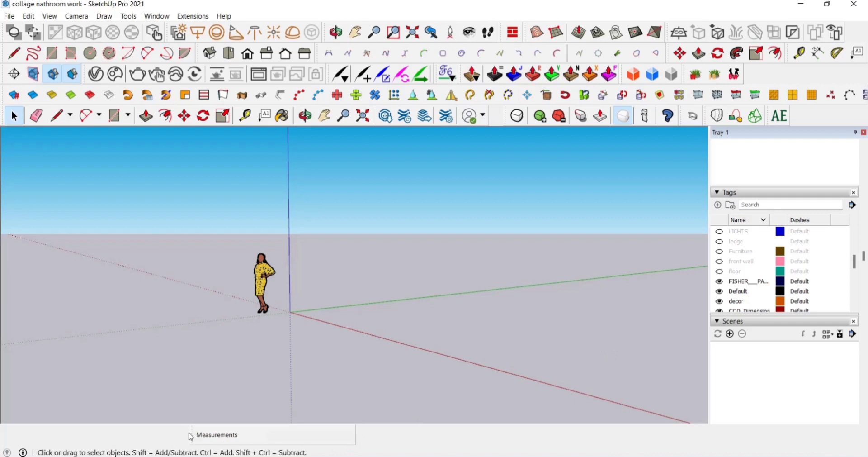
# - Reposition the floating Measurements box and make the floor tag visible, bringing the floor slab into view
pyautogui.moveTo(194, 437); pyautogui.dragTo(313, 437)
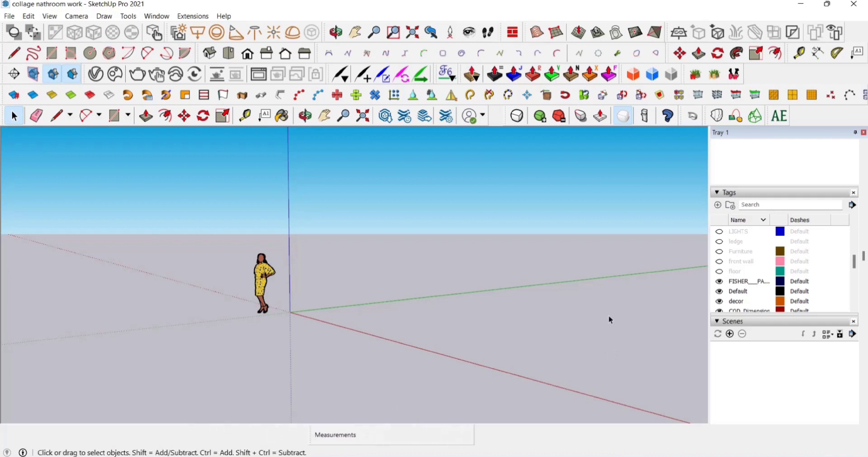
pyautogui.click(720, 271)
pyautogui.moveTo(497, 326); pyautogui.dragTo(409, 351, button='middle')
pyautogui.keyDown('shift'); pyautogui.moveTo(462, 310); pyautogui.dragTo(423, 283, button='middle'); pyautogui.keyUp('shift')
pyautogui.scroll(3, 383, 306)
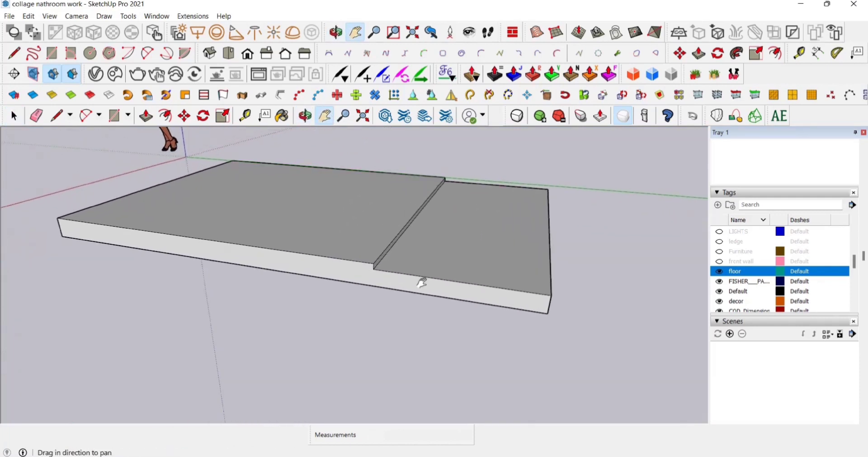
# - Measure the floor slab's full long bottom edge and the length of its lowered section
pyautogui.press('t')
pyautogui.click(63, 234)
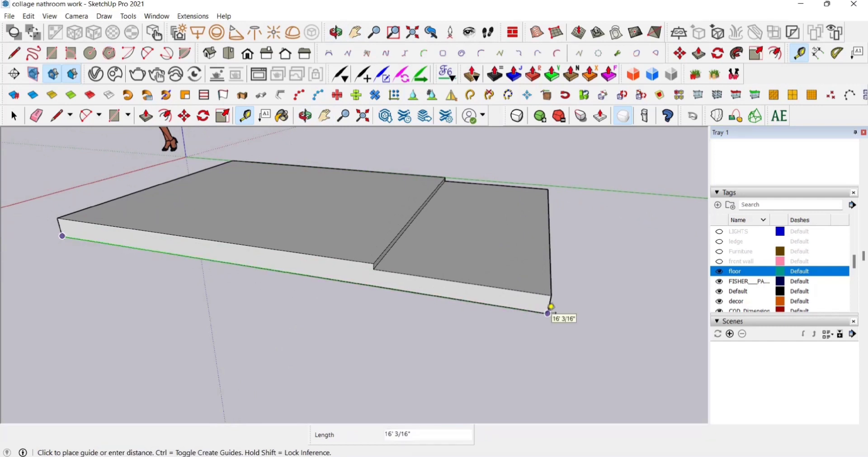
pyautogui.click(551, 306)
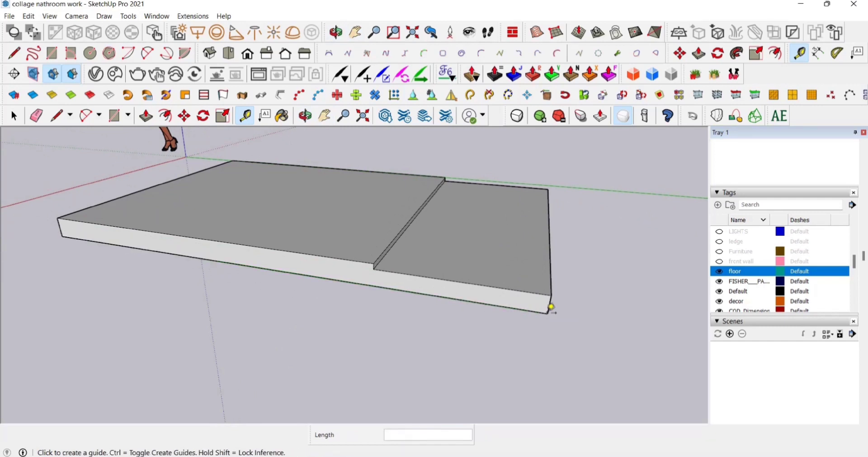
pyautogui.moveTo(504, 297); pyautogui.dragTo(315, 251, button='middle')
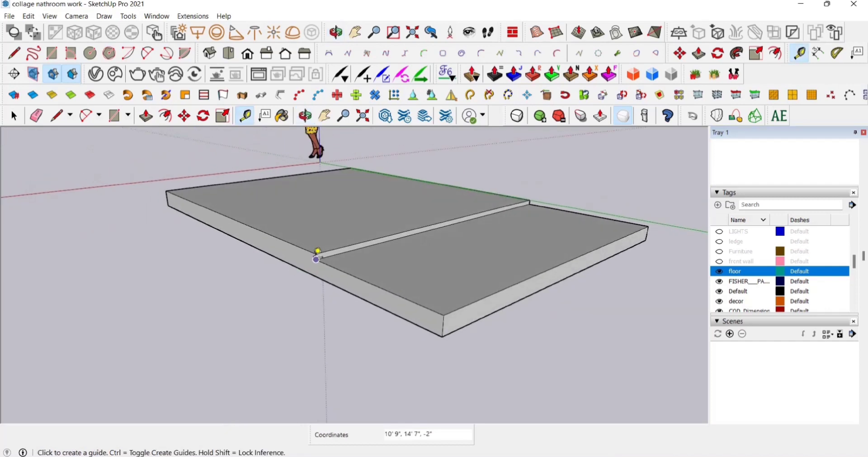
pyautogui.click(315, 252)
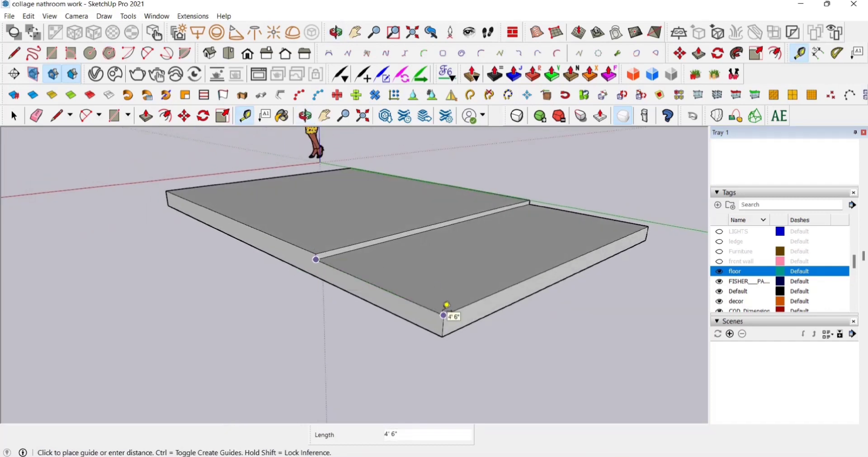
pyautogui.click(447, 305)
# - Measure the short bottom edge of the slab at the end of the lowered section
pyautogui.moveTo(514, 262); pyautogui.dragTo(345, 254, button='middle')
pyautogui.scroll(-3, 395, 275)
pyautogui.moveTo(396, 275); pyautogui.dragTo(353, 299, button='middle')
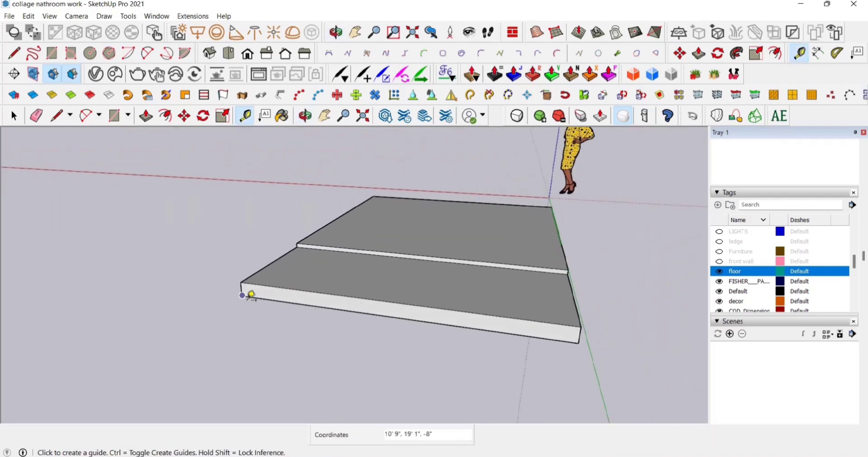
pyautogui.click(243, 295)
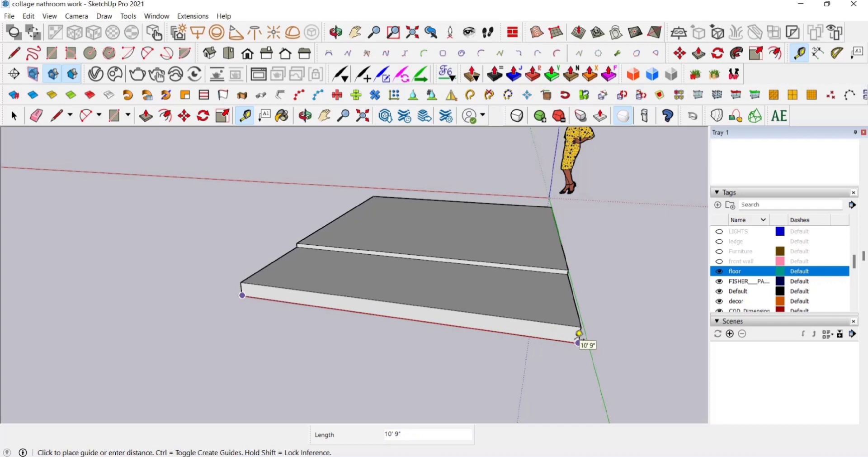
pyautogui.click(579, 334)
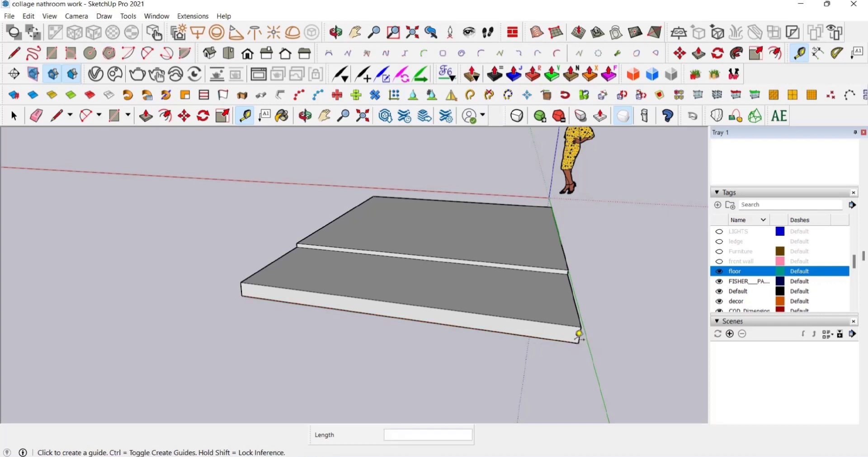
# - Measure the step between the two floor levels and the full slab thickness below the raised section
pyautogui.moveTo(376, 300); pyautogui.dragTo(347, 234, button='middle')
pyautogui.scroll(4, 347, 233)
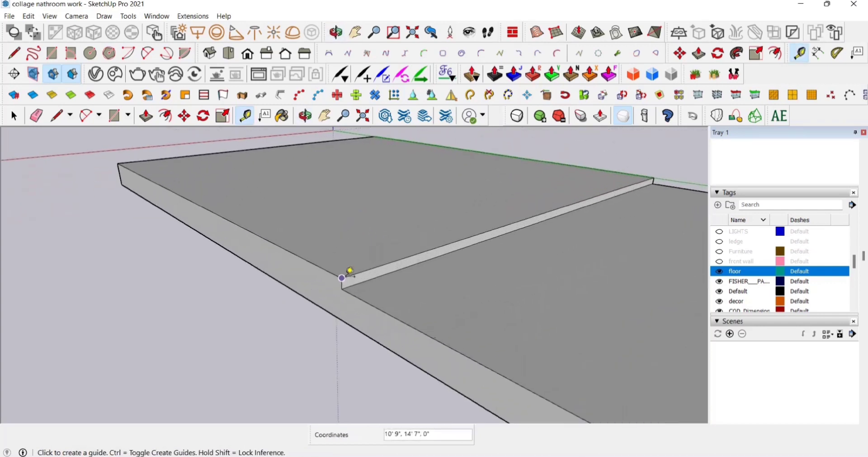
pyautogui.click(341, 290)
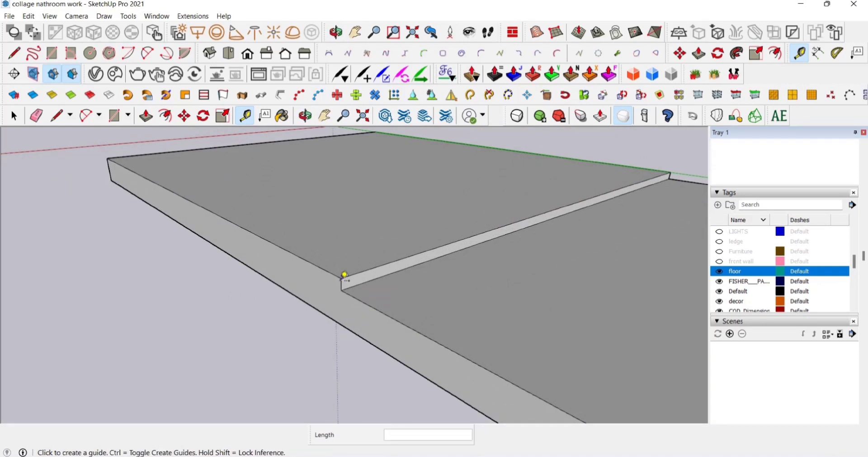
pyautogui.click(342, 278)
pyautogui.click(342, 290)
pyautogui.click(342, 278)
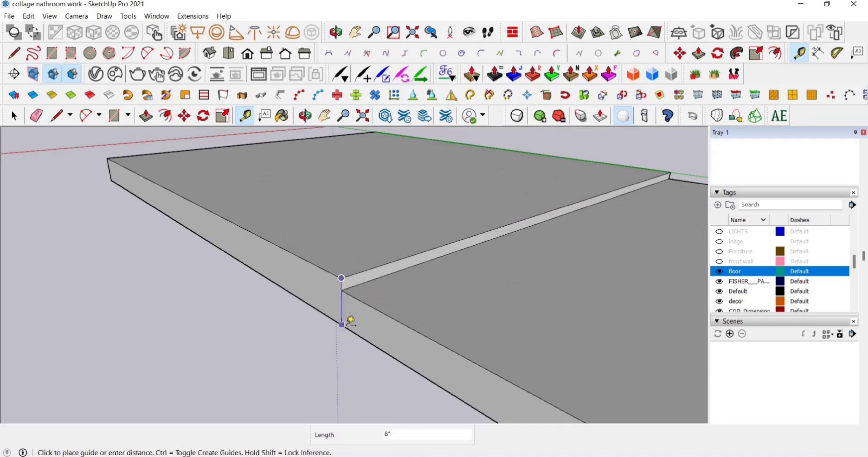
pyautogui.click(342, 324)
# - Search the tags for "back" and make the back walls tag visible
pyautogui.scroll(-5, 343, 271)
pyautogui.moveTo(336, 253); pyautogui.dragTo(441, 286, button='middle')
pyautogui.click(325, 115)
pyautogui.moveTo(378, 218); pyautogui.dragTo(333, 241)
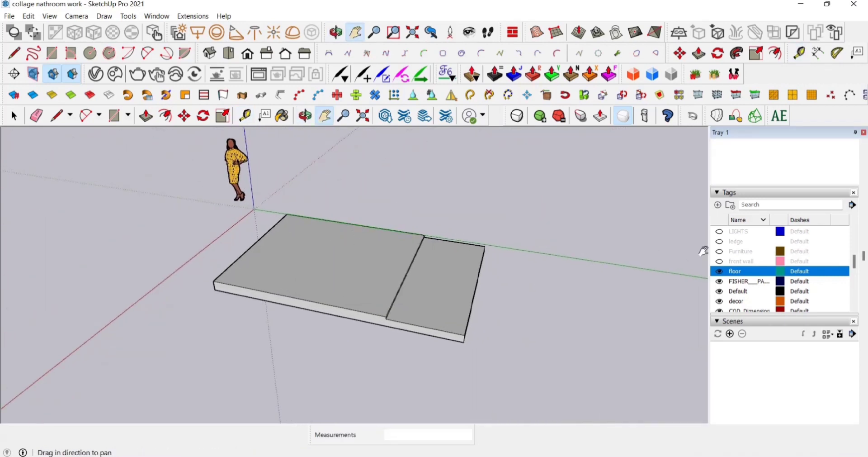
pyautogui.click(762, 206)
pyautogui.write('back')
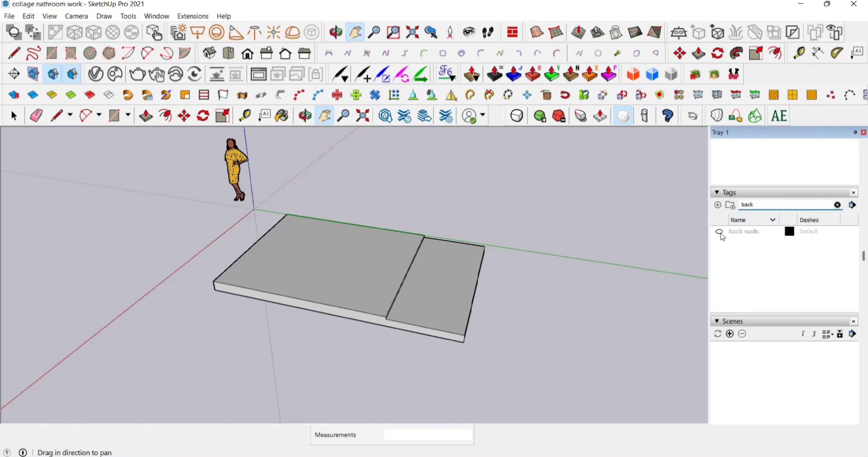
pyautogui.click(720, 231)
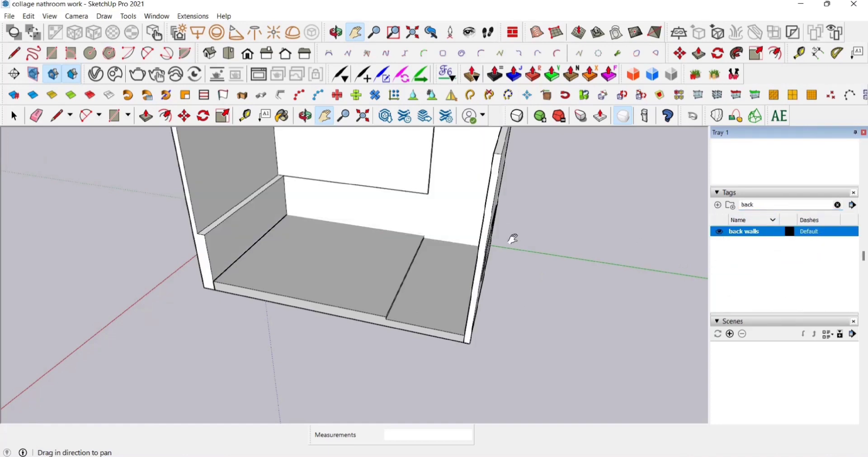
# - Examine the walls from above and from several angles, including the standard front, back and left views
pyautogui.scroll(-3, 452, 235)
pyautogui.moveTo(401, 229); pyautogui.dragTo(395, 248, button='middle')
pyautogui.scroll(5, 398, 240)
pyautogui.scroll(-3, 398, 239)
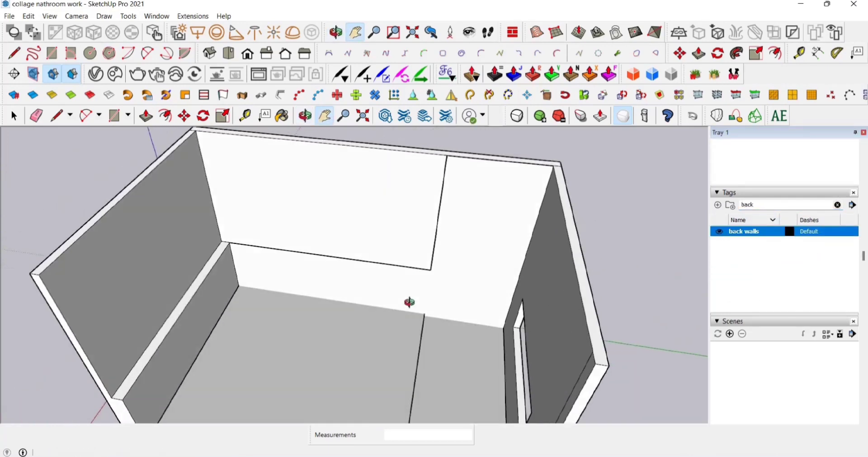
pyautogui.moveTo(409, 302); pyautogui.dragTo(427, 262, button='middle')
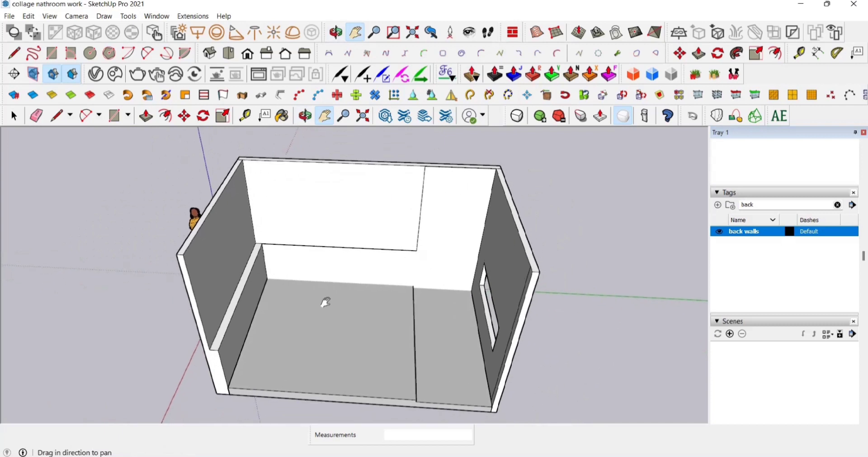
pyautogui.moveTo(326, 302); pyautogui.dragTo(357, 258, button='middle')
pyautogui.click(247, 53)
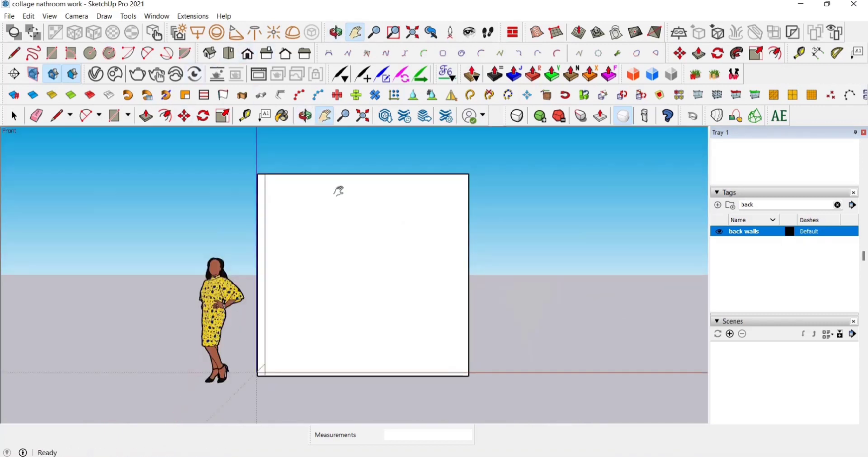
pyautogui.click(287, 55)
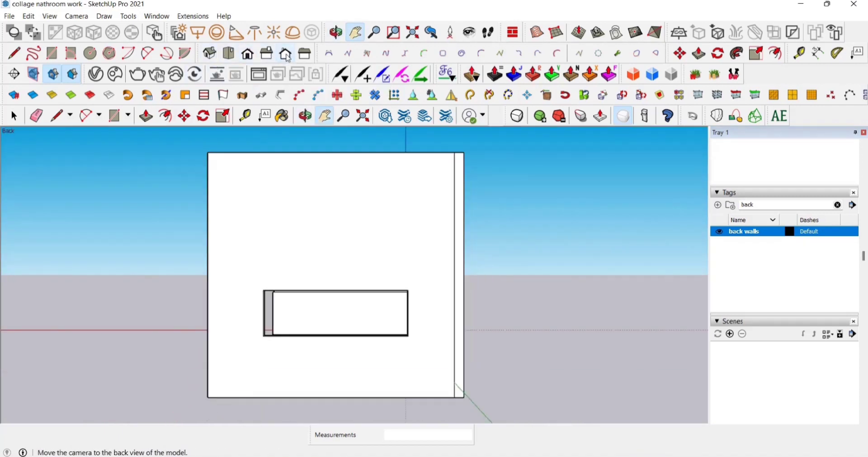
pyautogui.click(305, 54)
pyautogui.click(247, 55)
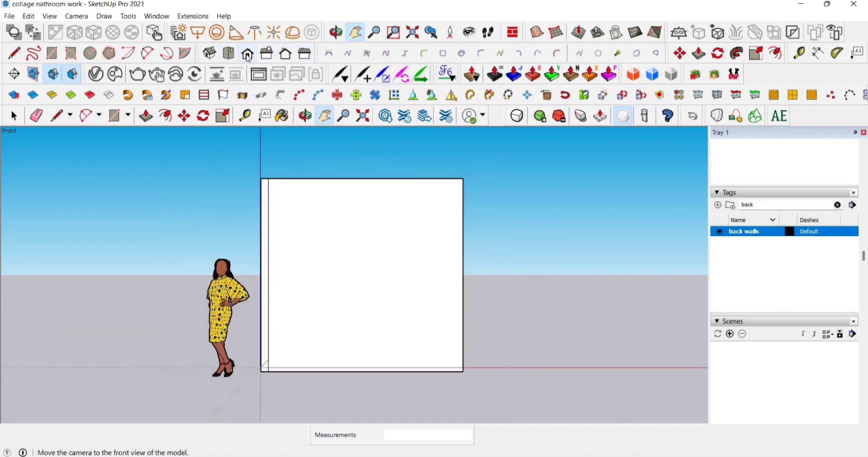
pyautogui.click(235, 58)
# - Measure the full height of the side wall with the ledge, at its open front end
pyautogui.moveTo(109, 136); pyautogui.dragTo(300, 337, button='middle')
pyautogui.press('t')
pyautogui.click(222, 371)
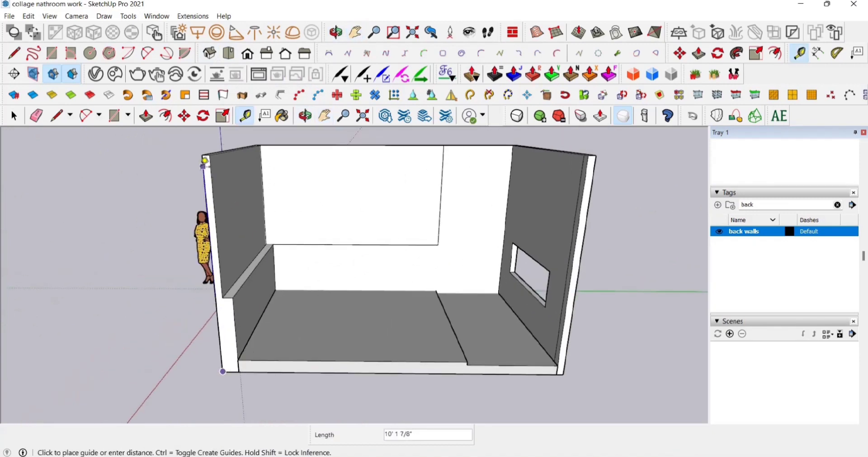
pyautogui.click(206, 151)
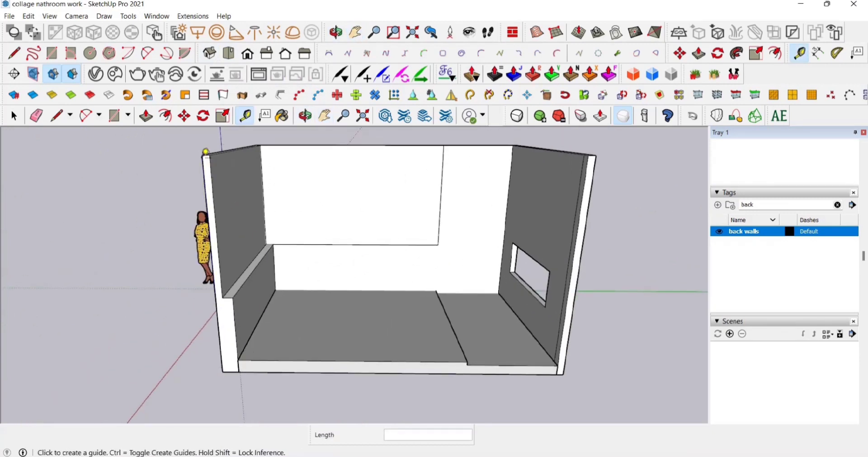
# - Measure the height of the side wall's ledge above the floor and the ledge's depth
pyautogui.scroll(3, 243, 354)
pyautogui.click(244, 353)
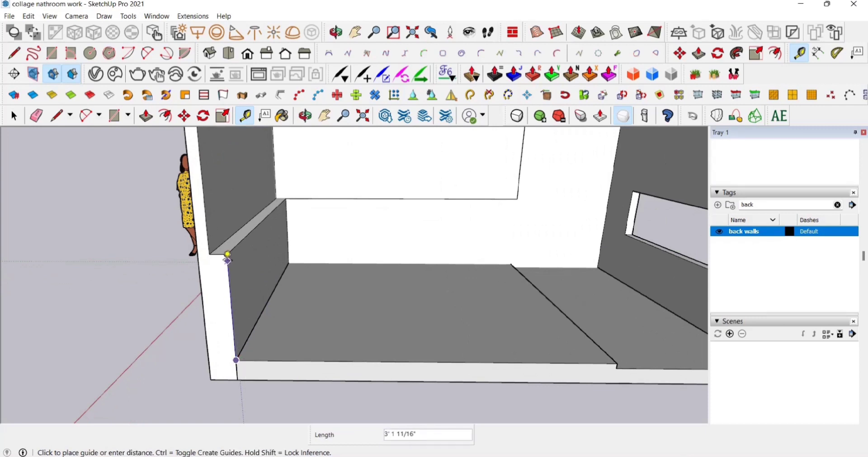
pyautogui.click(227, 250)
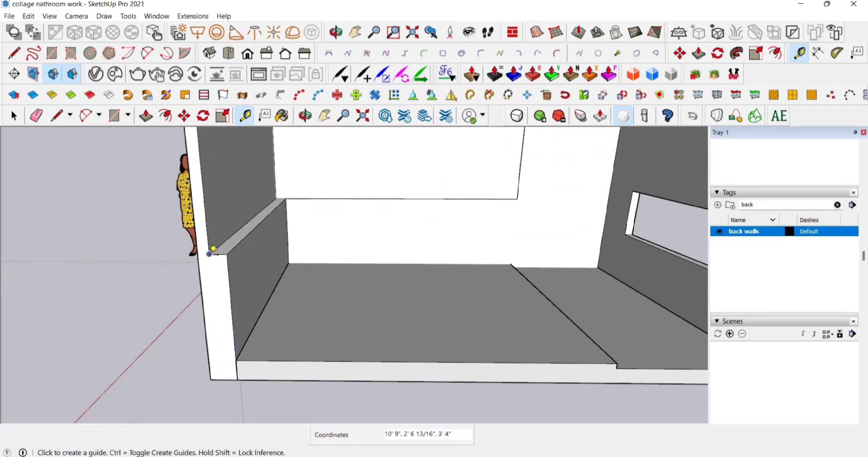
pyautogui.click(209, 254)
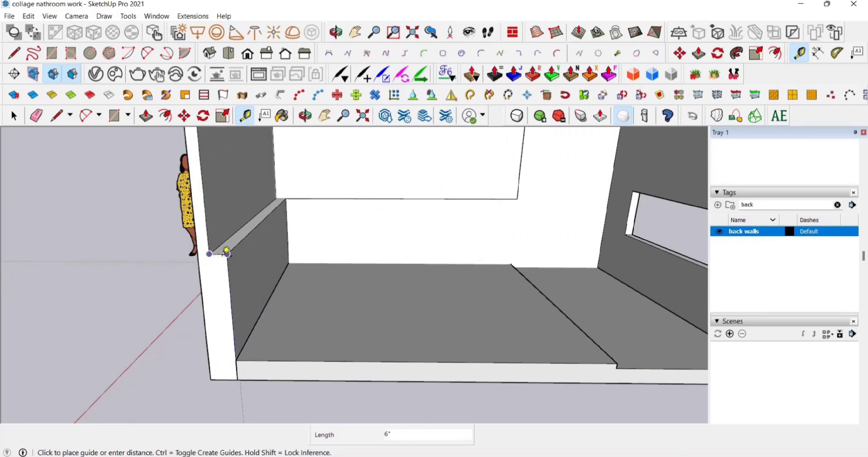
# - Measure the floor length between the two side walls and the height from the floor to the back wall's recessed panel
pyautogui.click(324, 115)
pyautogui.moveTo(310, 209)
pyautogui.mouseDown()
pyautogui.moveTo(333, 285)
pyautogui.moveTo(333, 325)
pyautogui.moveTo(327, 314)
pyautogui.moveTo(259, 355)
pyautogui.mouseUp()
pyautogui.press('t')
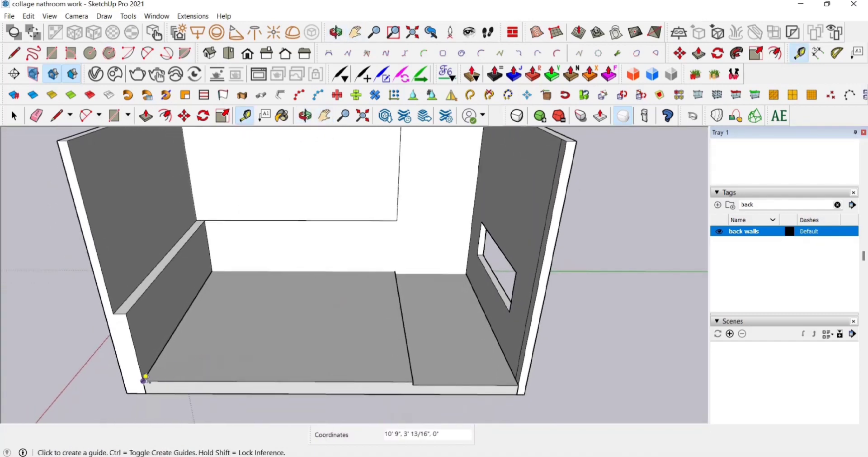
pyautogui.click(143, 381)
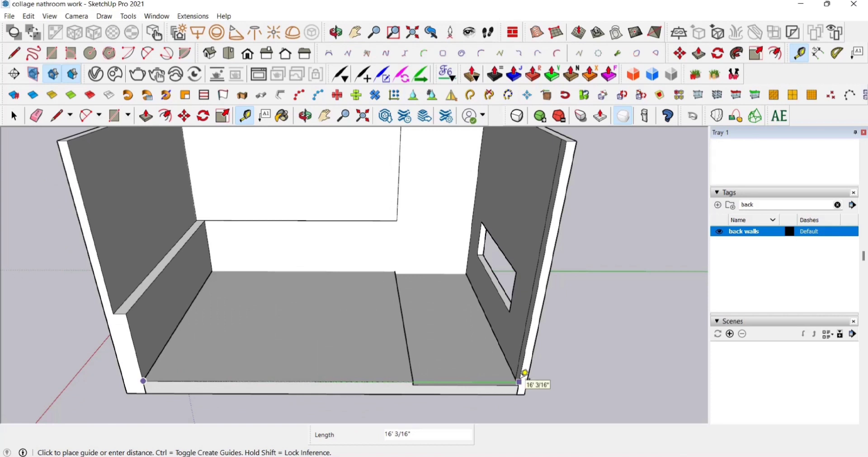
pyautogui.click(525, 373)
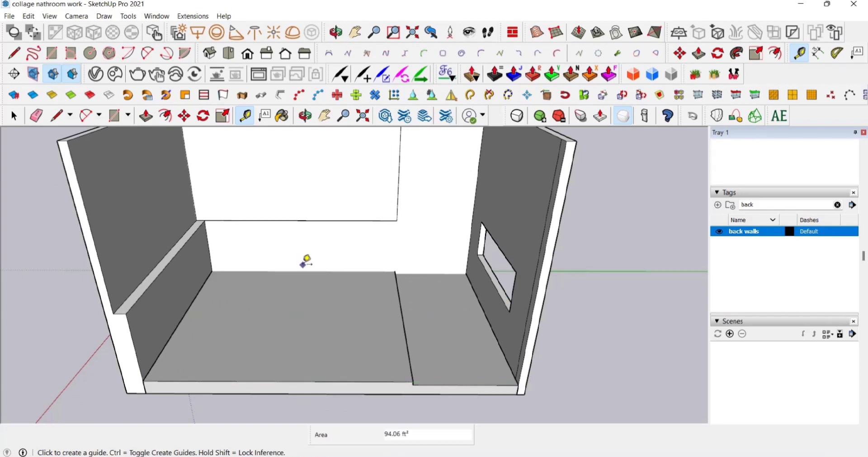
pyautogui.click(304, 270)
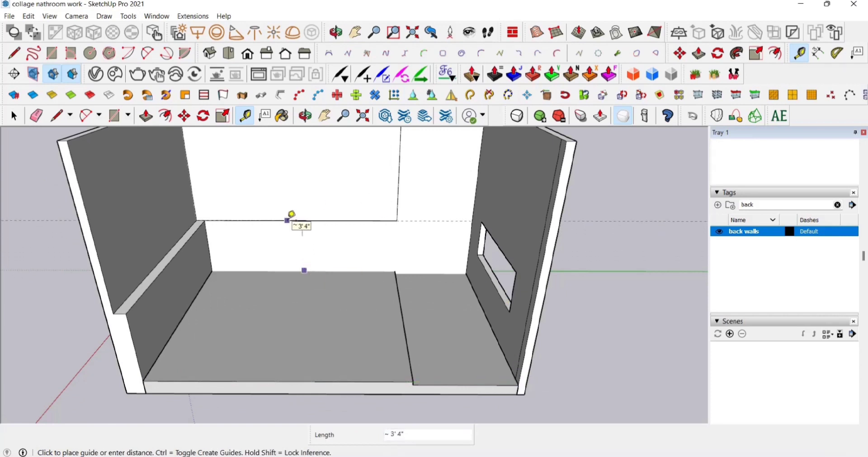
pyautogui.click(291, 213)
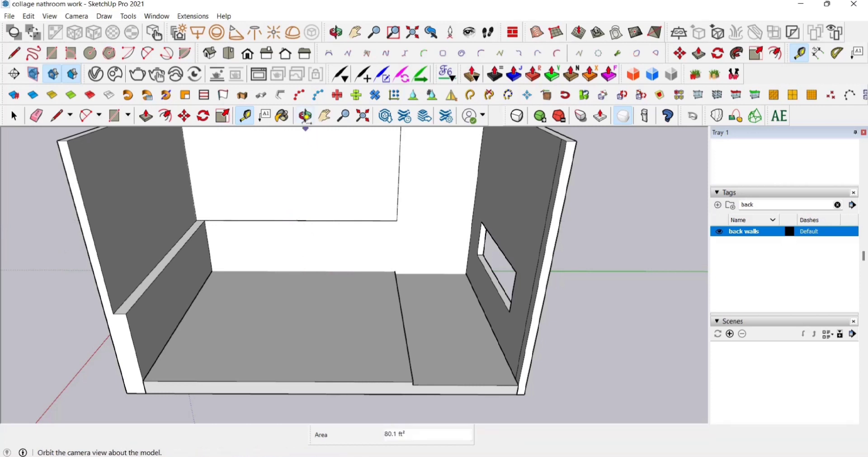
# - Measure the width of the back wall section between the recessed panel and the side wall with the window
pyautogui.click(325, 116)
pyautogui.moveTo(394, 218); pyautogui.dragTo(346, 270)
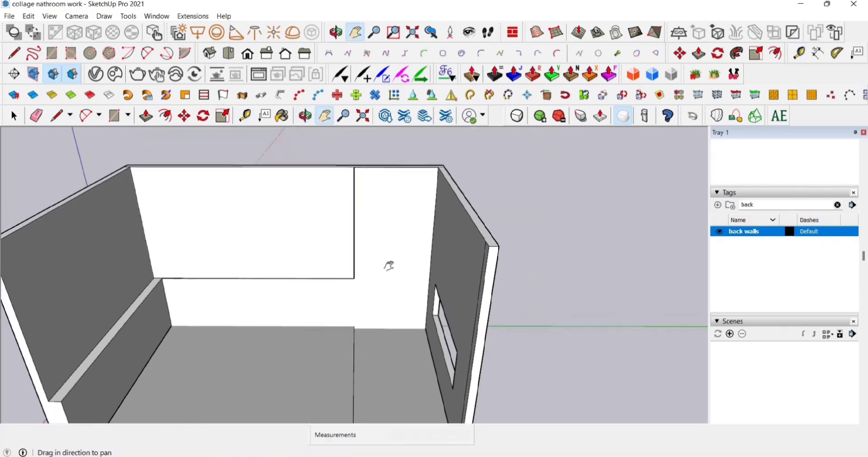
pyautogui.press('t')
pyautogui.click(354, 240)
pyautogui.click(434, 233)
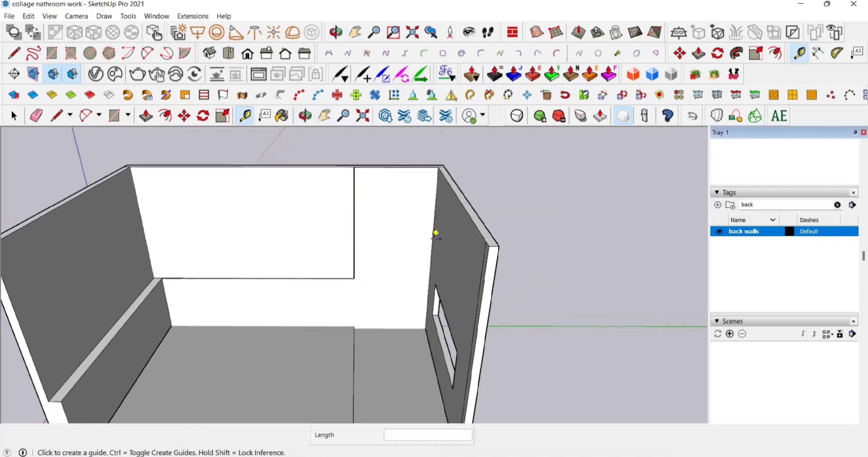
pyautogui.click(364, 201)
pyautogui.click(318, 190)
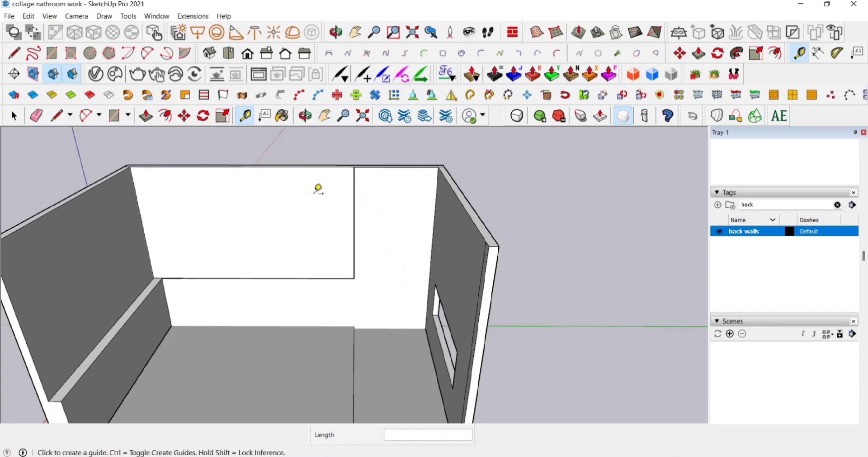
# - Measure the horizontal distances from the window opening to the back wall and to the window wall's open front end
pyautogui.click(325, 116)
pyautogui.moveTo(358, 232); pyautogui.dragTo(283, 229)
pyautogui.moveTo(282, 228); pyautogui.dragTo(449, 244, button='middle')
pyautogui.press('t')
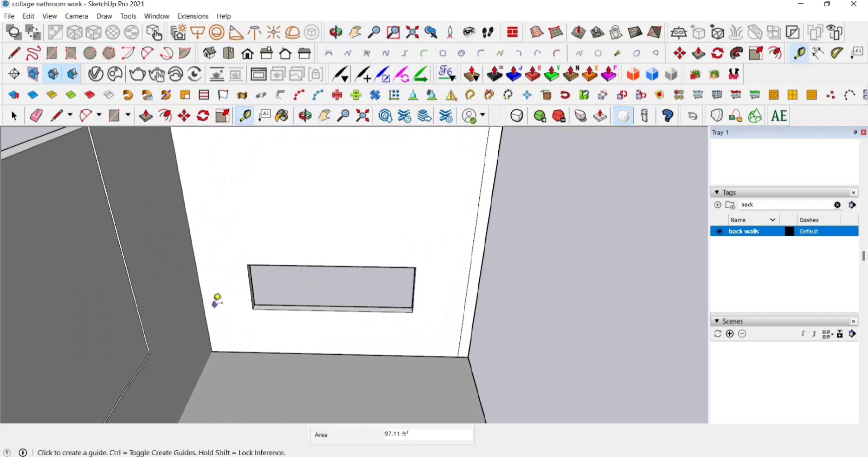
pyautogui.click(201, 293)
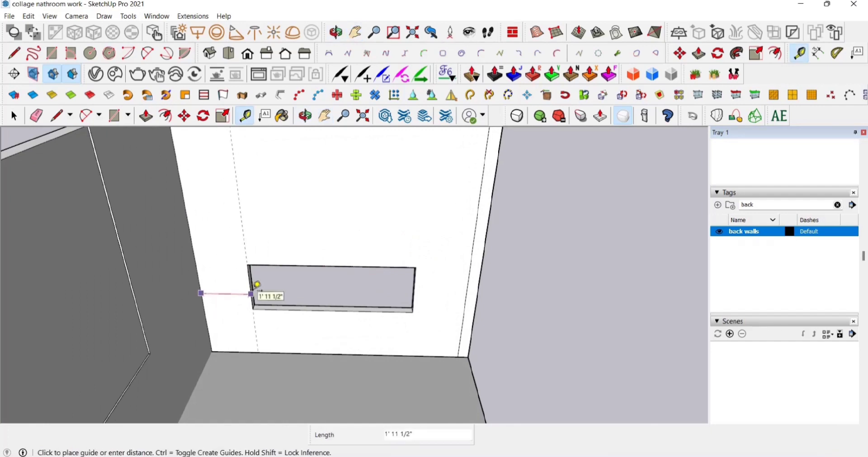
pyautogui.press('Escape')
pyautogui.click(414, 290)
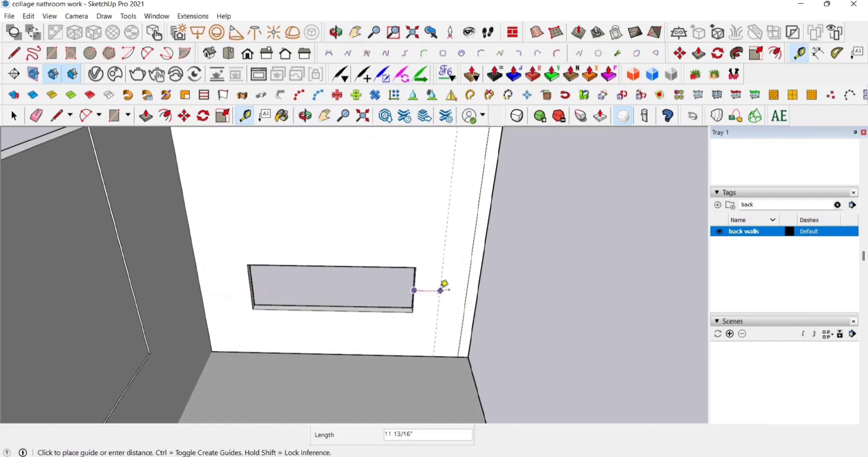
pyautogui.click(470, 276)
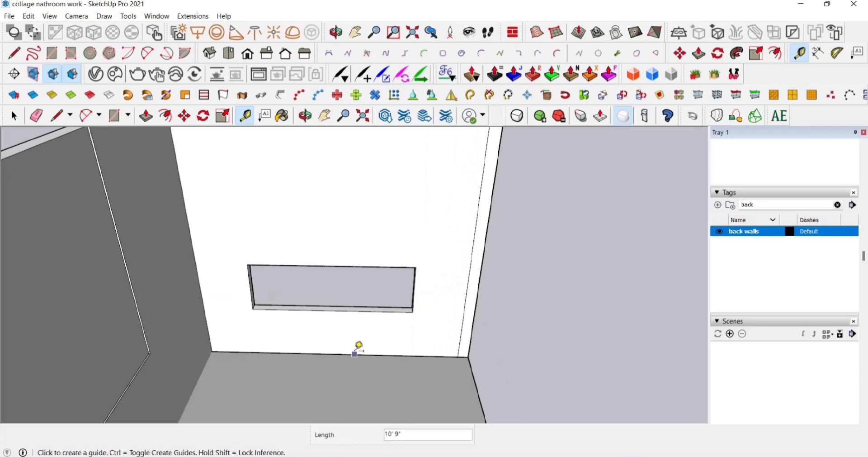
# - Measure the height of the window sill above the floor and the height of the window opening
pyautogui.click(354, 354)
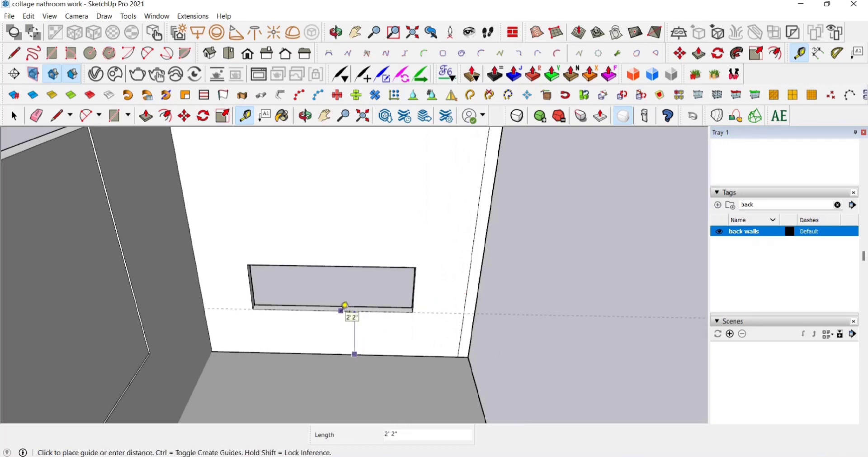
pyautogui.click(345, 305)
pyautogui.click(348, 310)
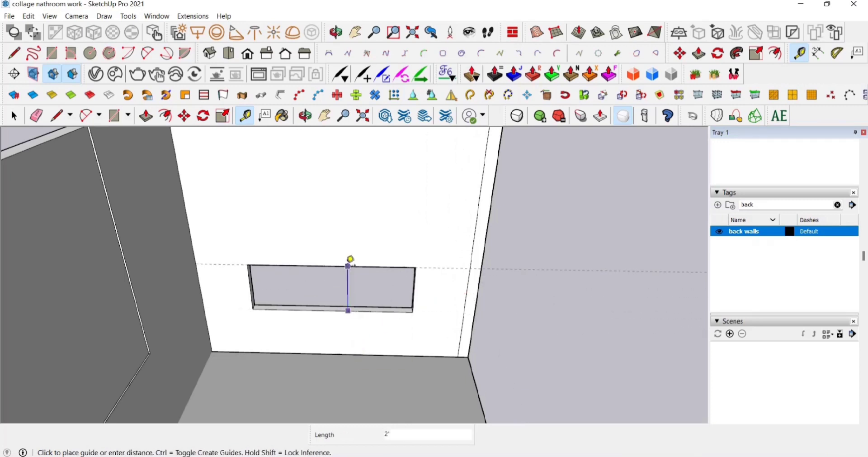
# - Filter the tags by "fur" and make the Furniture tag visible
pyautogui.moveTo(444, 330); pyautogui.dragTo(277, 168, button='middle')
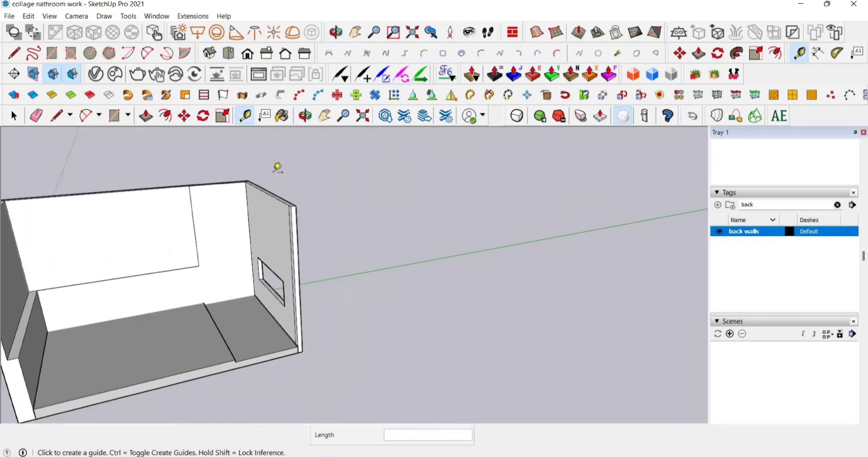
pyautogui.click(326, 116)
pyautogui.moveTo(330, 118); pyautogui.dragTo(380, 304, button='middle')
pyautogui.click(761, 205)
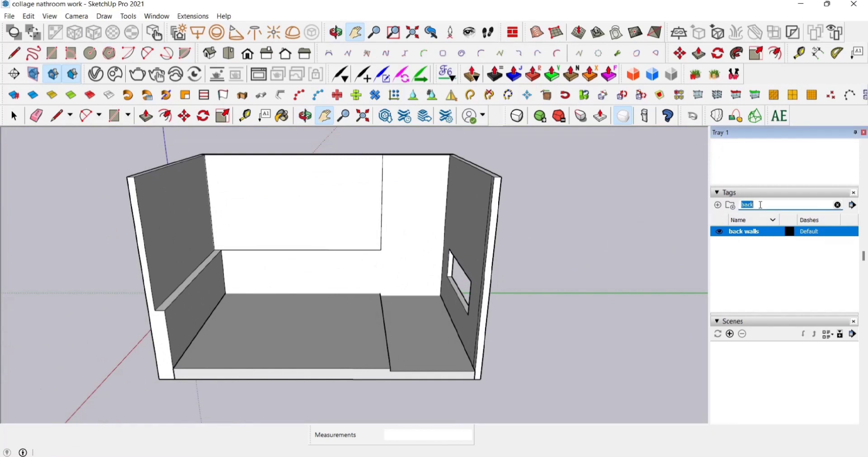
pyautogui.press('BackSpace')
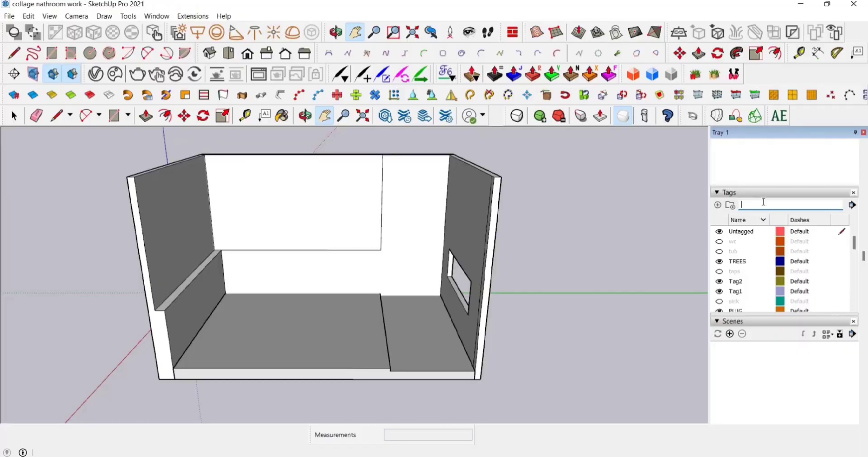
pyautogui.write('fur')
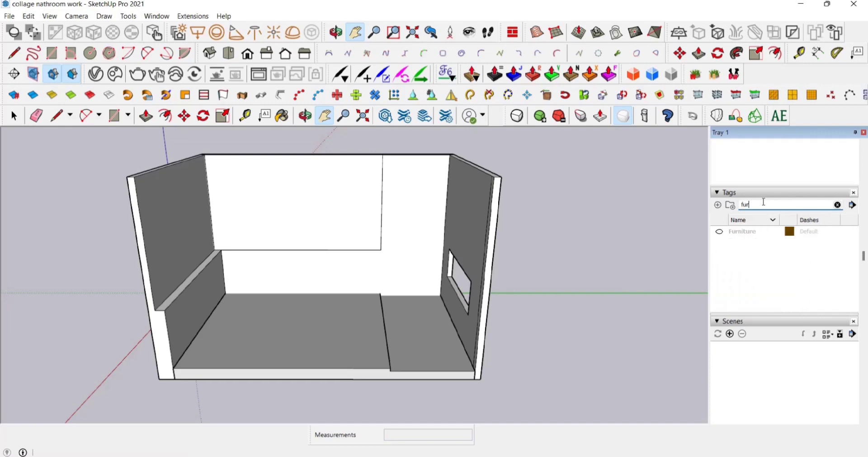
pyautogui.click(721, 233)
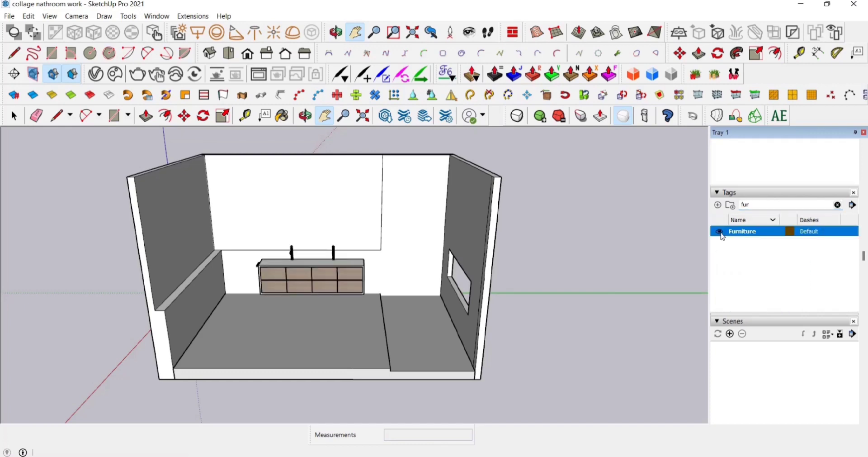
# - Filter the tags by "tub" and make the tub tag visible
pyautogui.keyDown('shift'); pyautogui.moveTo(337, 270); pyautogui.dragTo(590, 272, button='middle'); pyautogui.keyUp('shift')
pyautogui.scroll(3, 395, 290)
pyautogui.scroll(-2, 362, 278)
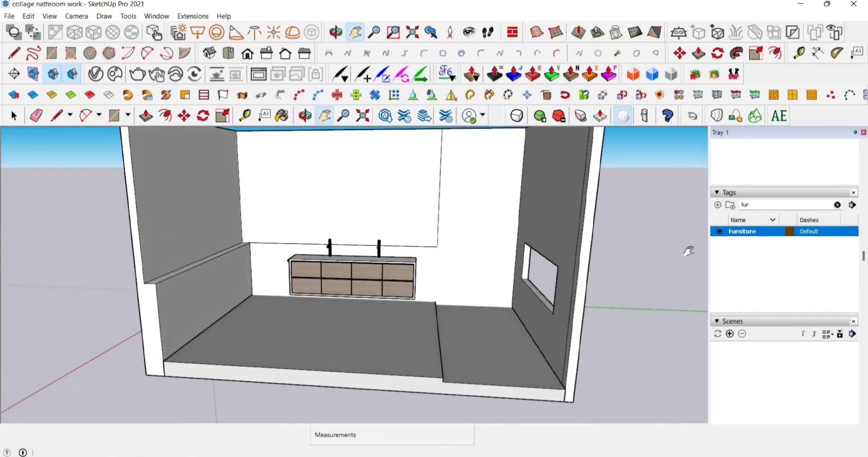
pyautogui.doubleClick(755, 205)
pyautogui.press('BackSpace')
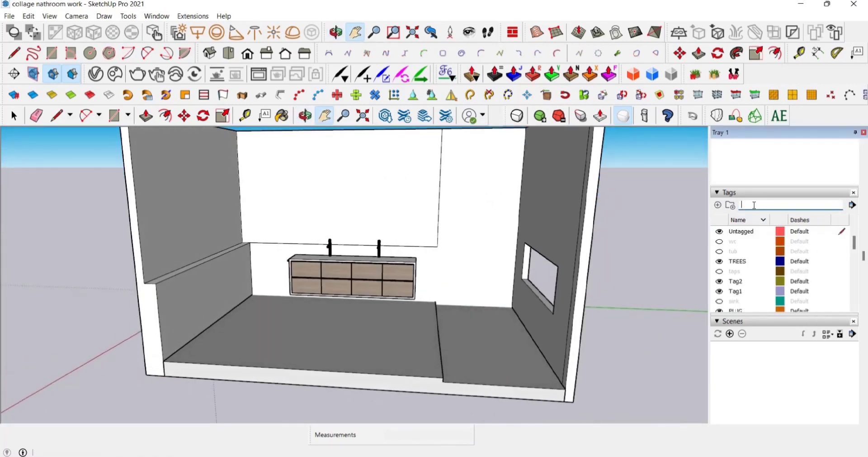
pyautogui.write('tub')
pyautogui.click(720, 232)
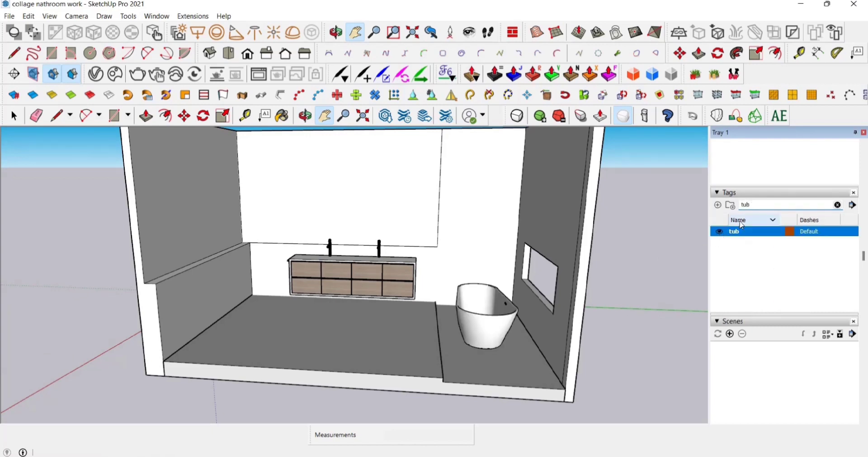
# - Filter the tags by "tap" to show the taps tag, and clear the filter to show the wc tag
pyautogui.press('BackSpace')
pyautogui.write('tap')
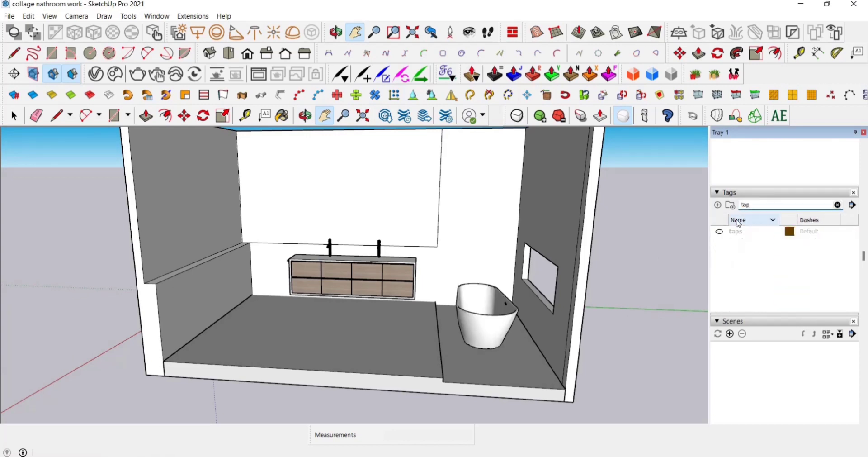
pyautogui.click(720, 232)
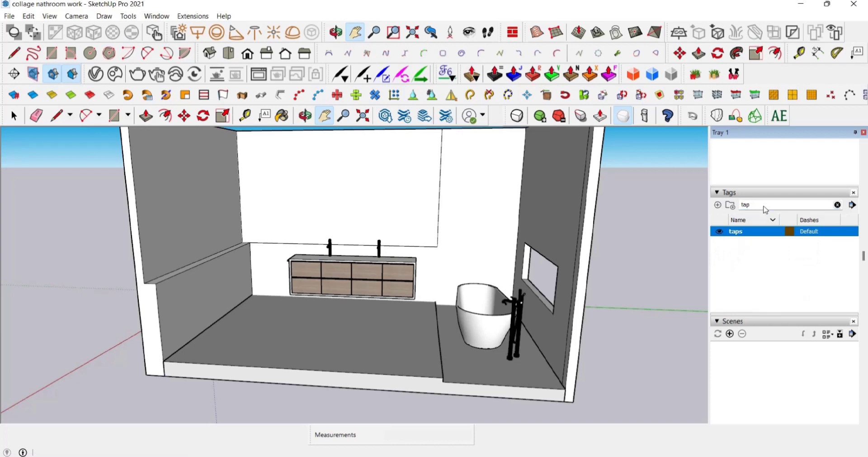
pyautogui.press('BackSpace')
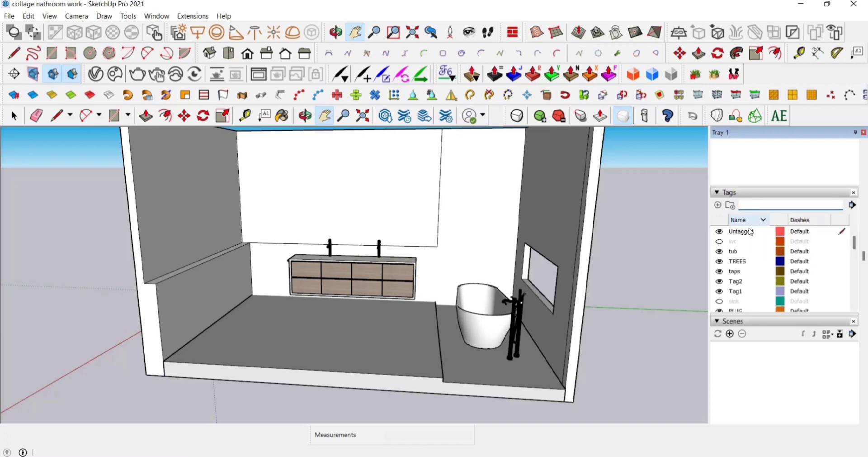
pyautogui.click(720, 242)
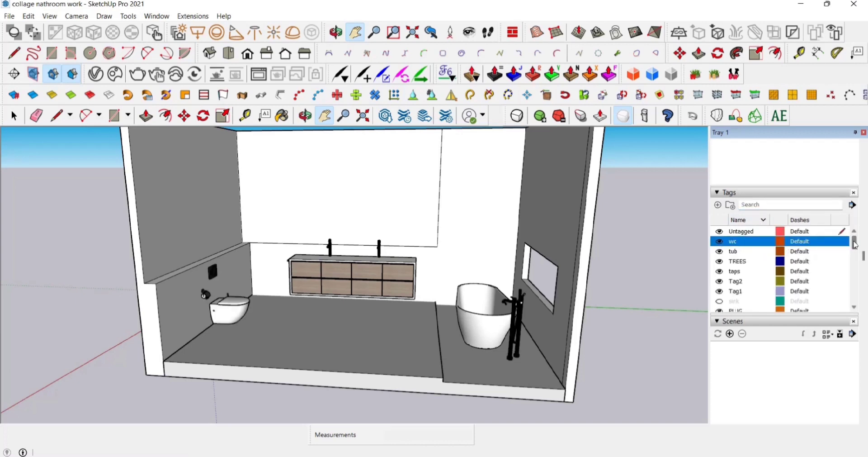
# - Make the sink, mirror, LIGHTS and ledge tags visible
pyautogui.moveTo(855, 245); pyautogui.dragTo(855, 256)
pyautogui.click(719, 271)
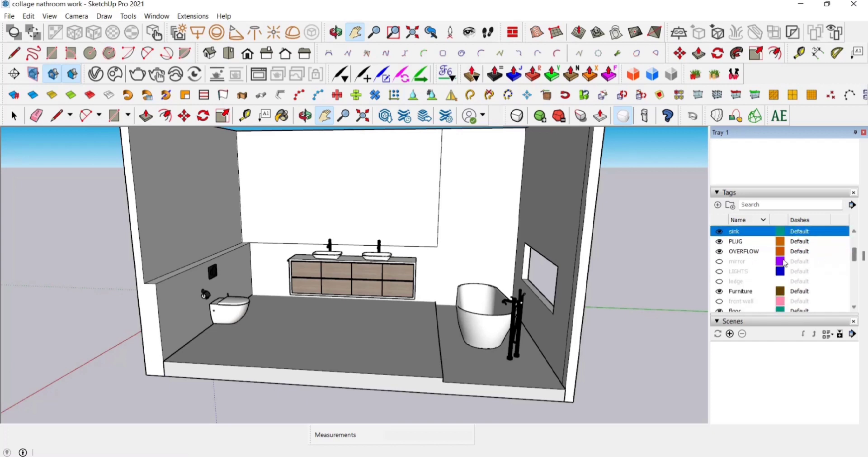
pyautogui.click(720, 261)
pyautogui.click(720, 272)
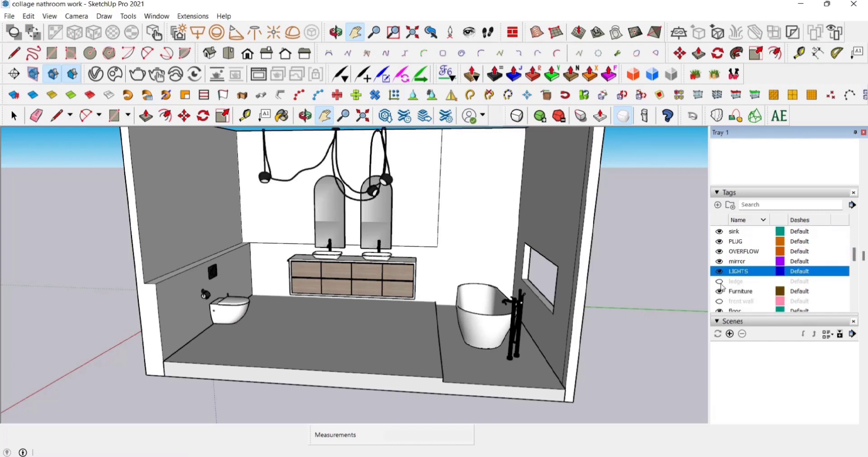
pyautogui.click(719, 282)
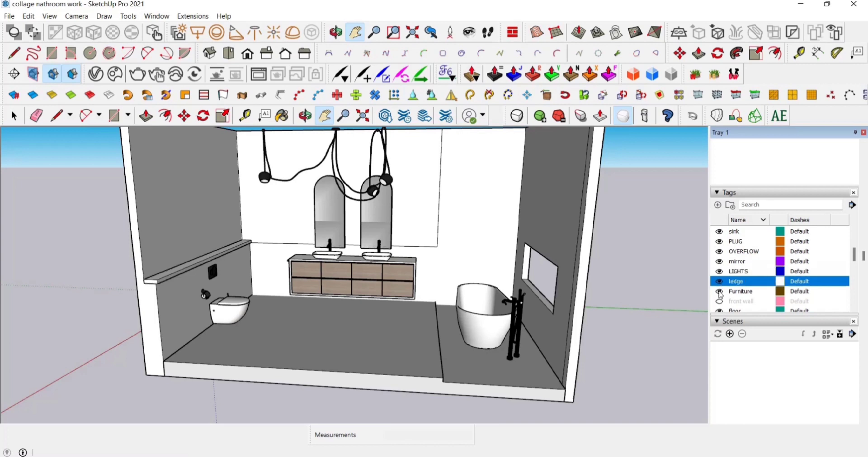
# - Make the ceiling and basket tags visible, along with the glass panels around the tub area
pyautogui.moveTo(853, 254); pyautogui.dragTo(859, 274)
pyautogui.click(721, 262)
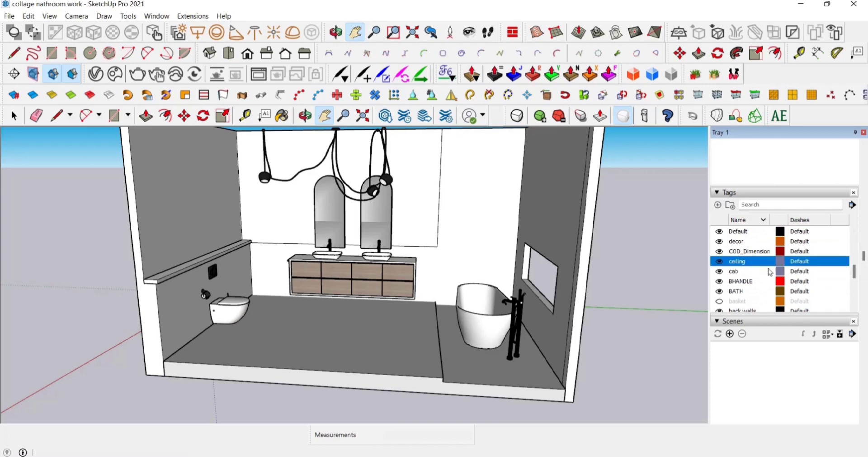
pyautogui.moveTo(856, 275); pyautogui.dragTo(856, 242)
pyautogui.click(720, 293)
pyautogui.click(719, 291)
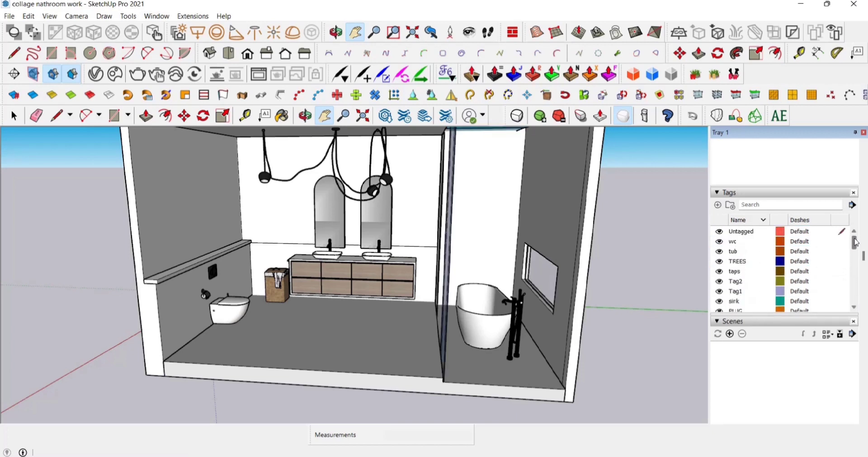
# - Measure the opening between the two glass panels in front of the tub and the width of each panel
pyautogui.moveTo(475, 185); pyautogui.dragTo(355, 293, button='middle')
pyautogui.scroll(3, 316, 292)
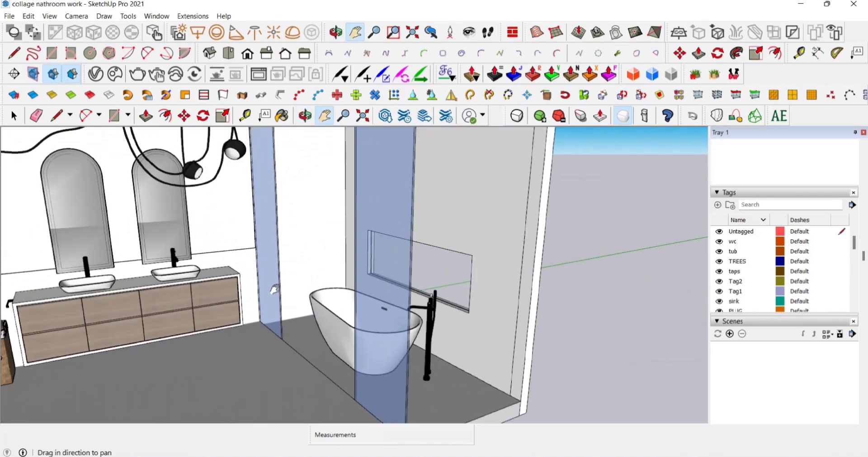
pyautogui.moveTo(274, 288); pyautogui.dragTo(474, 281, button='middle')
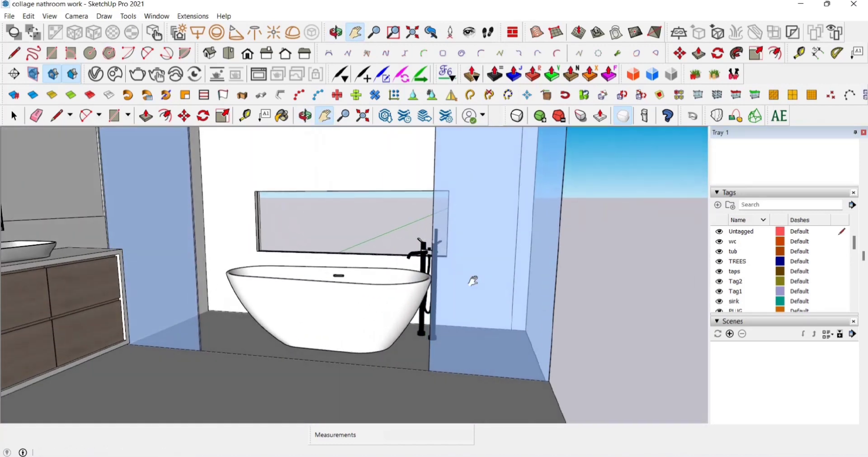
pyautogui.press('t')
pyautogui.click(200, 350)
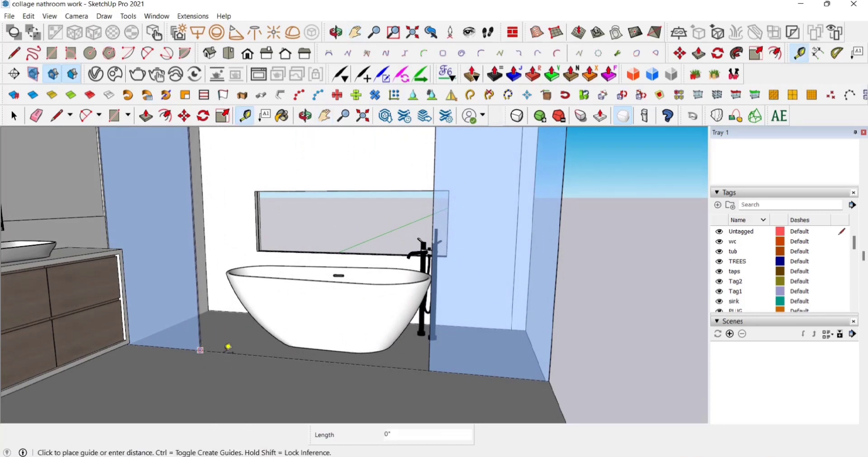
pyautogui.click(429, 370)
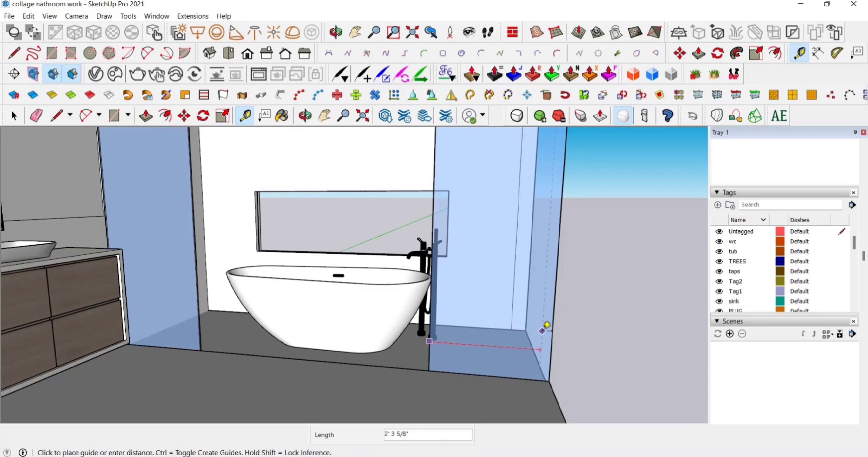
pyautogui.click(553, 329)
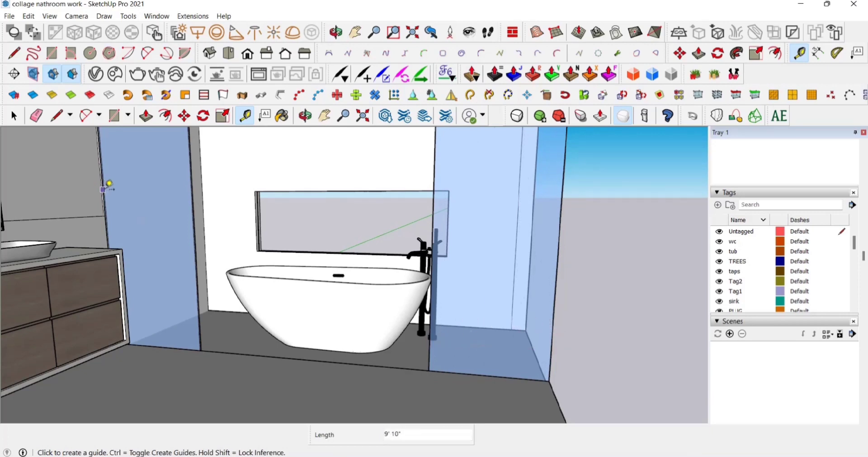
pyautogui.click(103, 190)
pyautogui.click(192, 196)
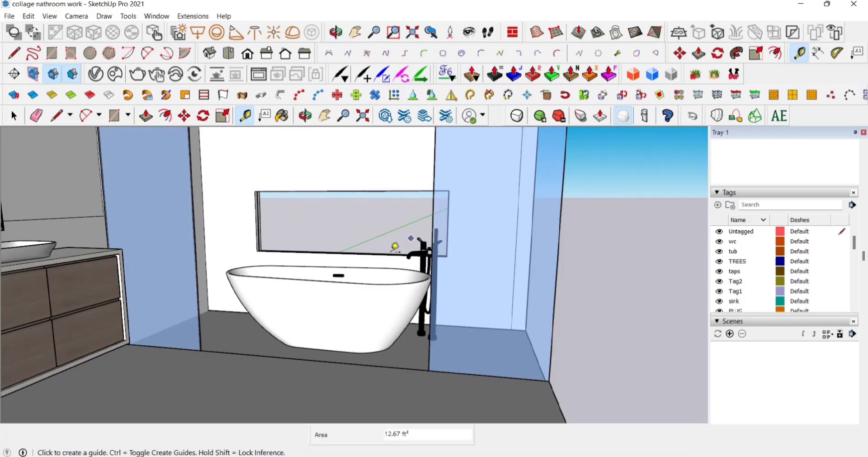
# - Switch to the top view and measure the glass roof above the tub along its open end
pyautogui.moveTo(393, 251); pyautogui.dragTo(209, 263, button='middle')
pyautogui.scroll(-4, 231, 233)
pyautogui.click(325, 116)
pyautogui.moveTo(307, 178); pyautogui.dragTo(327, 229)
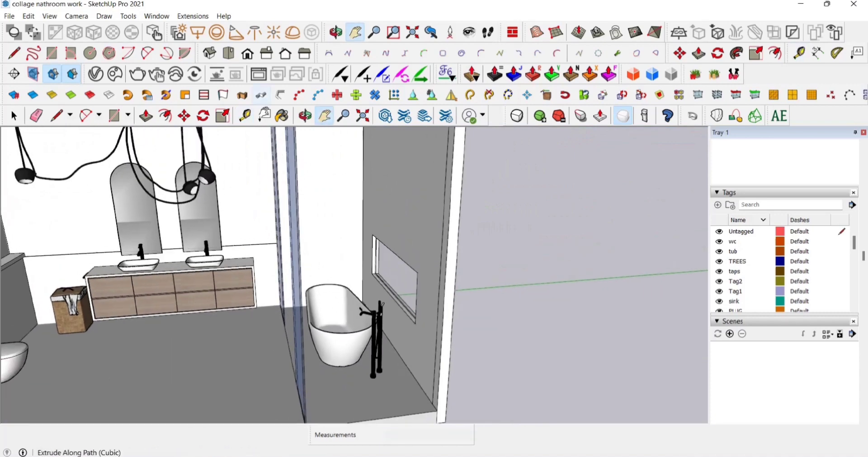
pyautogui.click(229, 53)
pyautogui.scroll(-1, 354, 192)
pyautogui.moveTo(345, 263); pyautogui.dragTo(302, 306)
pyautogui.press('t')
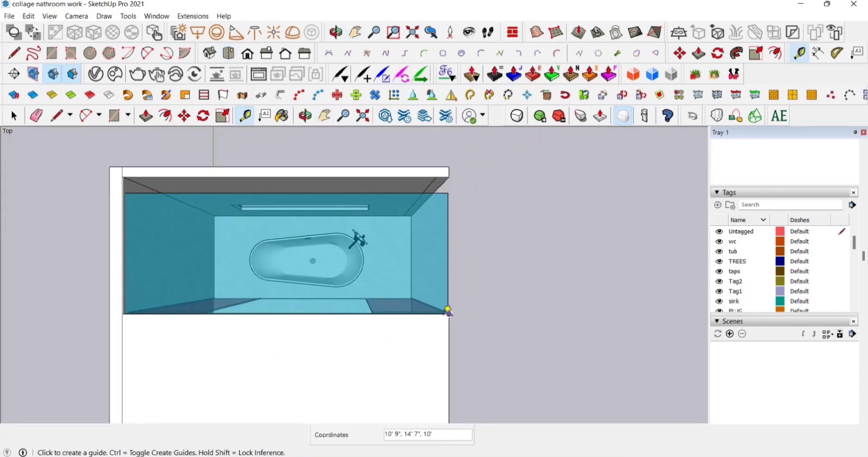
pyautogui.click(449, 314)
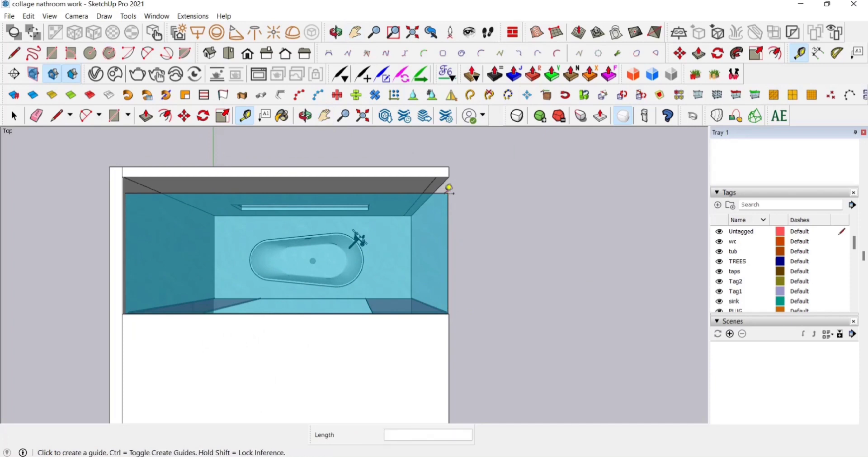
# - Return from the top view to a front perspective of the whole bathroom
pyautogui.press('h')
pyautogui.moveTo(462, 322); pyautogui.dragTo(307, 250, button='middle')
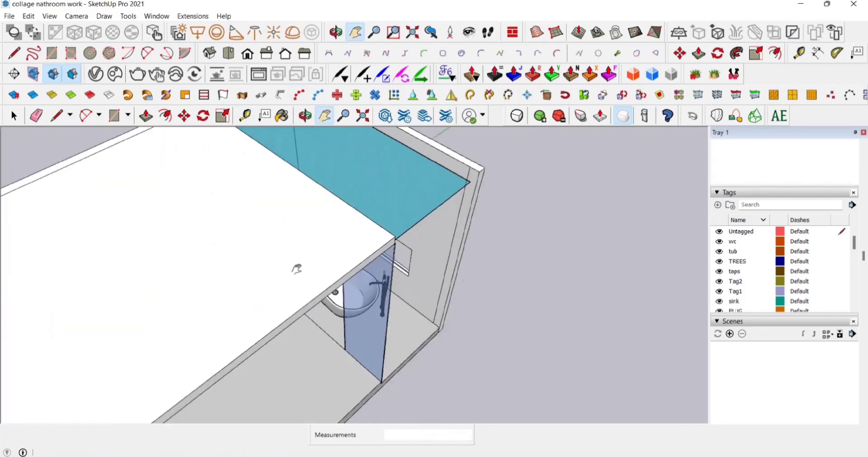
pyautogui.scroll(-6, 297, 270)
pyautogui.moveTo(313, 294); pyautogui.dragTo(344, 317, button='middle')
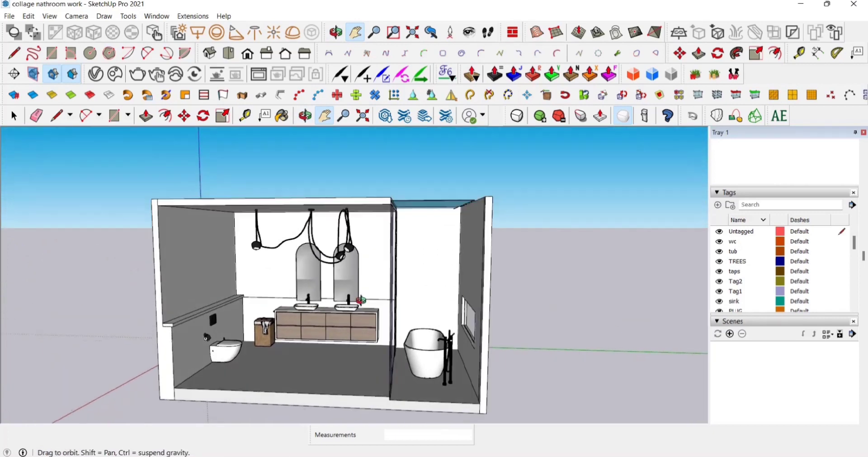
pyautogui.scroll(-3, 343, 316)
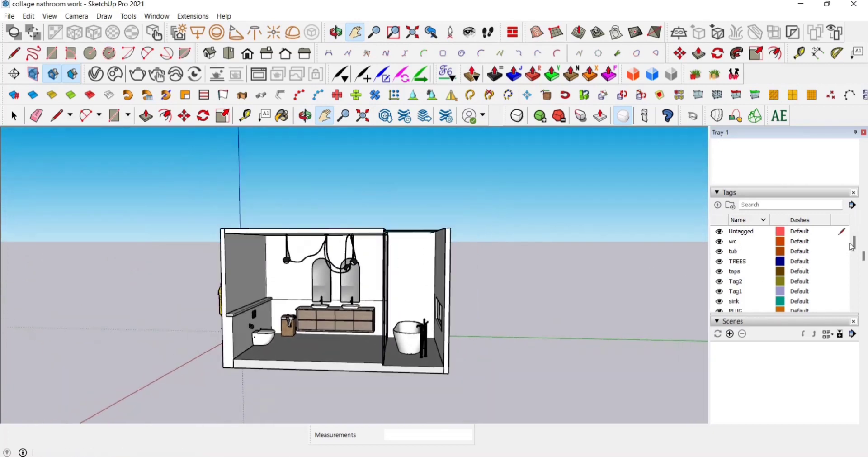
# - Turn the front wall tag's visibility on and back off
pyautogui.scroll(-4, 858, 264)
pyautogui.click(719, 251)
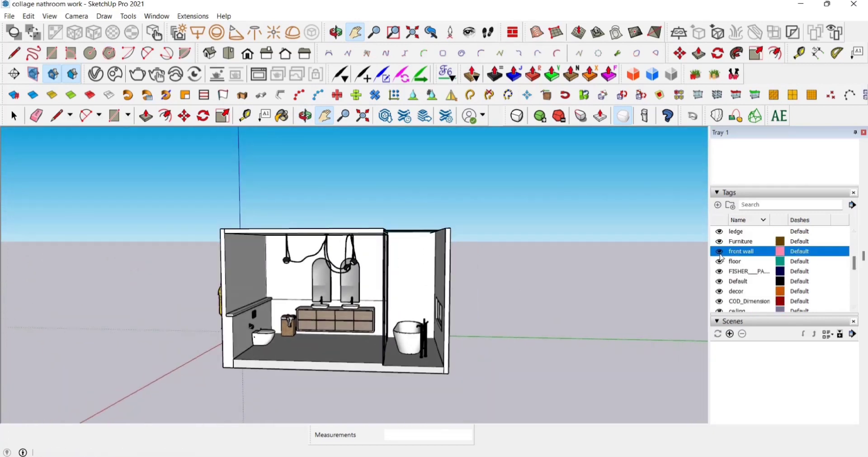
pyautogui.click(720, 252)
# - Examine the open bathroom from several front angles, looking over the vanity, tub, glass panels and glass roof
pyautogui.moveTo(413, 302); pyautogui.dragTo(335, 318, button='middle')
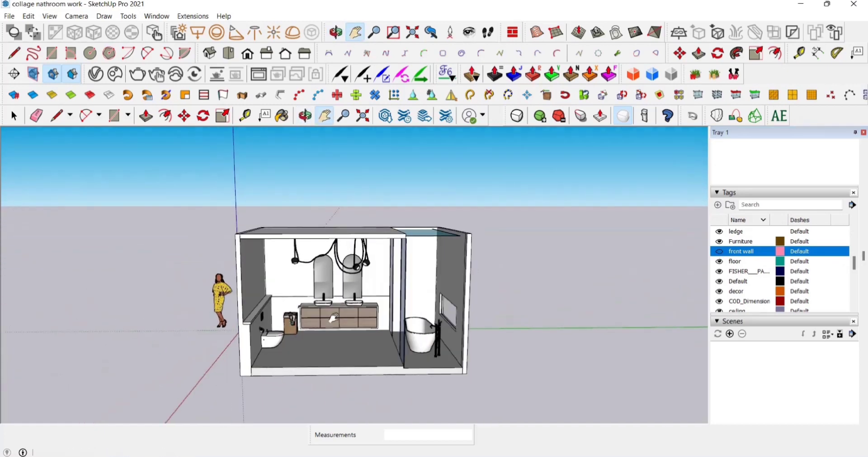
pyautogui.scroll(10, 334, 318)
pyautogui.scroll(-10, 334, 318)
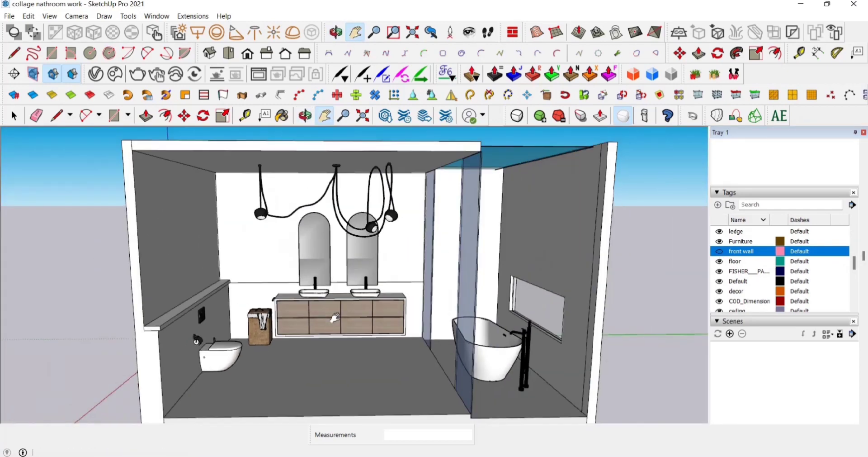
pyautogui.scroll(-10, 802, 286)
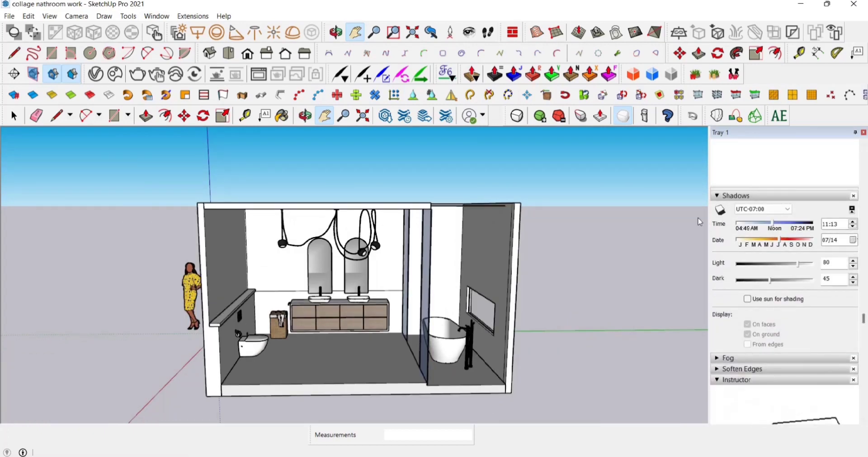
pyautogui.moveTo(464, 232); pyautogui.dragTo(394, 222, button='middle')
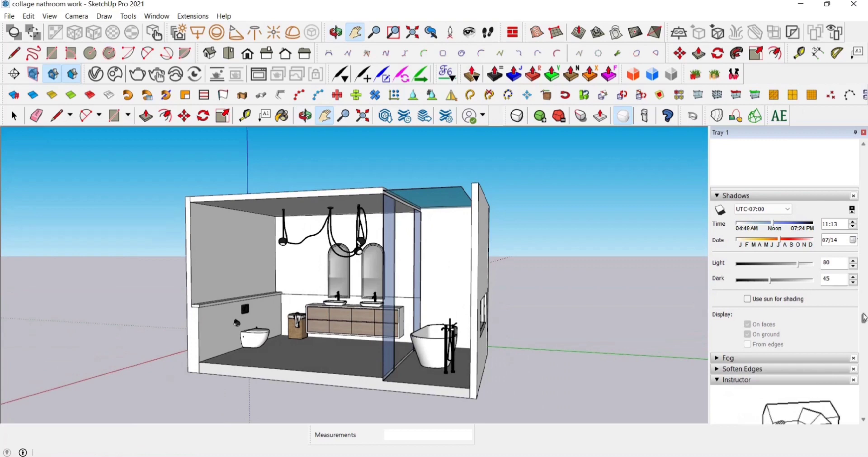
pyautogui.scroll(5, 785, 262)
pyautogui.scroll(2, 785, 271)
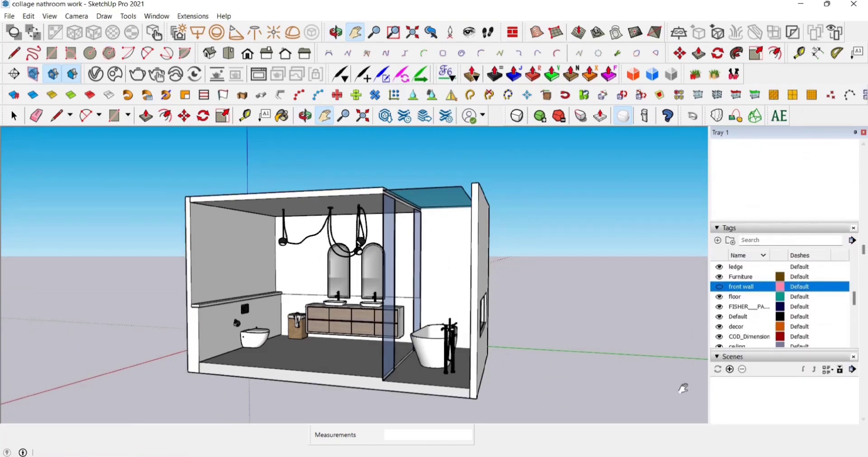
pyautogui.moveTo(484, 359)
pyautogui.mouseDown(button='middle')
pyautogui.moveTo(483, 351)
pyautogui.moveTo(500, 355)
pyautogui.mouseUp(button='middle')
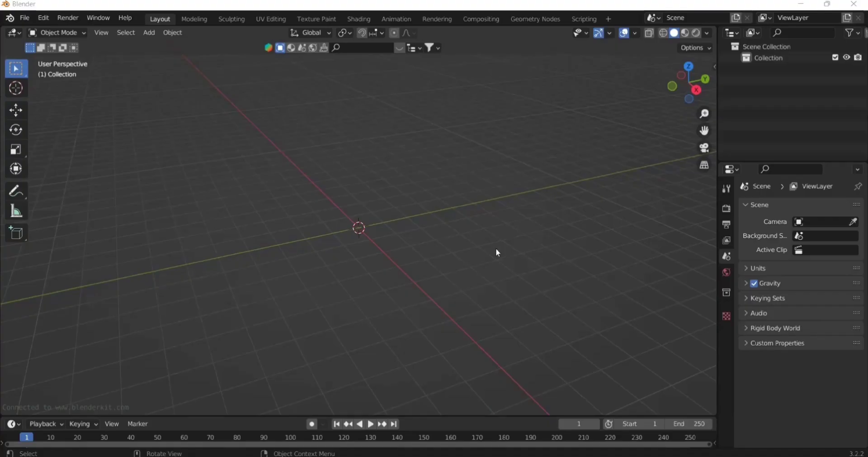
# - Switch to Blender and import the SketchUp file "collage nathroom work.skp" from the F: drive with the default import options
pyautogui.moveTo(497, 211); pyautogui.dragTo(338, 145, button='middle')
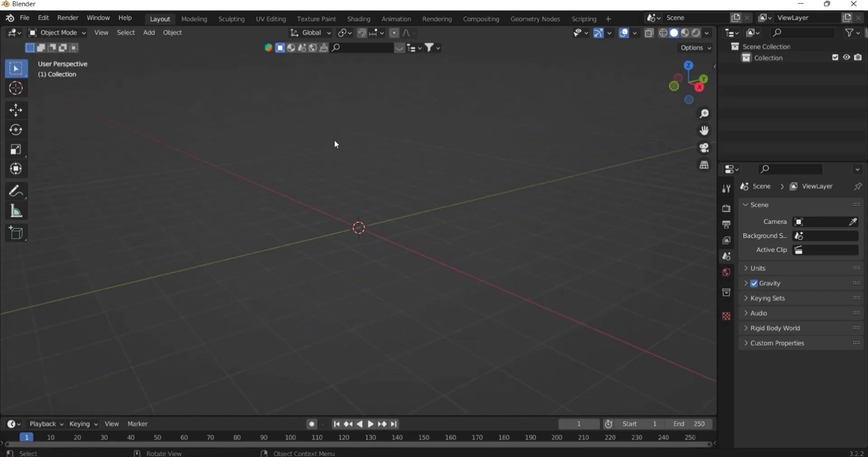
pyautogui.click(25, 18)
pyautogui.moveTo(113, 174)
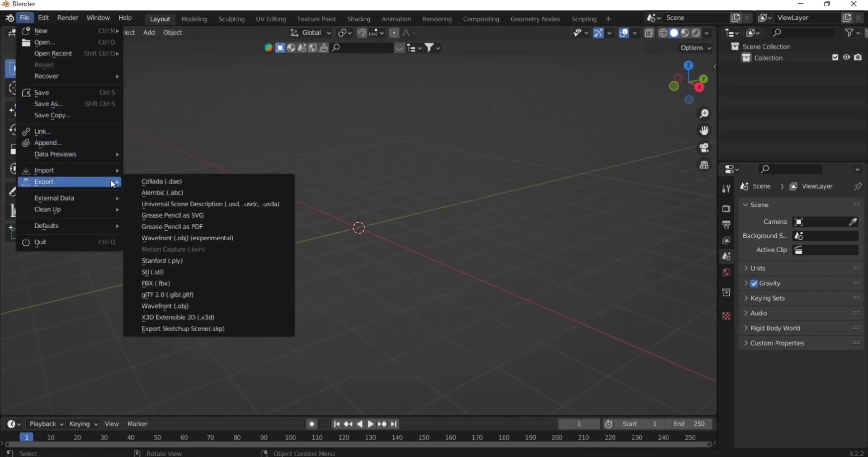
pyautogui.click(211, 328)
pyautogui.click(201, 135)
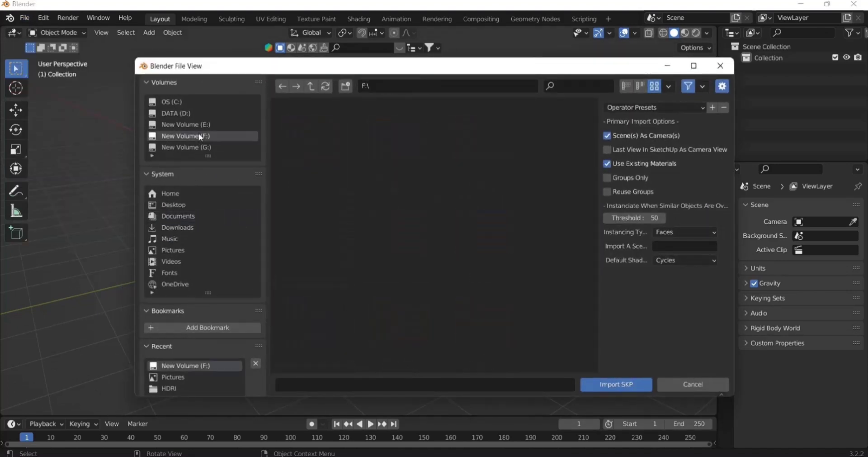
pyautogui.scroll(-10, 525, 252)
pyautogui.scroll(-2, 525, 252)
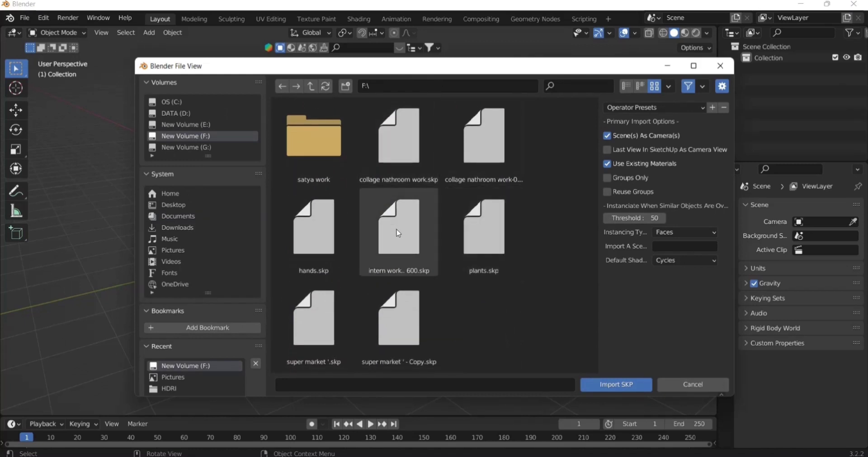
pyautogui.click(405, 166)
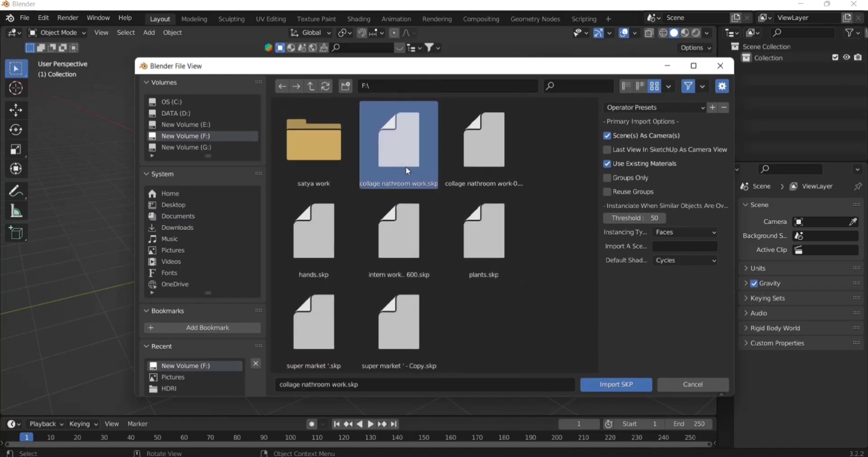
pyautogui.click(609, 384)
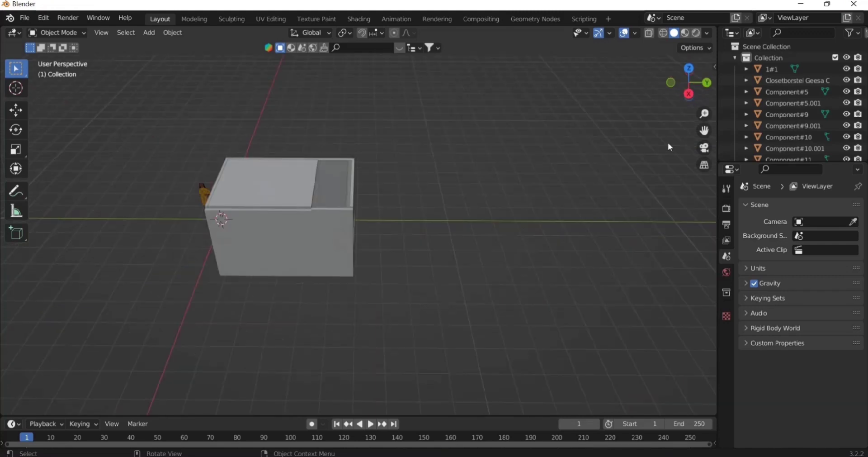
# - Hide the front wall of the imported bathroom model to open up the interior
pyautogui.moveTo(704, 130); pyautogui.dragTo(83, 107)
pyautogui.moveTo(465, 213); pyautogui.dragTo(462, 202, button='middle')
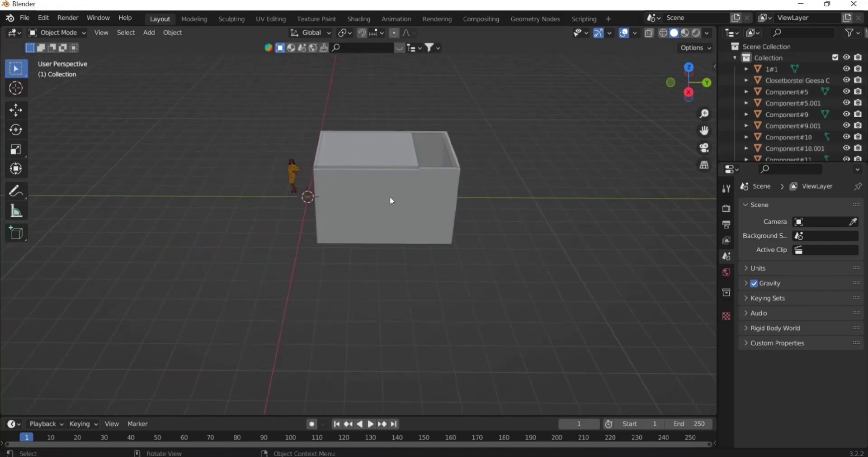
pyautogui.click(392, 201)
pyautogui.scroll(3, 418, 188)
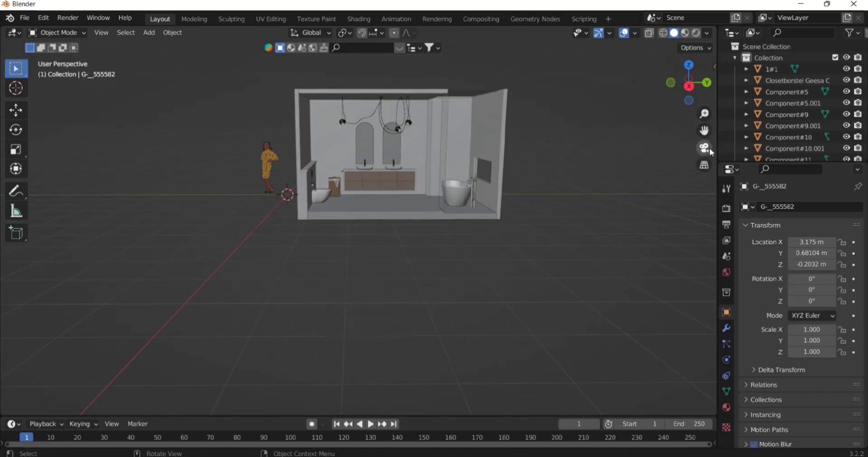
pyautogui.scroll(6, 402, 226)
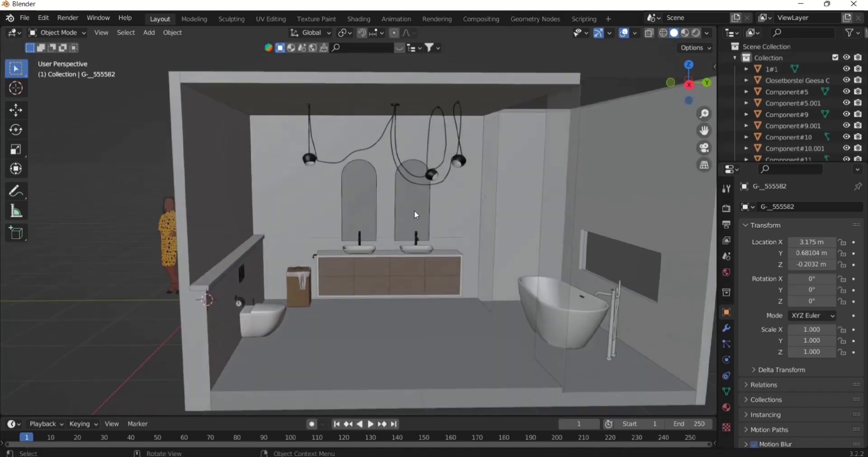
# - Add a Sun light to the bathroom scene
pyautogui.moveTo(704, 130); pyautogui.dragTo(672, 140)
pyautogui.moveTo(531, 192); pyautogui.dragTo(535, 213, button='middle')
pyautogui.scroll(-3, 538, 184)
pyautogui.press('KP_3')
pyautogui.scroll(-3, 531, 215)
pyautogui.scroll(-2, 536, 214)
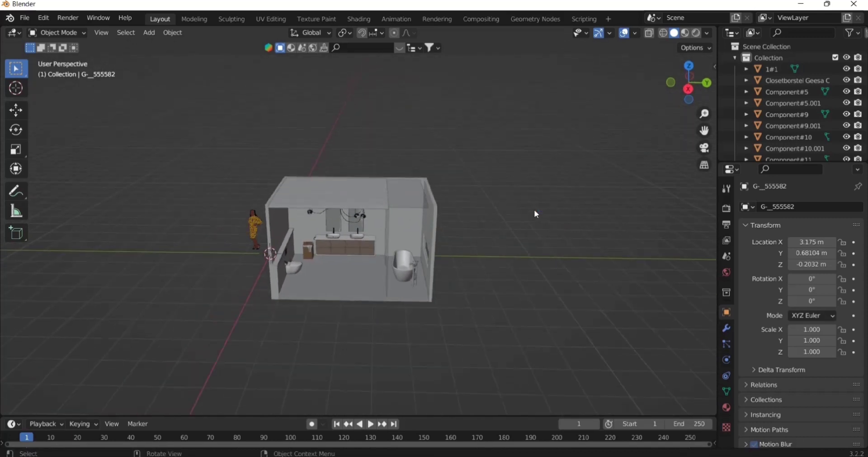
pyautogui.hotkey('shift', 'a')
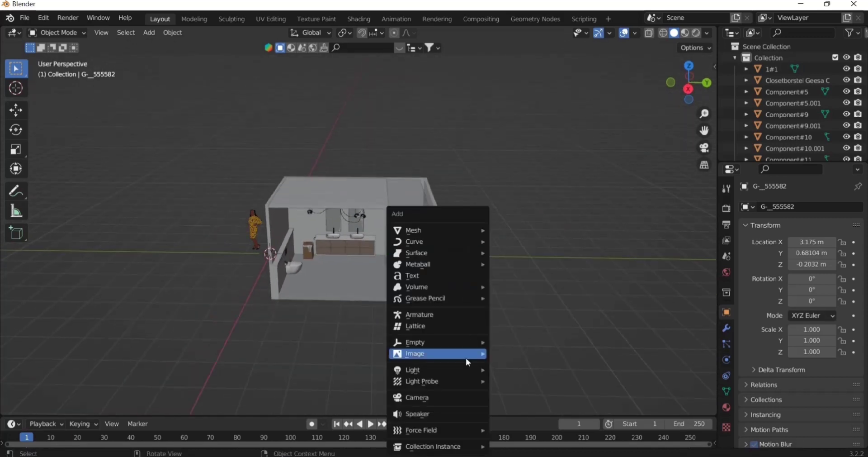
pyautogui.moveTo(467, 369)
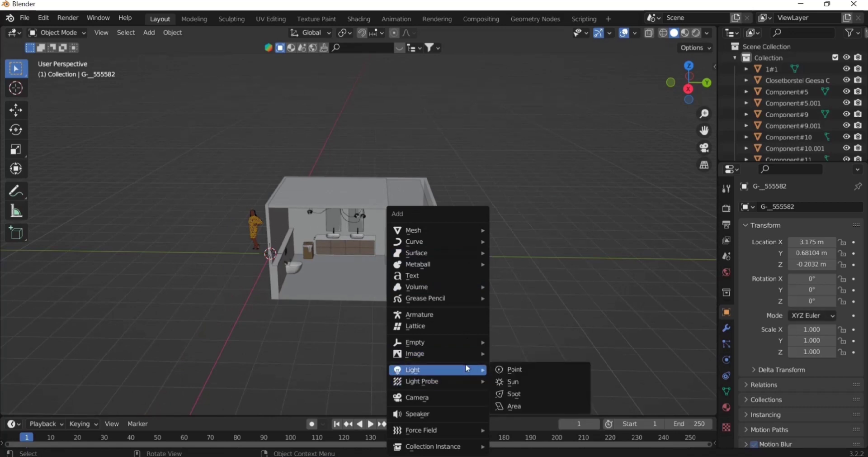
pyautogui.click(520, 383)
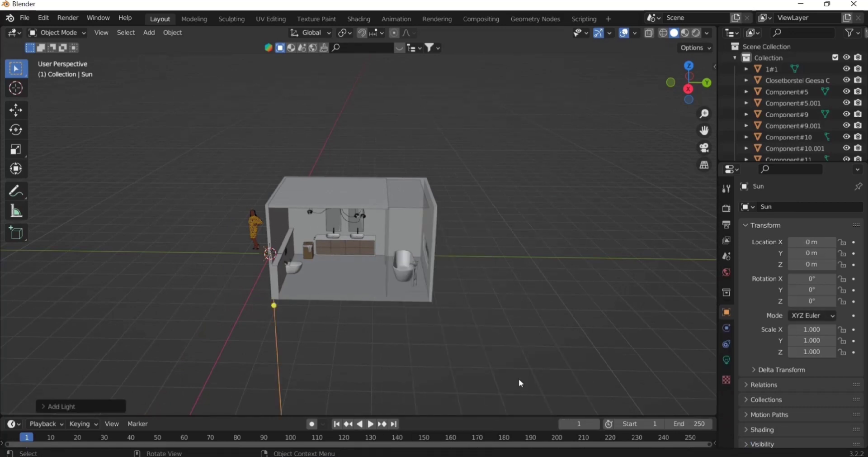
# - In the right view, raise the Sun about 5.9 m along Z and move it about 8.07 m along Y, beyond the tub-side wall
pyautogui.press('KP_3')
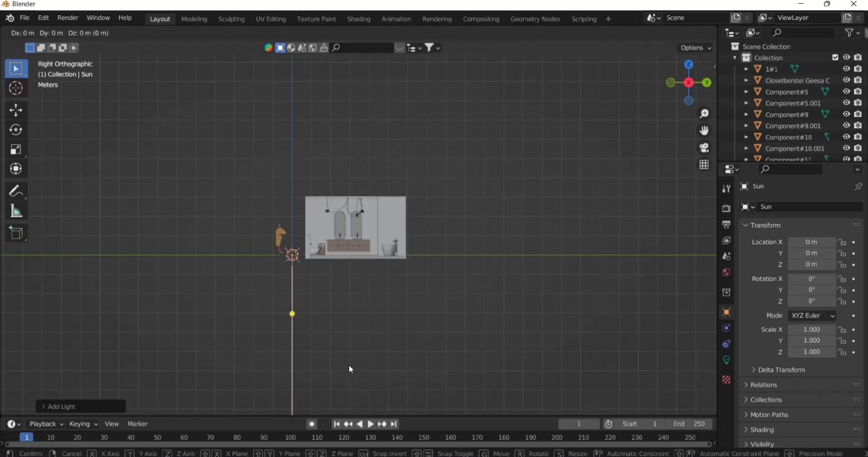
pyautogui.press('g')
pyautogui.press('z')
pyautogui.click(341, 271)
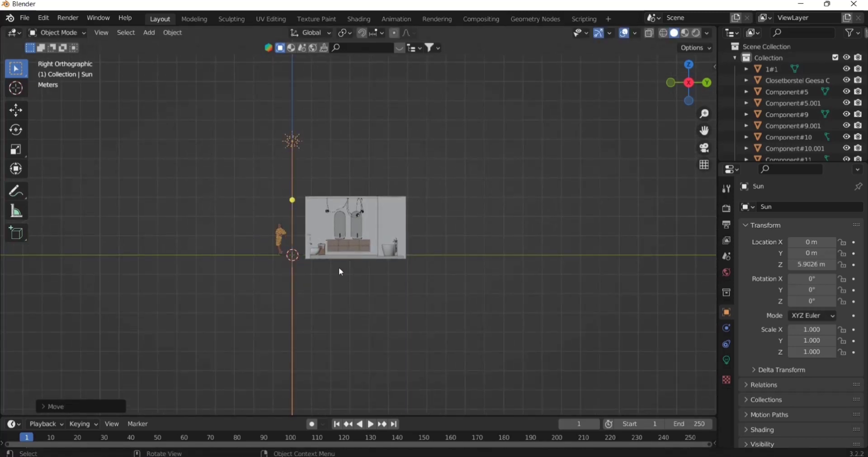
pyautogui.press('g')
pyautogui.press('y')
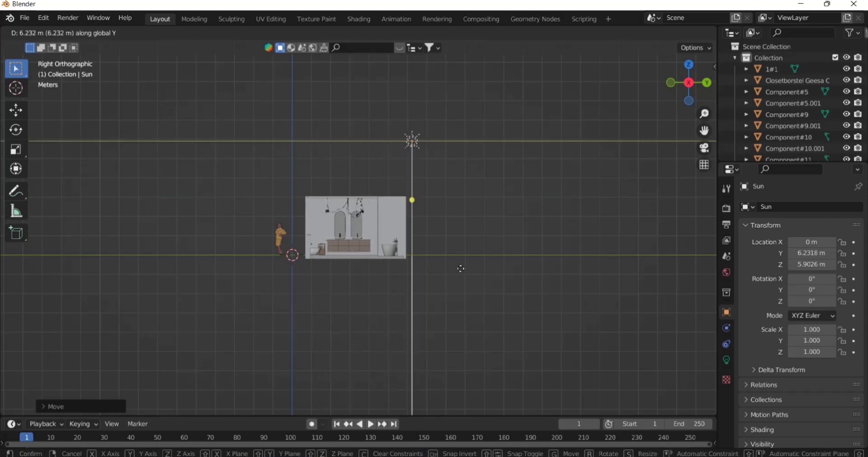
pyautogui.click(494, 267)
# - Rotate the Sun to about -45° on X and, in the top view, centre it on the room at about 1.72 m along X
pyautogui.press('r')
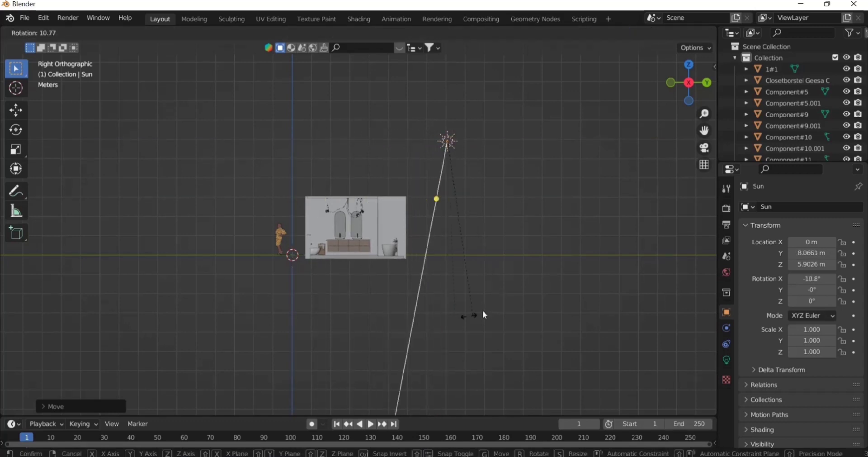
pyautogui.click(356, 327)
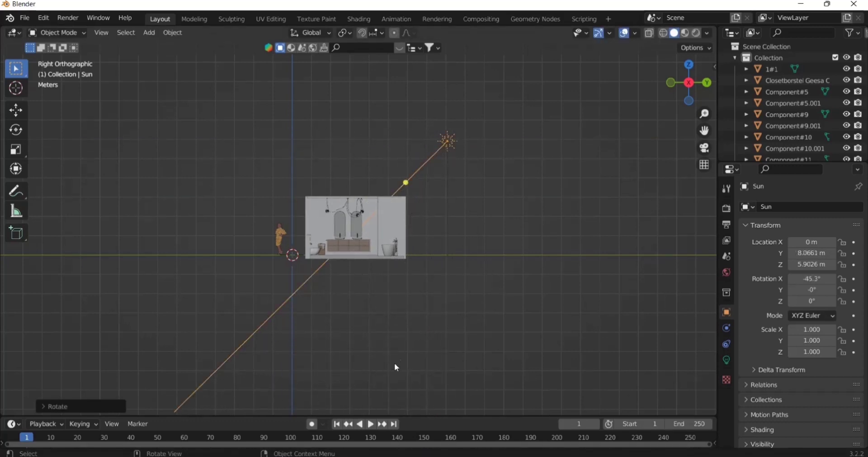
pyautogui.press('KP_7')
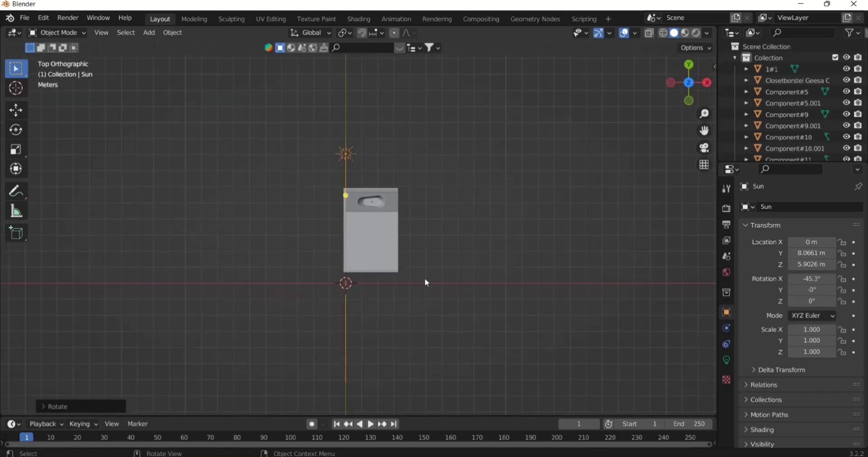
pyautogui.press('g')
pyautogui.click(433, 271)
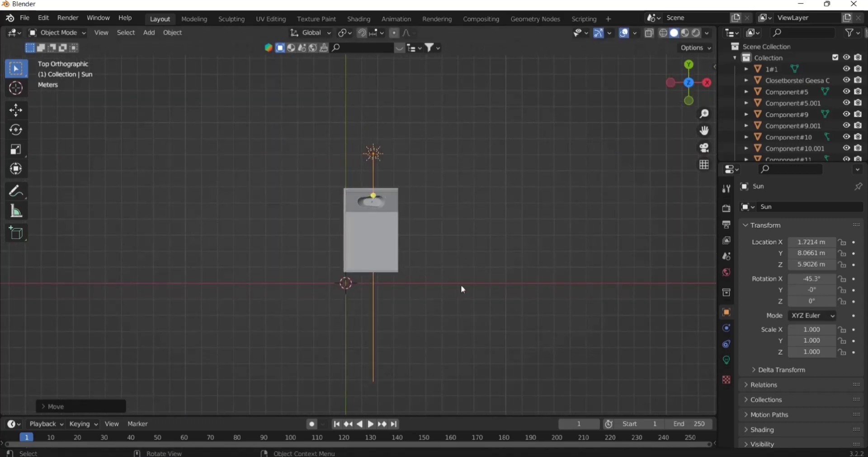
pyautogui.moveTo(447, 256); pyautogui.dragTo(548, 202, button='middle')
pyautogui.scroll(3, 420, 174)
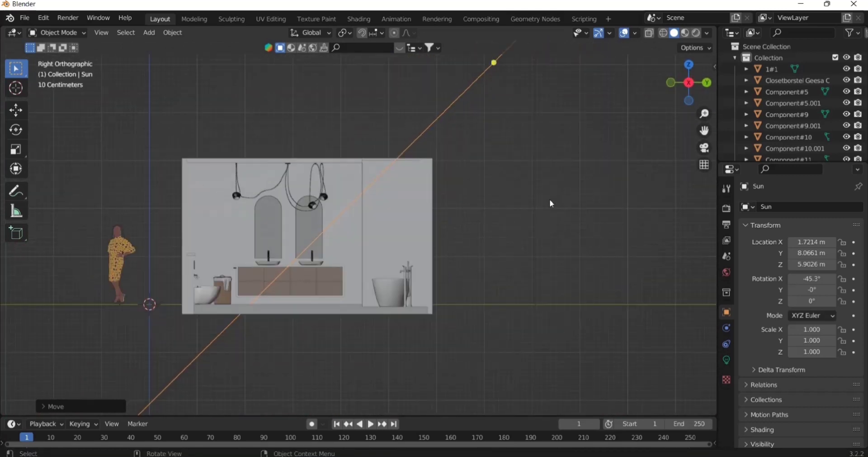
pyautogui.scroll(-5, 552, 203)
pyautogui.press('g')
pyautogui.press('y')
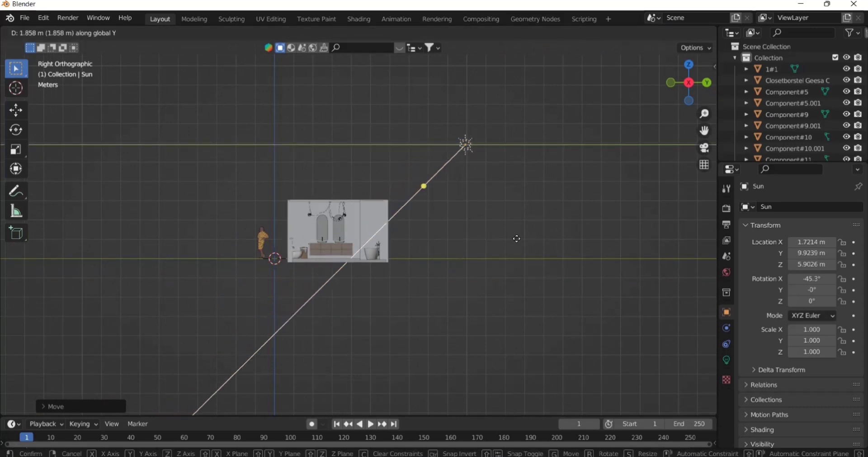
pyautogui.click(534, 240)
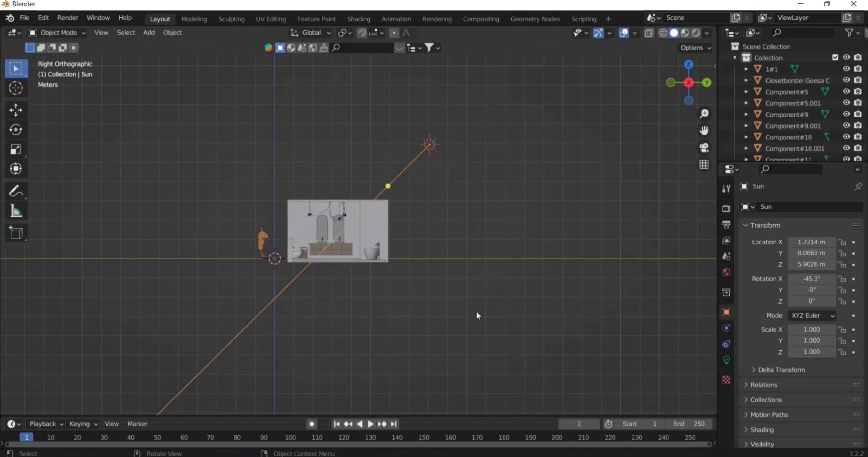
# - Move the Sun along Y to about 9.17 m and tilt it to a shallower angle toward the room
pyautogui.press('g')
pyautogui.press('y')
pyautogui.click(498, 310)
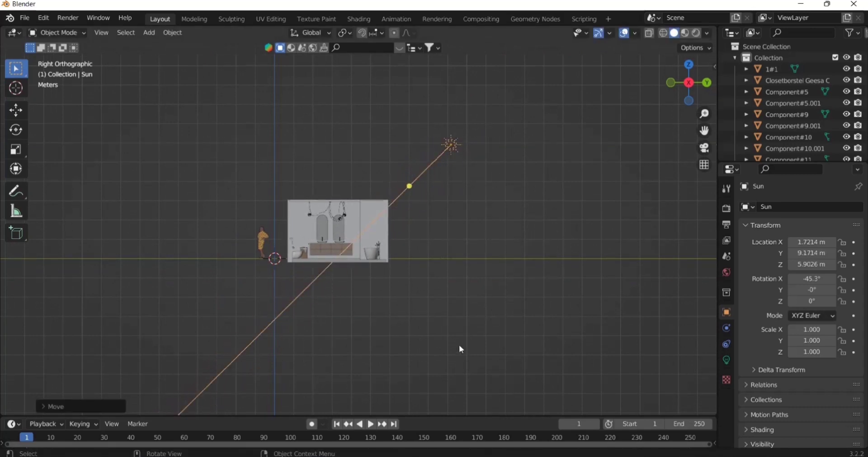
pyautogui.press('r')
pyautogui.click(370, 274)
# - Select the roof panel above the bathtub and search the BlenderKit models for "glass"
pyautogui.moveTo(370, 274); pyautogui.dragTo(378, 306, button='middle')
pyautogui.click(416, 233)
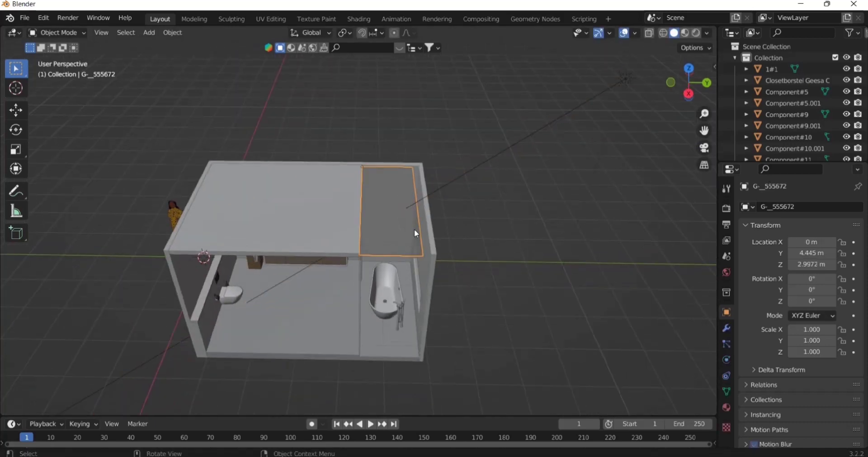
pyautogui.click(367, 45)
pyautogui.write('glass')
pyautogui.press('Return')
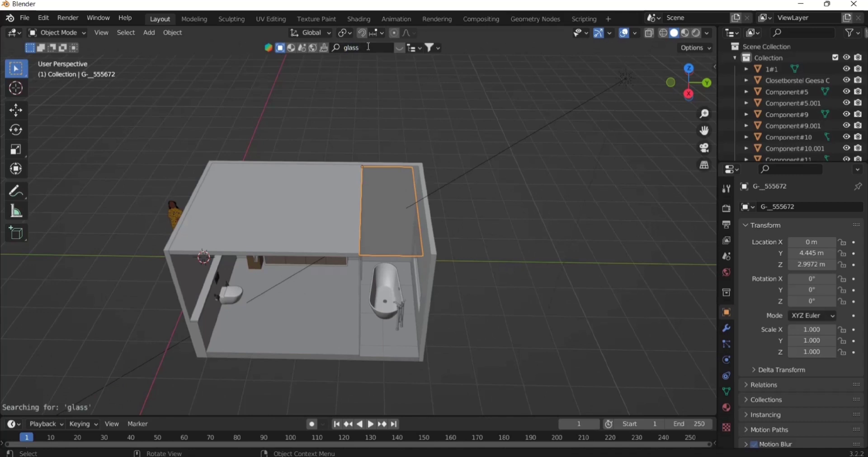
pyautogui.click(400, 48)
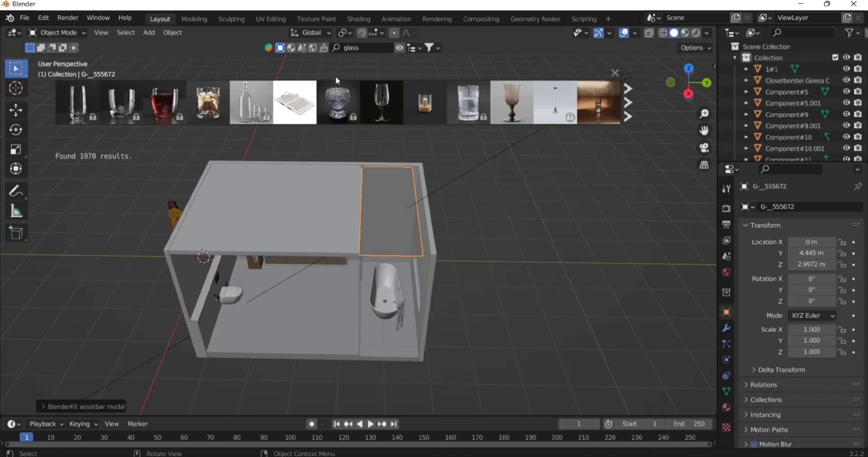
# - Search the BlenderKit materials for "glass", apply Transparent Glass to the roof panel above the bathtub, and close the asset bar
pyautogui.click(292, 49)
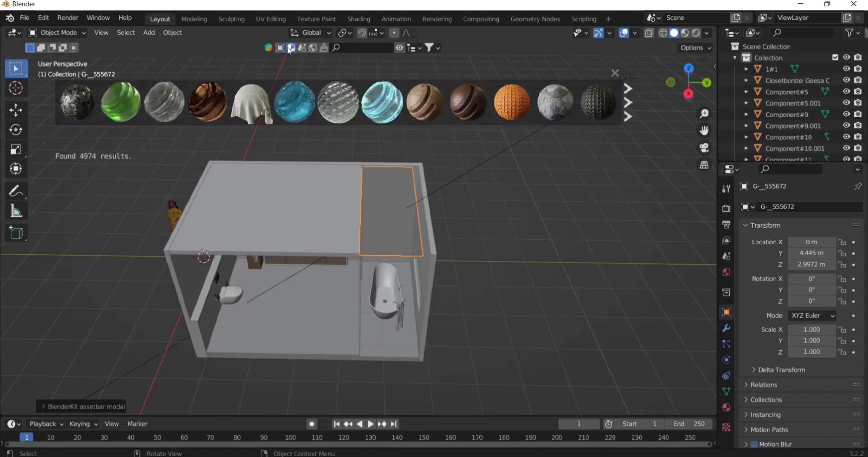
pyautogui.scroll(-3, 502, 124)
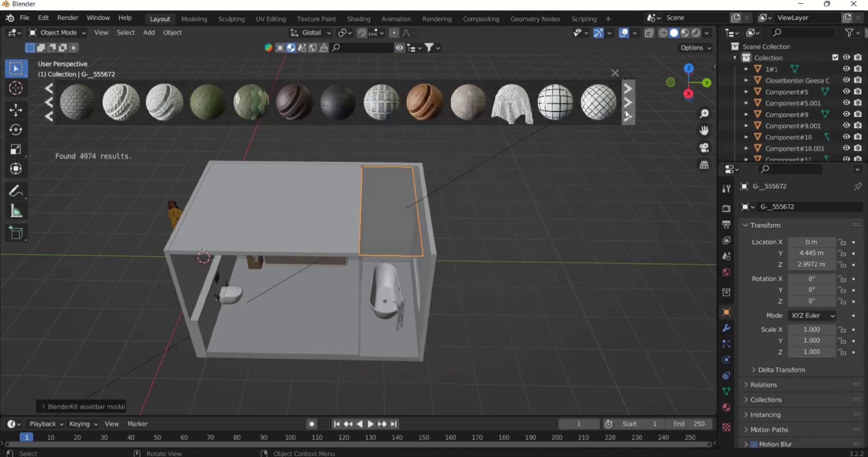
pyautogui.click(368, 48)
pyautogui.write('glass')
pyautogui.press('Return')
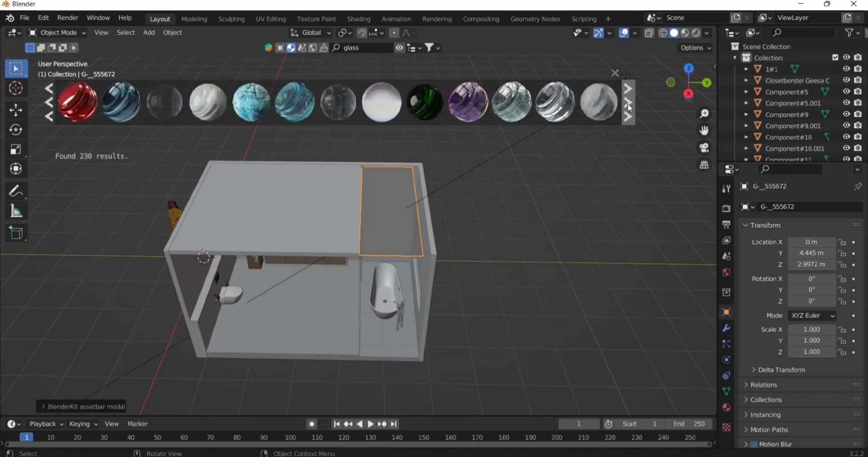
pyautogui.click(630, 109)
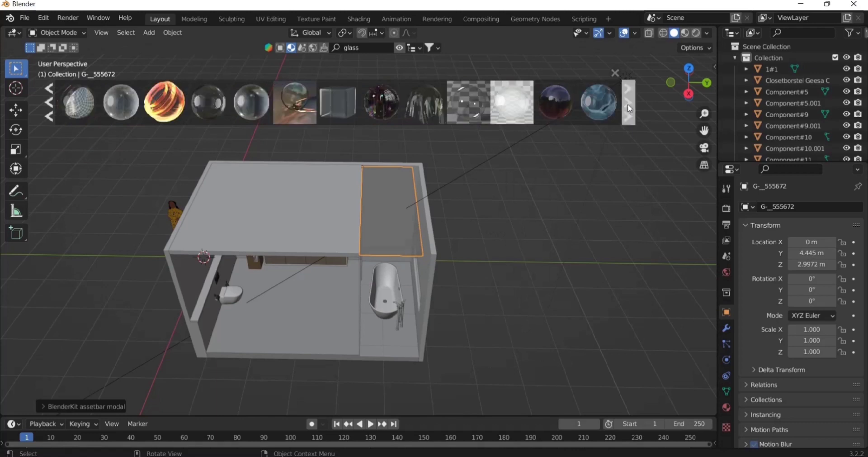
pyautogui.moveTo(477, 109)
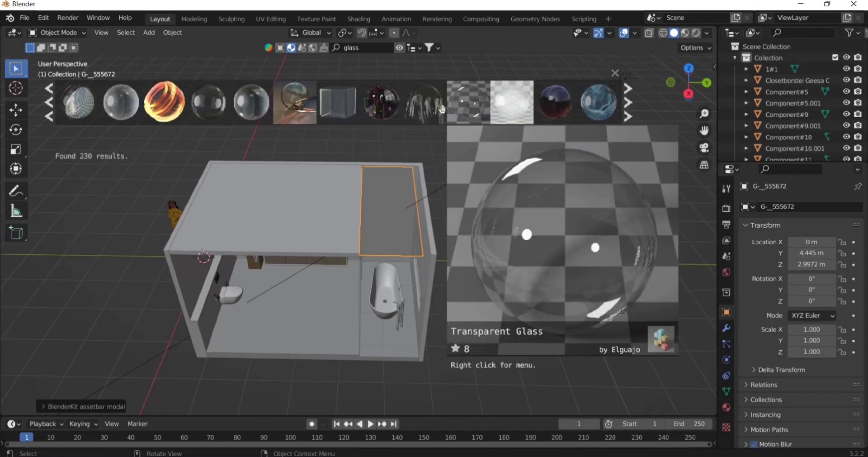
pyautogui.moveTo(201, 110)
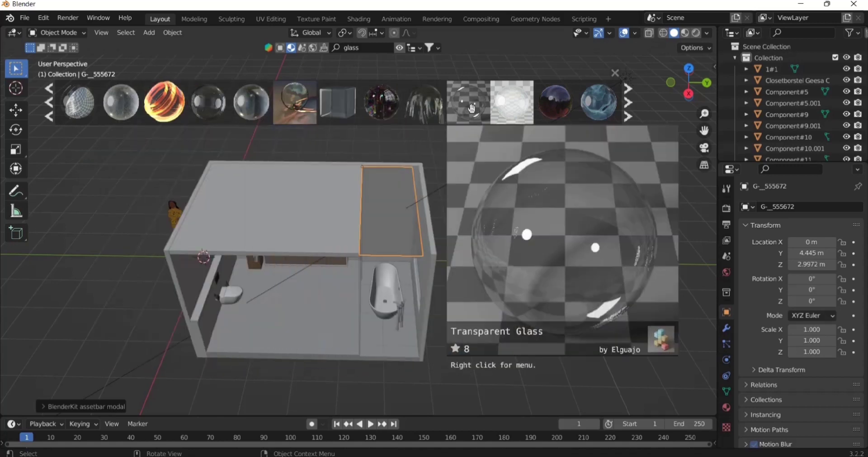
pyautogui.moveTo(472, 109); pyautogui.dragTo(406, 201)
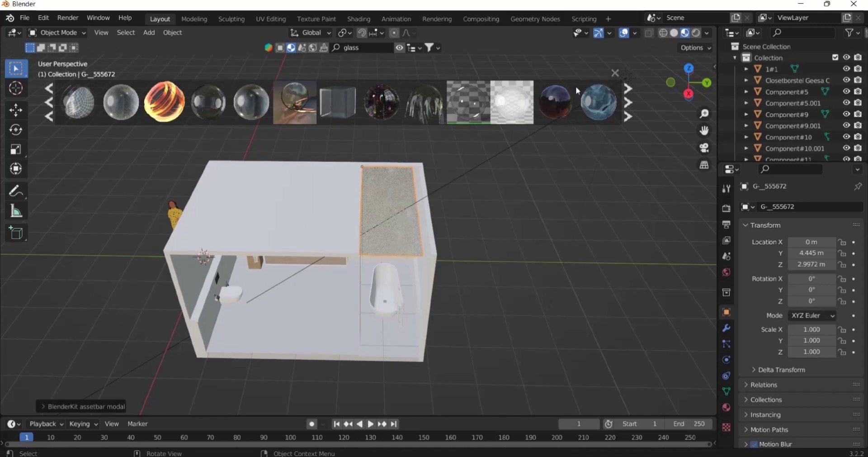
pyautogui.click(615, 73)
# - Link the roof panel's glass material to the two partitions in front of the bathtub
pyautogui.moveTo(451, 200); pyautogui.dragTo(423, 196, button='middle')
pyautogui.scroll(-4, 392, 127)
pyautogui.press('KP_3')
pyautogui.scroll(1, 392, 127)
pyautogui.scroll(-3, 441, 115)
pyautogui.scroll(3, 423, 196)
pyautogui.click(423, 199)
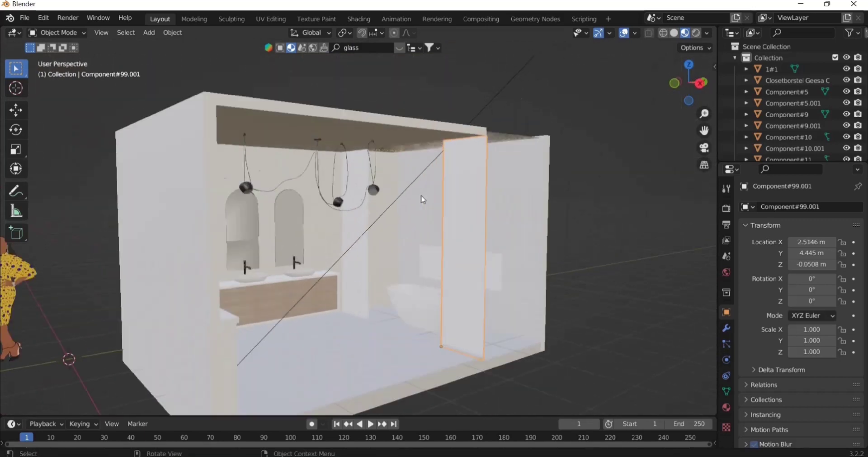
pyautogui.scroll(3, 423, 199)
pyautogui.keyDown('shift'); pyautogui.click(365, 211); pyautogui.keyUp('shift')
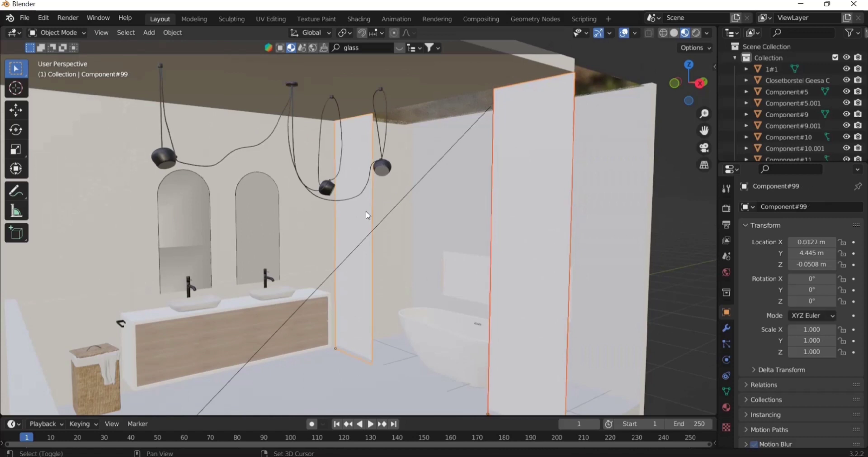
pyautogui.keyDown('shift'); pyautogui.click(438, 115); pyautogui.keyUp('shift')
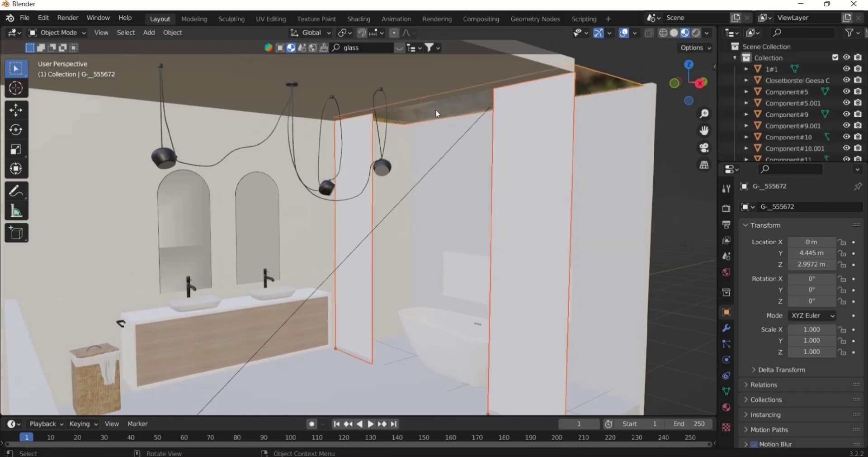
pyautogui.hotkey('ctrl', 'l')
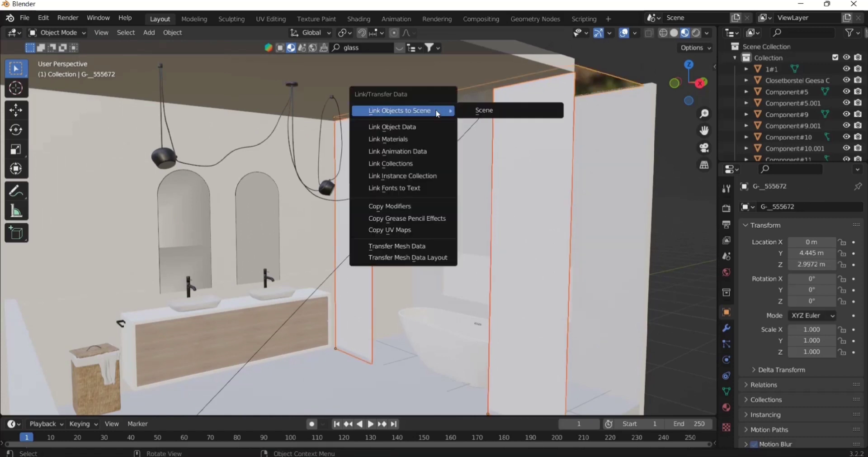
pyautogui.click(431, 139)
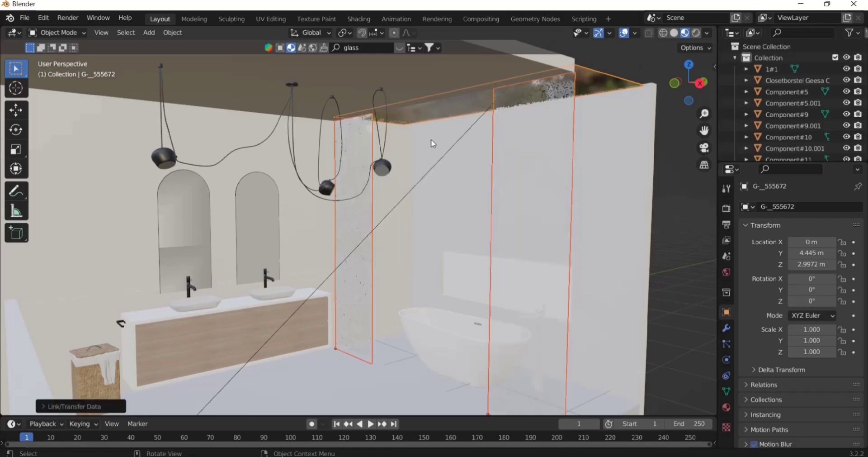
# - Deselect everything and examine the glass partitions and roof panel from several sides of the room
pyautogui.scroll(-3, 431, 134)
pyautogui.moveTo(475, 176); pyautogui.dragTo(457, 151, button='middle')
pyautogui.click(480, 151)
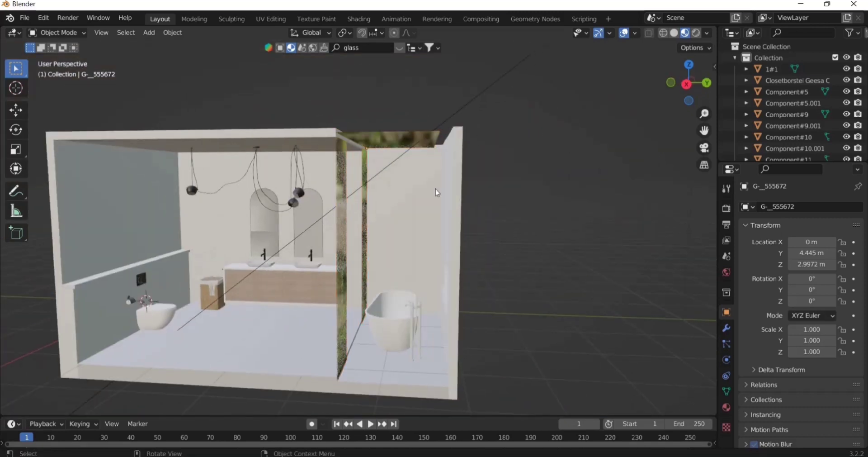
pyautogui.moveTo(436, 189); pyautogui.dragTo(486, 190, button='middle')
pyautogui.scroll(1, 487, 190)
pyautogui.moveTo(541, 209); pyautogui.dragTo(539, 203, button='middle')
pyautogui.scroll(-2, 538, 150)
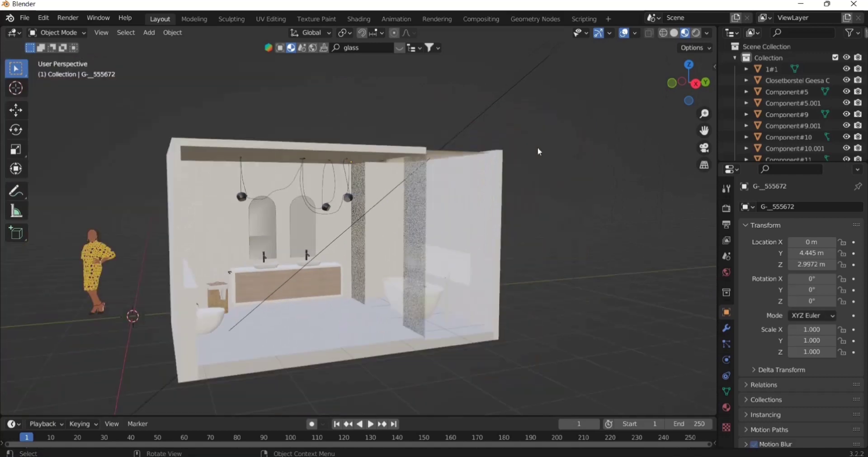
# - Give the Sun light a pale warm colour and set its strength to 10
pyautogui.click(510, 97)
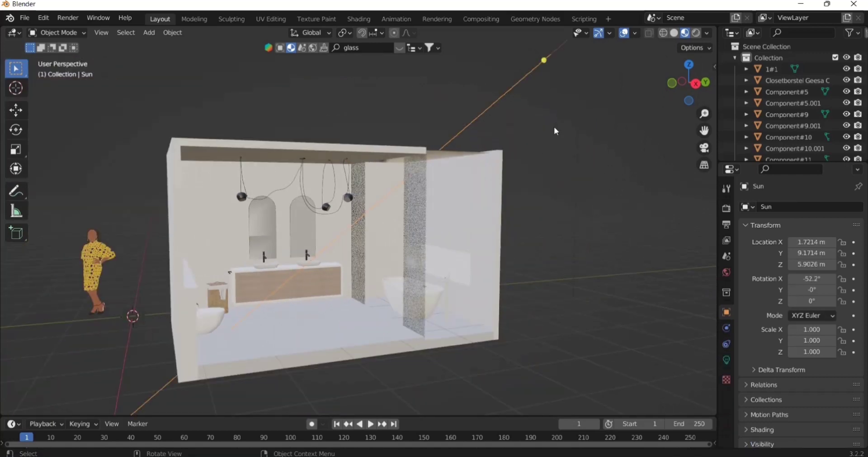
pyautogui.click(727, 360)
pyautogui.click(814, 281)
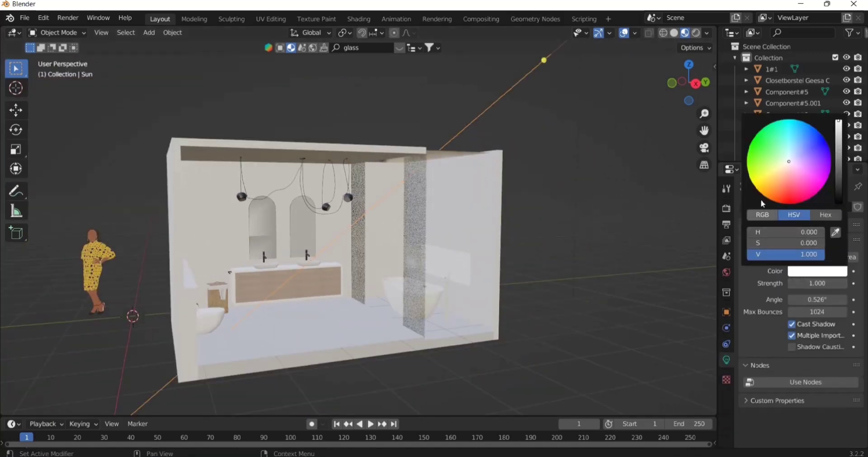
pyautogui.click(788, 173)
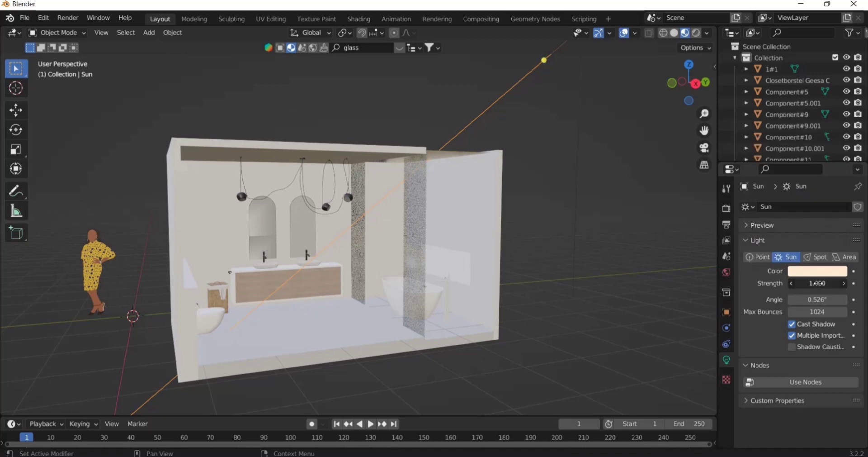
pyautogui.click(818, 283)
pyautogui.write('10')
pyautogui.press('Return')
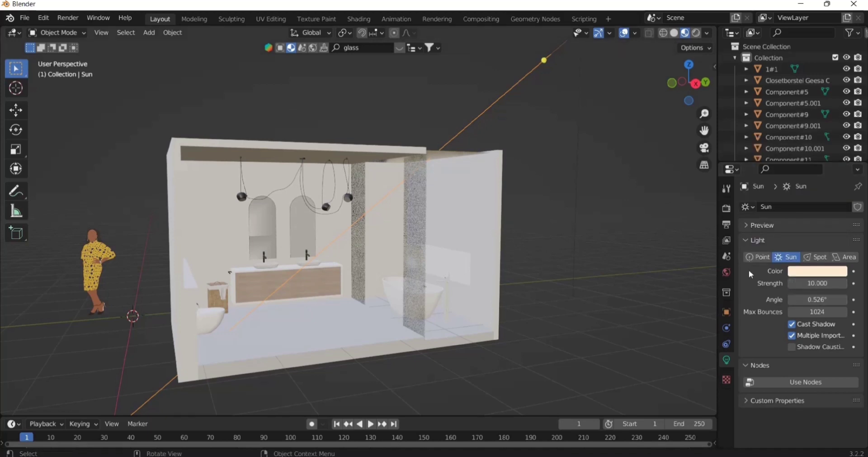
# - Switch to rendered shading and examine how the sunlight falls into the bathroom from the side and above
pyautogui.scroll(6, 546, 207)
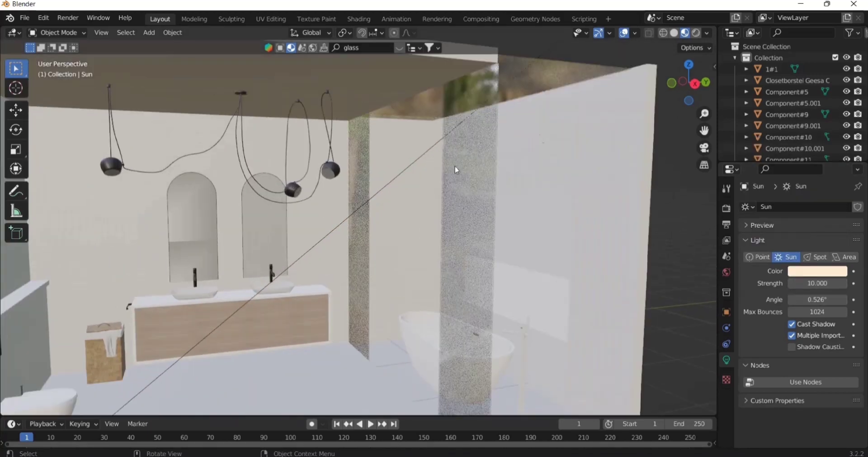
pyautogui.click(696, 35)
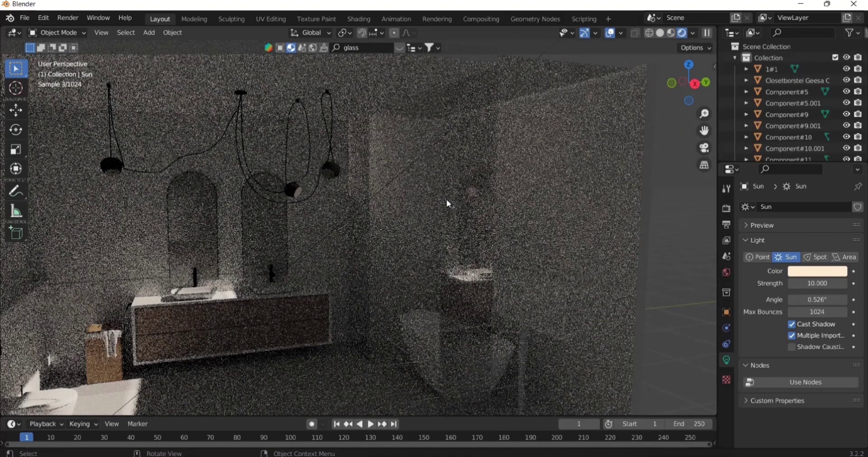
pyautogui.scroll(-4, 446, 199)
pyautogui.press('KP_3')
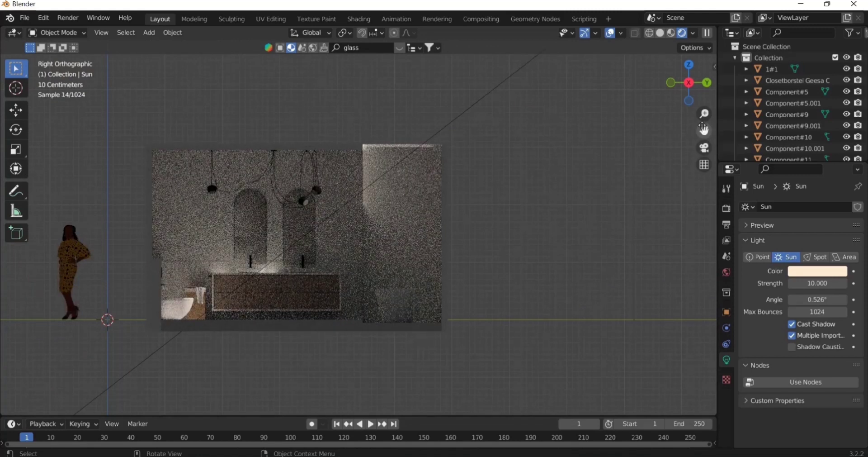
pyautogui.moveTo(705, 131); pyautogui.dragTo(812, 147)
pyautogui.scroll(2, 477, 230)
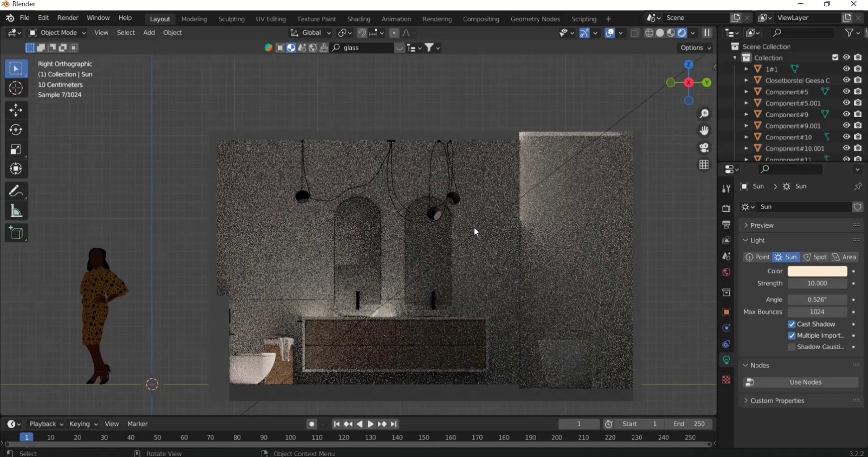
pyautogui.moveTo(476, 231); pyautogui.dragTo(592, 194, button='middle')
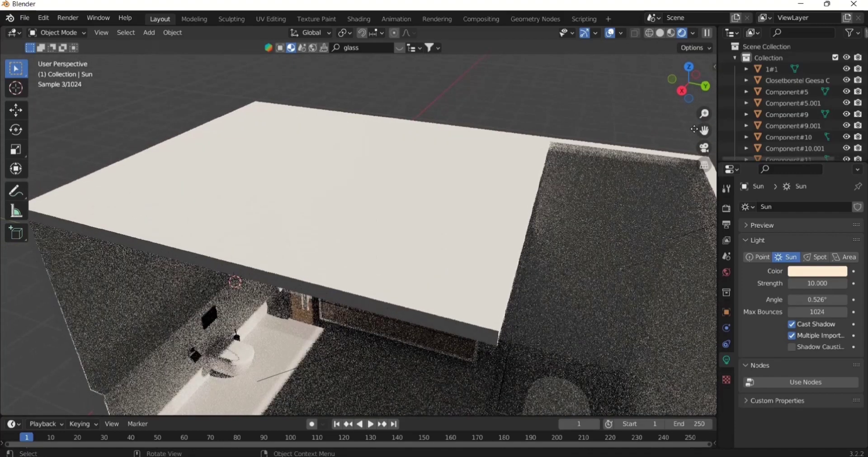
pyautogui.scroll(4, 623, 168)
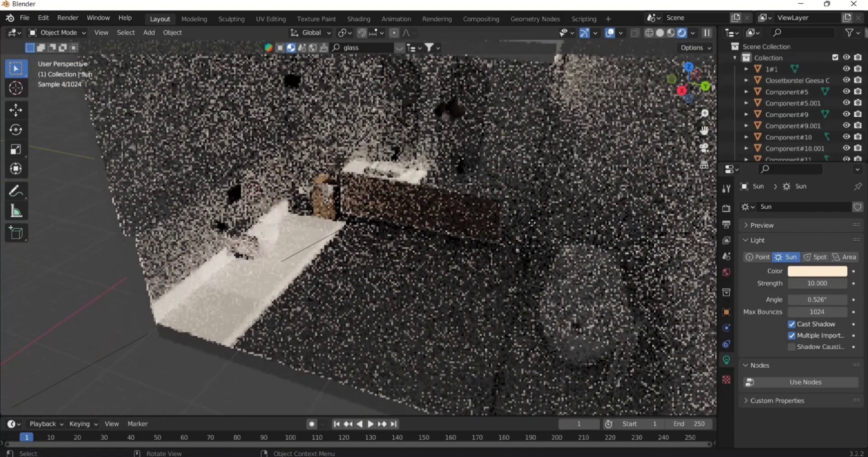
pyautogui.scroll(-7, 520, 225)
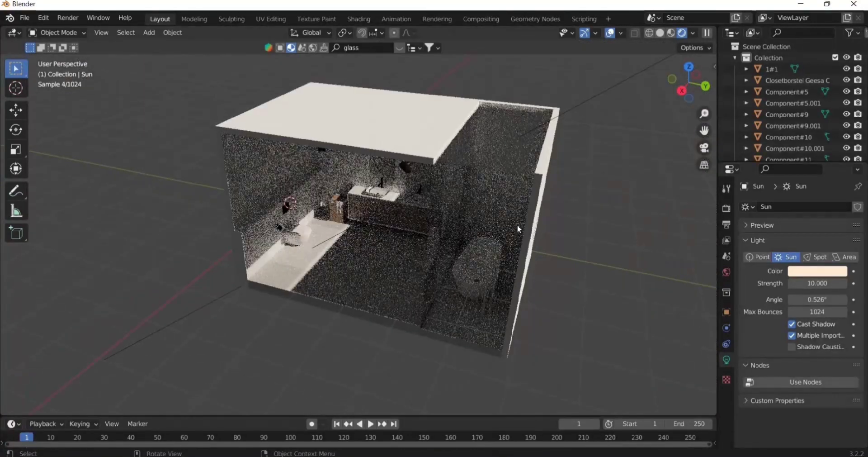
# - In the right view with solid shading, move the Sun along Y toward the room and tilt it more steeply downward
pyautogui.press('KP_3')
pyautogui.click(656, 35)
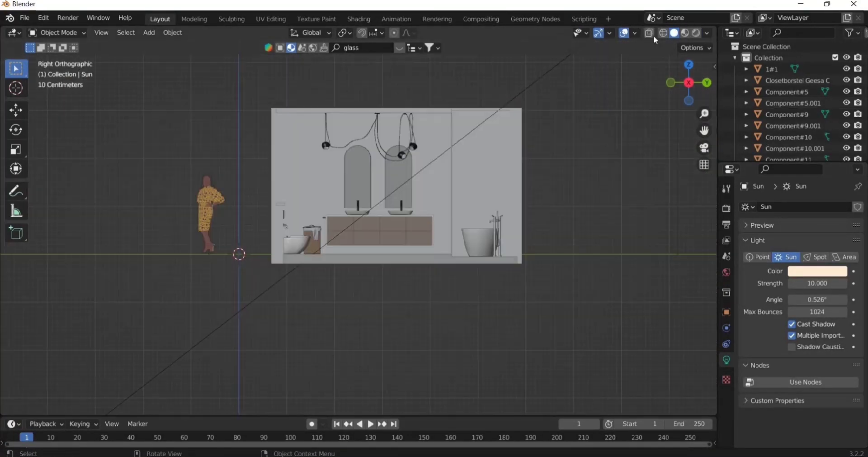
pyautogui.click(539, 87)
pyautogui.scroll(-1, 546, 99)
pyautogui.moveTo(705, 131); pyautogui.dragTo(678, 167)
pyautogui.scroll(1, 549, 190)
pyautogui.press('g')
pyautogui.press('y')
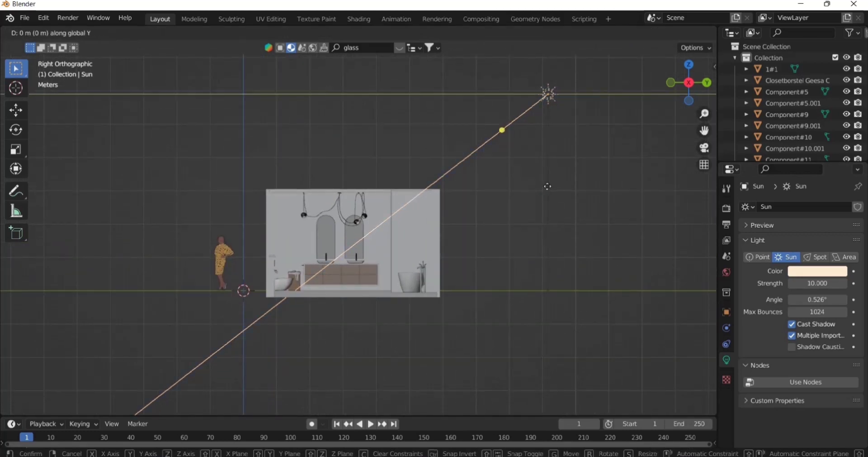
pyautogui.click(511, 185)
pyautogui.press('r')
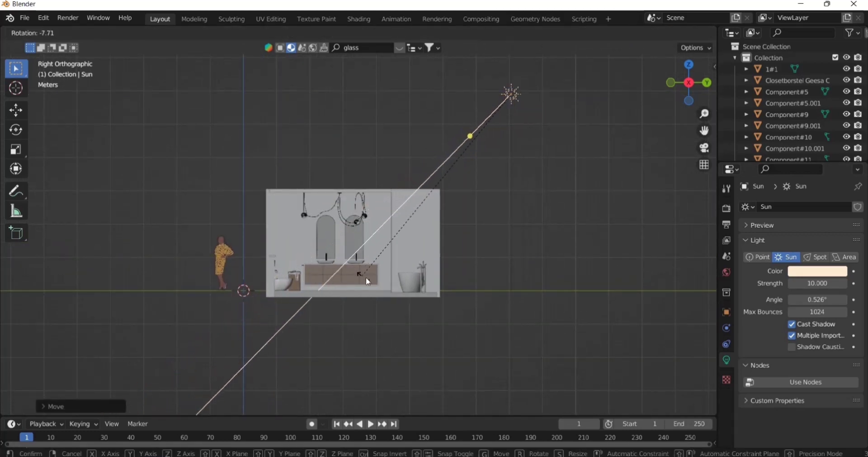
pyautogui.click(392, 261)
# - Shift the Sun slightly further along Y toward the room and steepen its angle a little more
pyautogui.press('g')
pyautogui.press('y')
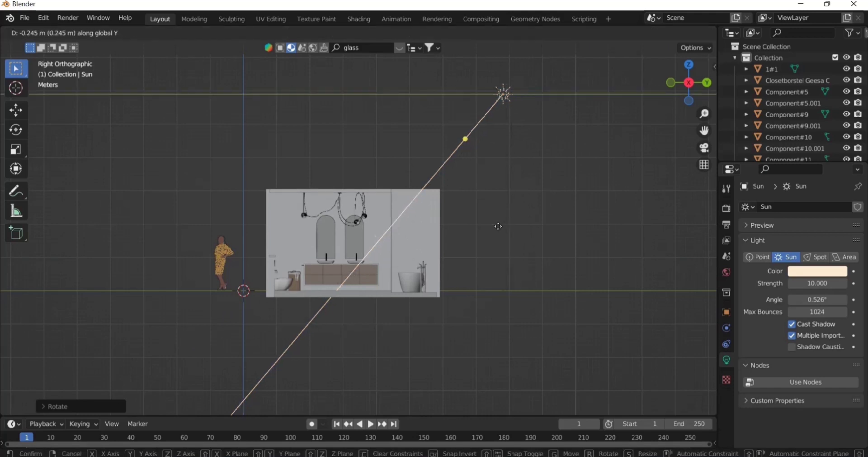
pyautogui.click(487, 229)
pyautogui.press('r')
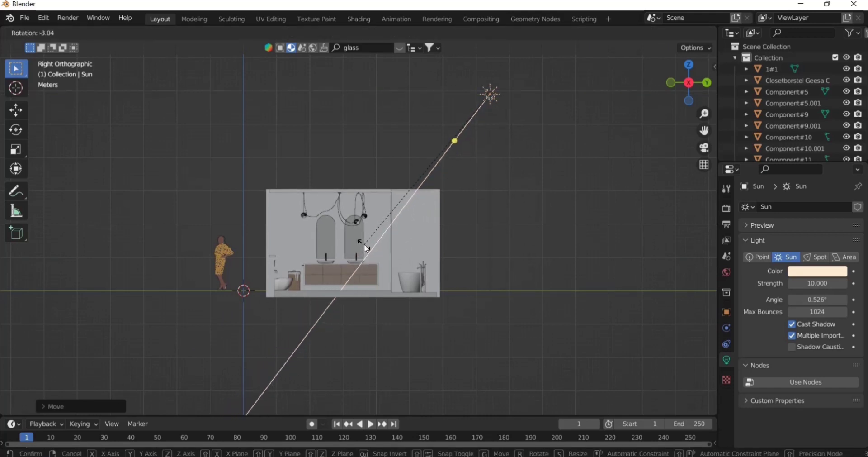
pyautogui.click(364, 243)
# - Change the Sun's colour to a slightly deeper warm tint
pyautogui.scroll(2, 362, 237)
pyautogui.moveTo(362, 237); pyautogui.dragTo(319, 245, button='middle')
pyautogui.scroll(4, 481, 190)
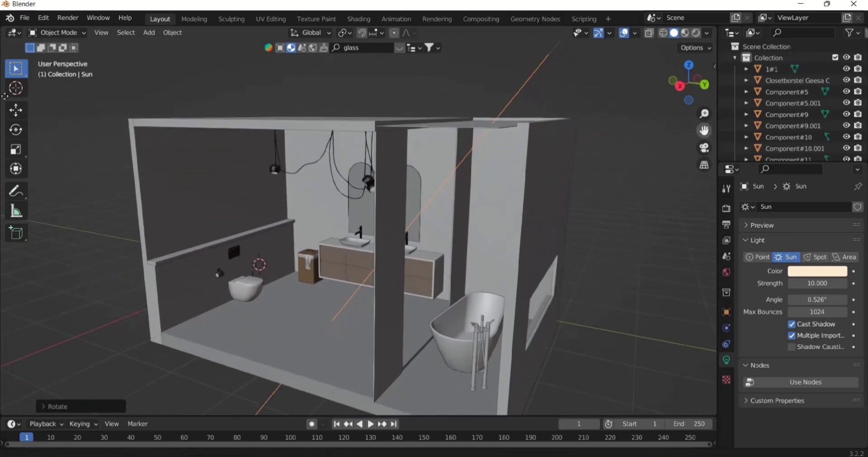
pyautogui.click(799, 272)
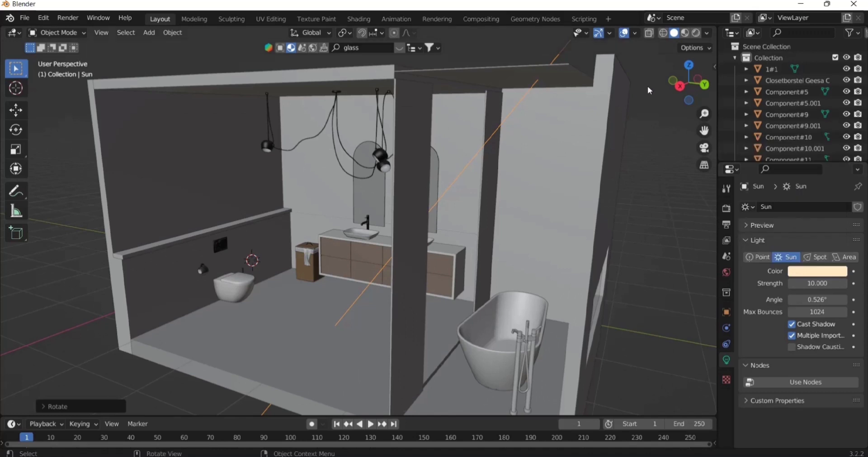
# - Set the Cycles viewport Max Samples to 500
pyautogui.click(804, 271)
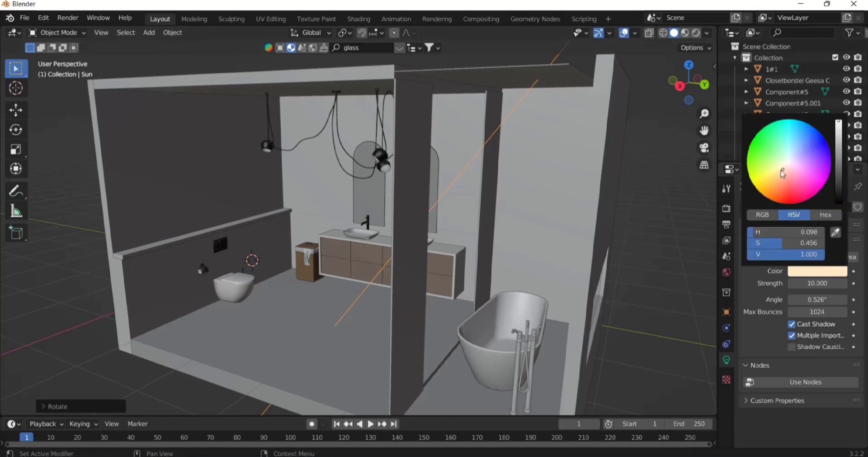
pyautogui.click(727, 224)
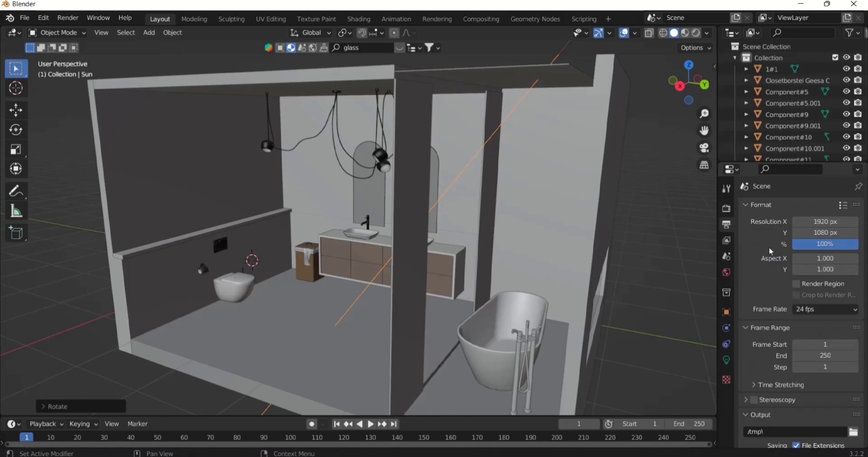
pyautogui.click(727, 209)
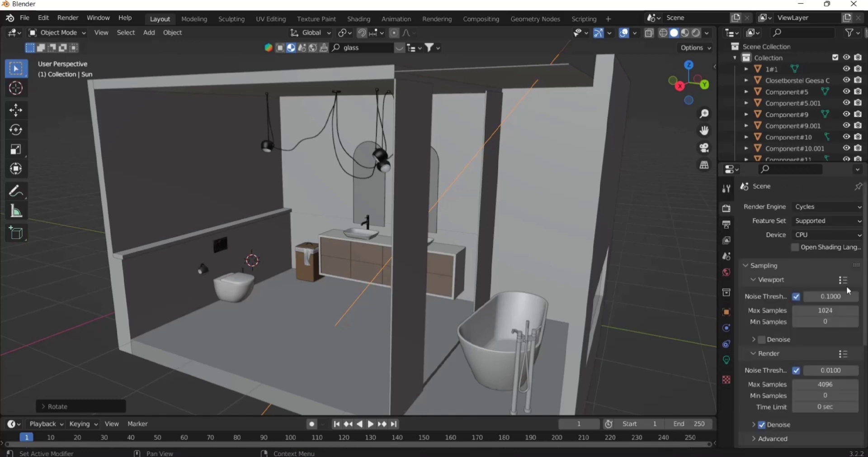
pyautogui.click(834, 311)
pyautogui.write('5')
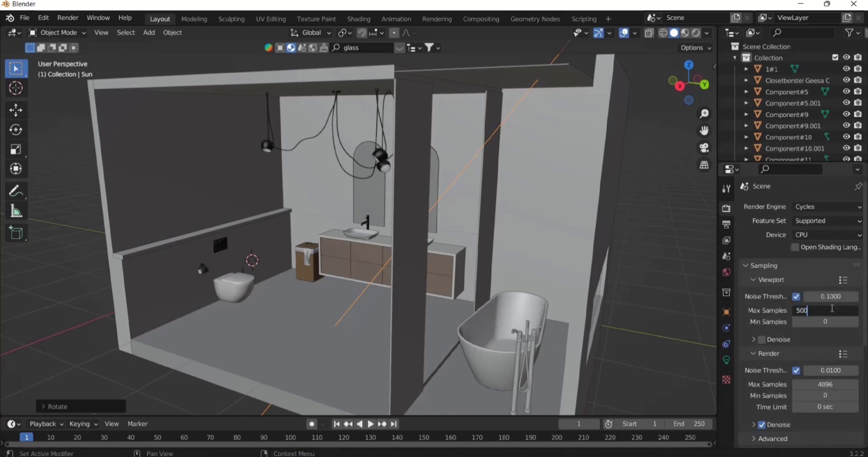
pyautogui.write('00')
pyautogui.press('Return')
# - Set Max Samples to 64 for both the final render and the viewport
pyautogui.click(823, 384)
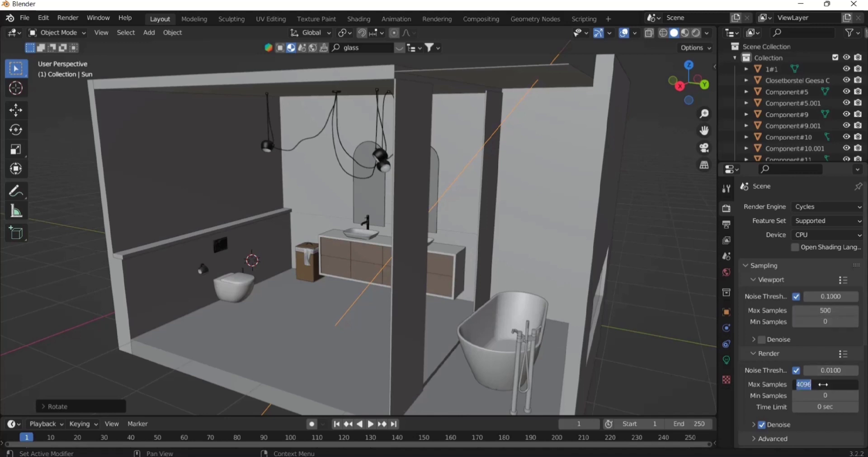
pyautogui.press('BackSpace')
pyautogui.press('Return')
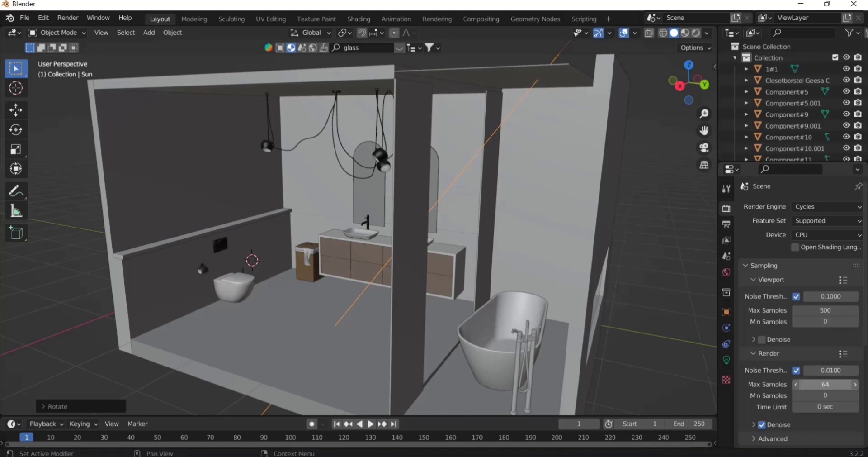
pyautogui.click(828, 310)
pyautogui.write('64')
pyautogui.press('Return')
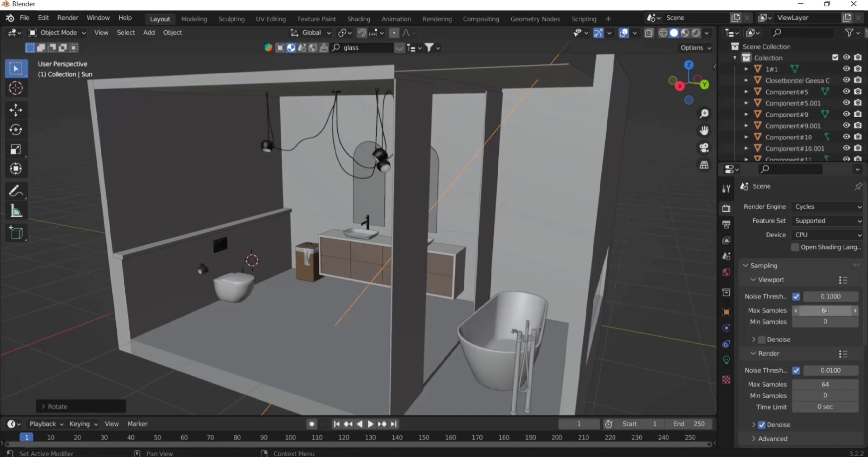
# - Examine the sunlit bathroom in rendered shading and return to solid shading
pyautogui.click(698, 34)
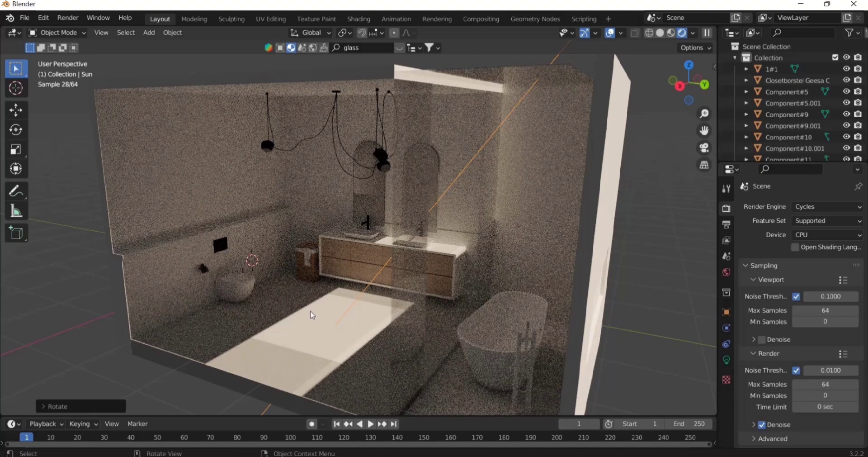
pyautogui.moveTo(312, 316)
pyautogui.mouseDown(button='middle')
pyautogui.moveTo(346, 308)
pyautogui.moveTo(407, 262)
pyautogui.mouseUp(button='middle')
pyautogui.press('z')
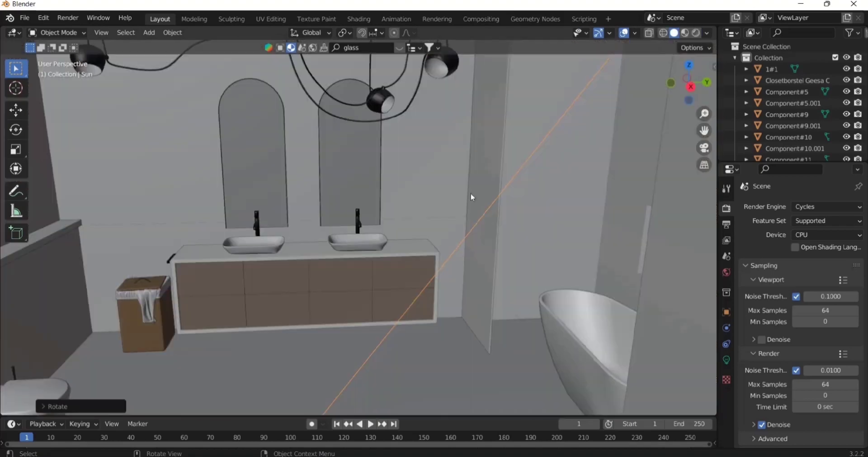
# - Select the bathroom floor and search the BlenderKit materials for "tile"
pyautogui.scroll(-5, 470, 193)
pyautogui.moveTo(456, 218); pyautogui.dragTo(371, 255, button='middle')
pyautogui.scroll(5, 346, 291)
pyautogui.scroll(-2, 529, 303)
pyautogui.keyDown('shift'); pyautogui.moveTo(529, 308); pyautogui.dragTo(485, 254, button='middle'); pyautogui.keyUp('shift')
pyautogui.scroll(-3, 539, 242)
pyautogui.moveTo(704, 132); pyautogui.dragTo(602, 129)
pyautogui.scroll(3, 430, 240)
pyautogui.scroll(-5, 457, 254)
pyautogui.click(400, 275)
pyautogui.moveTo(400, 275); pyautogui.dragTo(404, 297, button='middle')
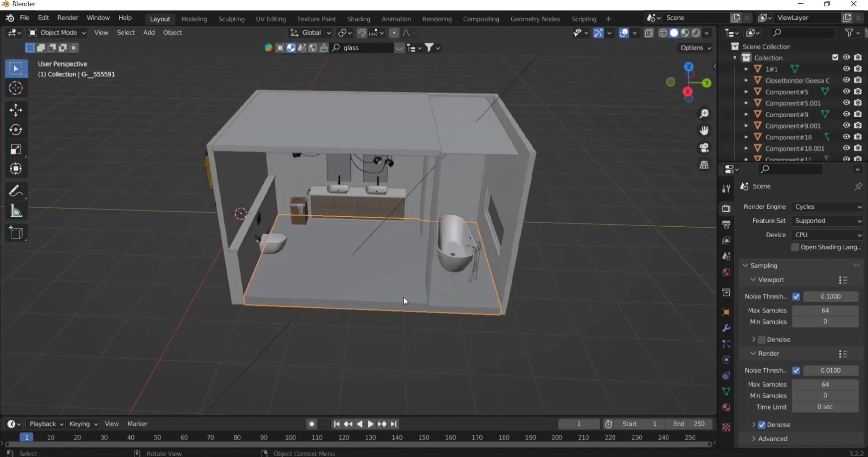
pyautogui.click(368, 48)
pyautogui.write('tile')
pyautogui.press('Return')
# - Apply the Procedural Tiles material from the BlenderKit results to the floor
pyautogui.moveTo(495, 110)
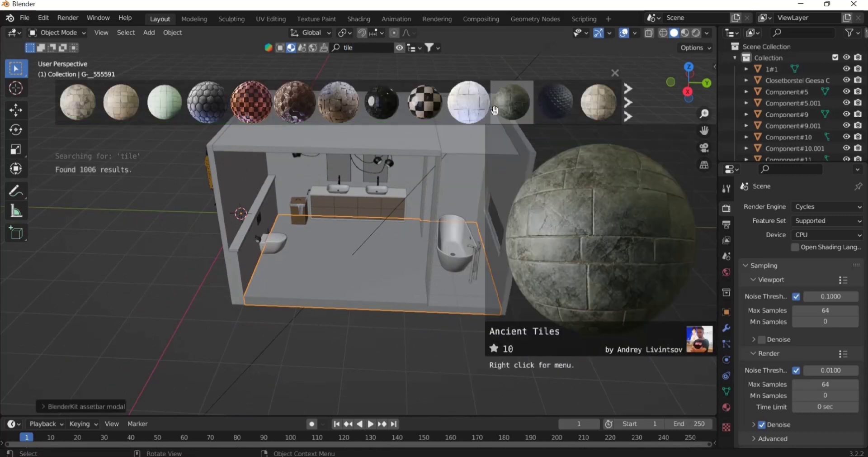
pyautogui.scroll(-7, 480, 109)
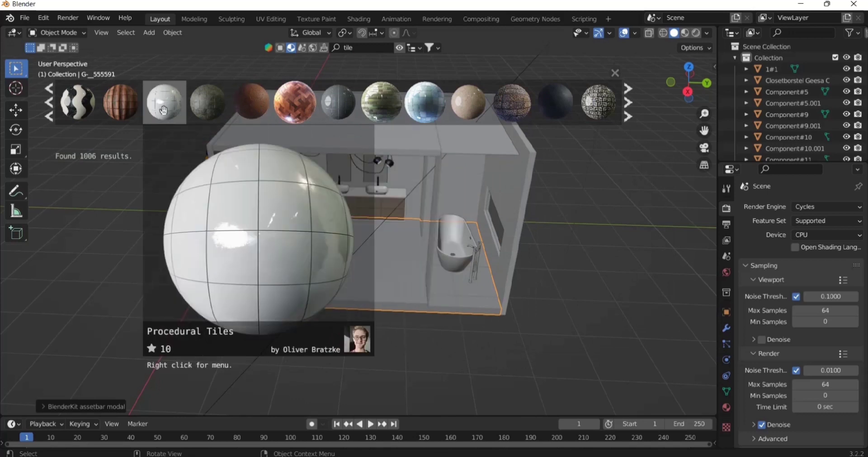
pyautogui.moveTo(164, 110); pyautogui.dragTo(326, 263)
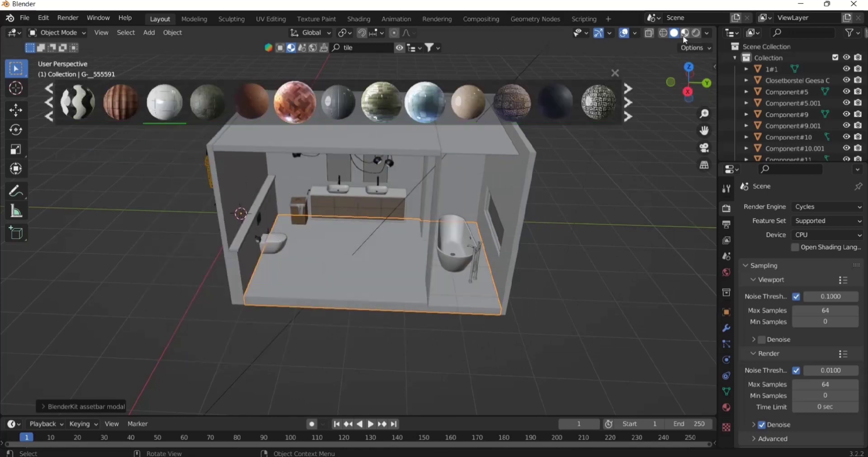
# - Switch to material preview, close the BlenderKit results and examine the tile size and pattern on the floor
pyautogui.click(685, 33)
pyautogui.scroll(5, 385, 271)
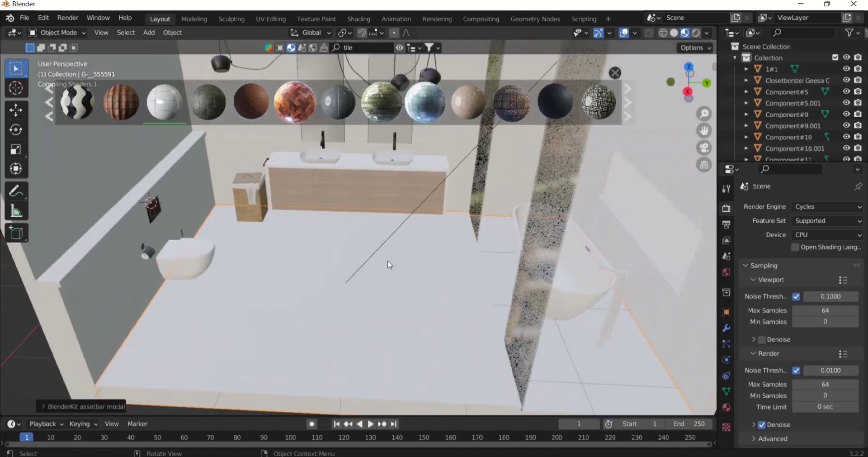
pyautogui.moveTo(387, 262); pyautogui.dragTo(332, 230, button='middle')
pyautogui.scroll(-3, 353, 247)
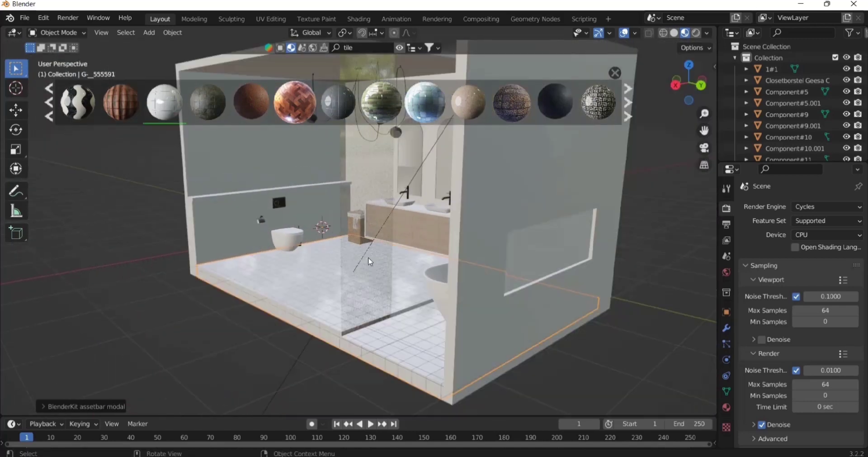
pyautogui.moveTo(368, 257); pyautogui.dragTo(386, 259, button='middle')
pyautogui.scroll(2, 367, 283)
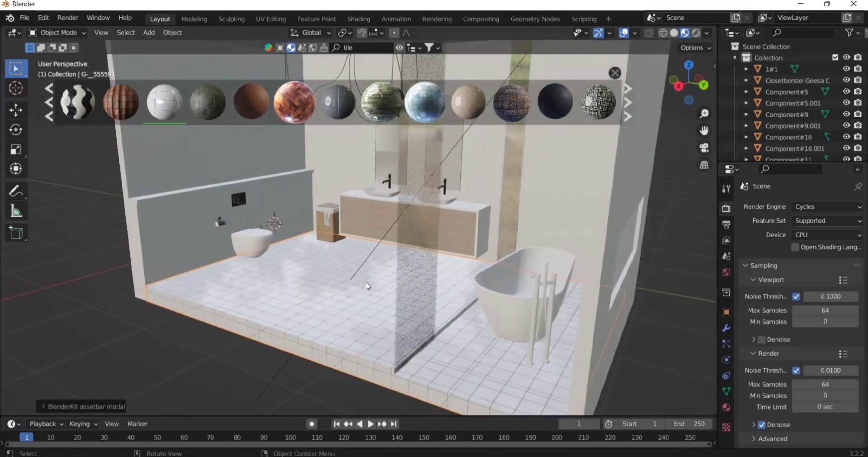
pyautogui.click(614, 74)
pyautogui.scroll(3, 246, 361)
pyautogui.moveTo(551, 303); pyautogui.dragTo(411, 270, button='middle')
pyautogui.scroll(3, 540, 284)
pyautogui.scroll(-5, 539, 281)
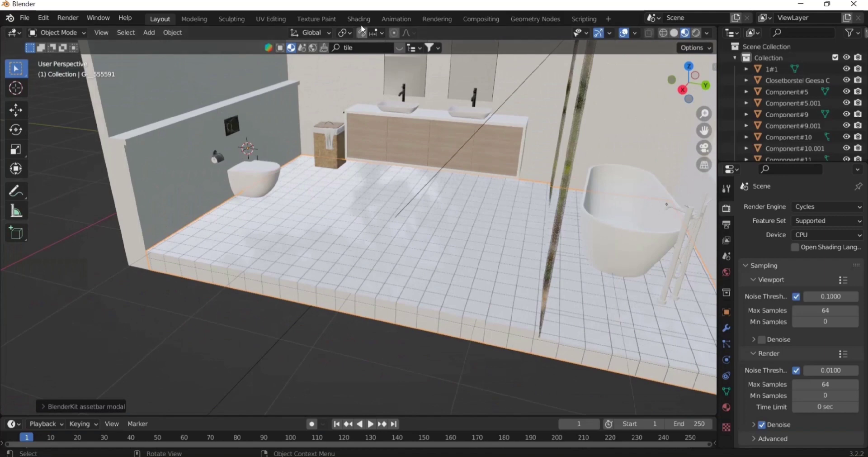
# - Open the UV Editing workspace, select the whole floor mesh and try a standard Unwrap on it
pyautogui.click(271, 19)
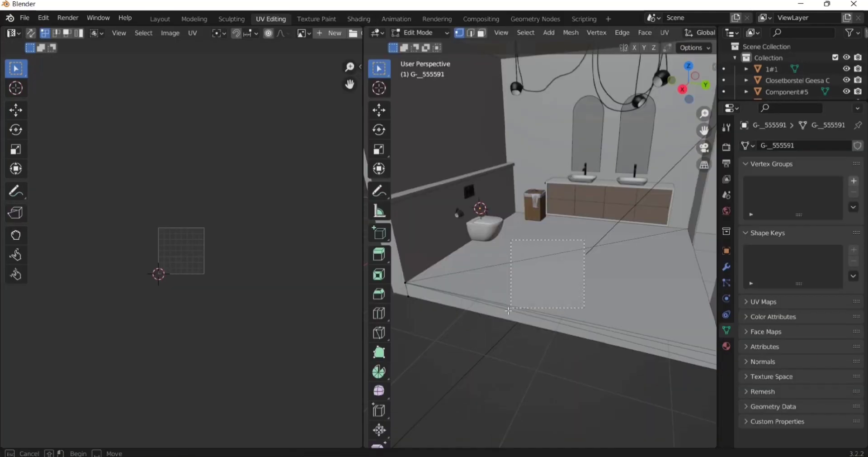
pyautogui.press('a')
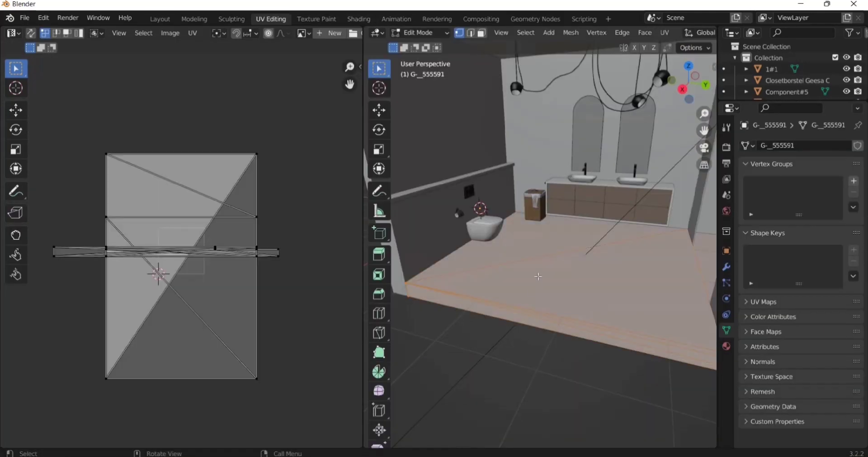
pyautogui.press('u')
pyautogui.click(539, 276)
pyautogui.rightClick(168, 260)
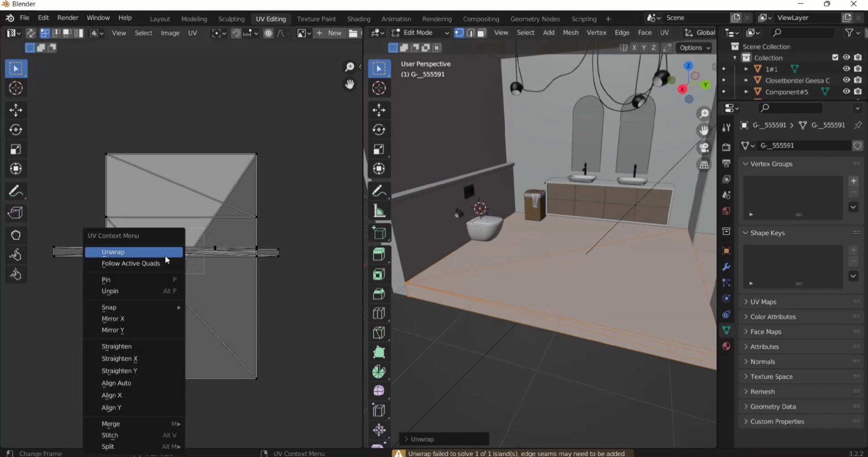
pyautogui.click(168, 252)
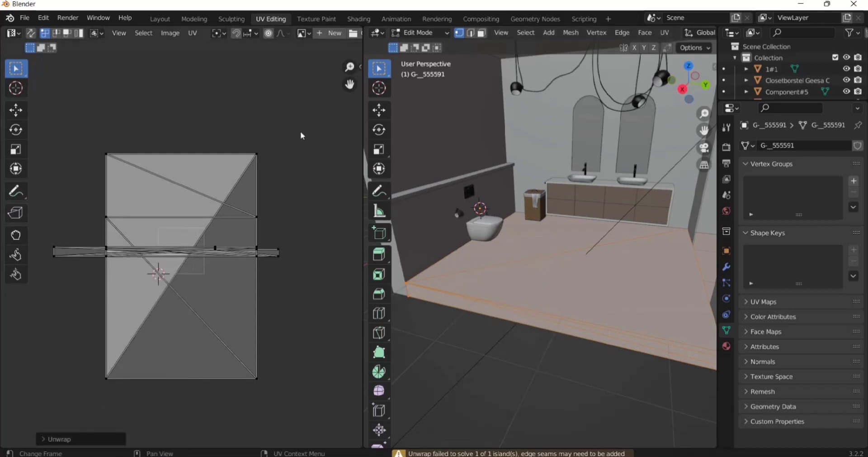
# - Apply Smart UV Project to all of the floor's UVs with an Angle Limit of 90°
pyautogui.moveTo(303, 136); pyautogui.dragTo(52, 408)
pyautogui.rightClick(148, 275)
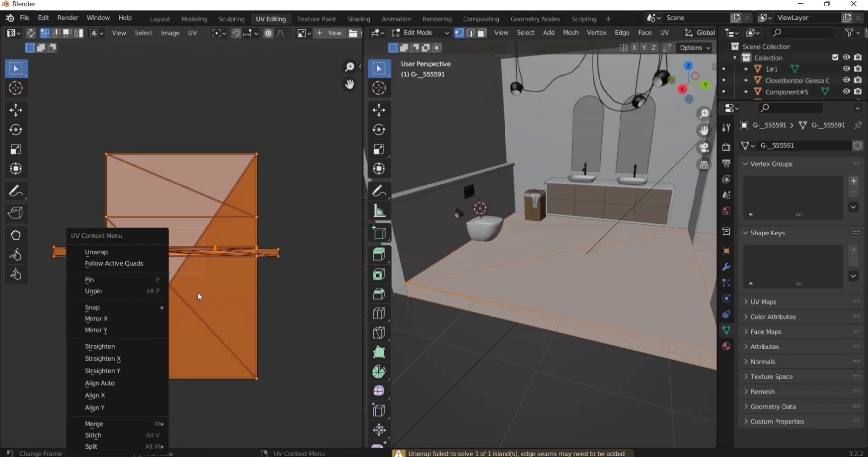
pyautogui.press('u')
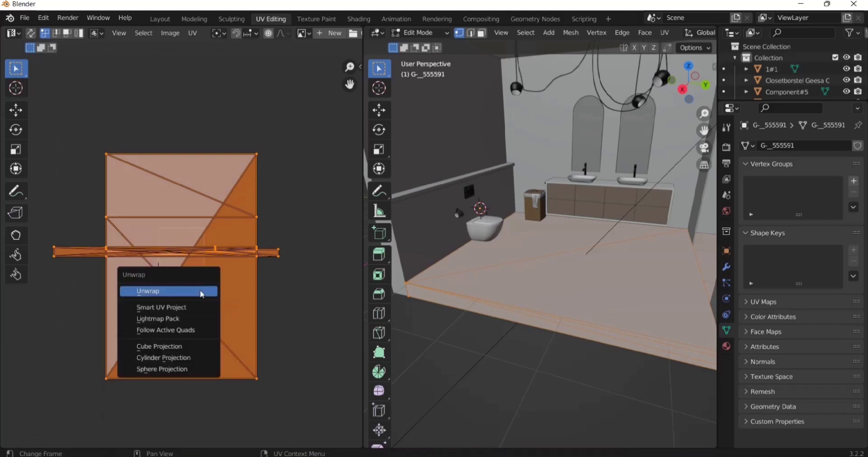
pyautogui.click(202, 309)
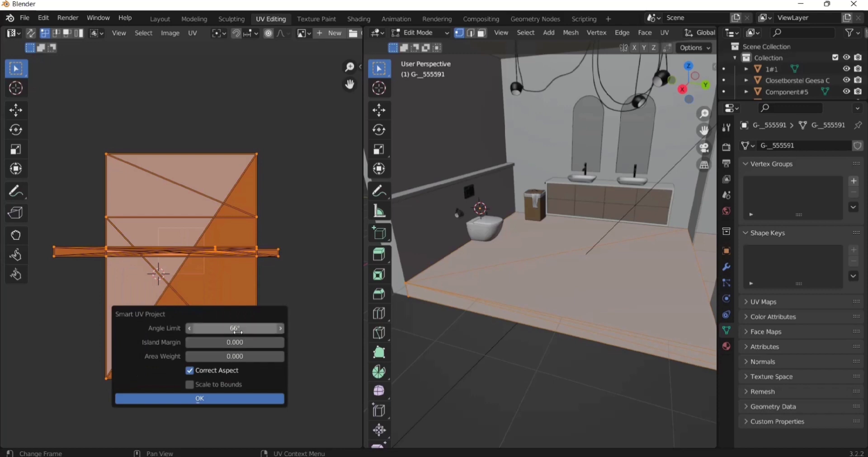
pyautogui.click(224, 329)
pyautogui.write('90')
pyautogui.press('Return')
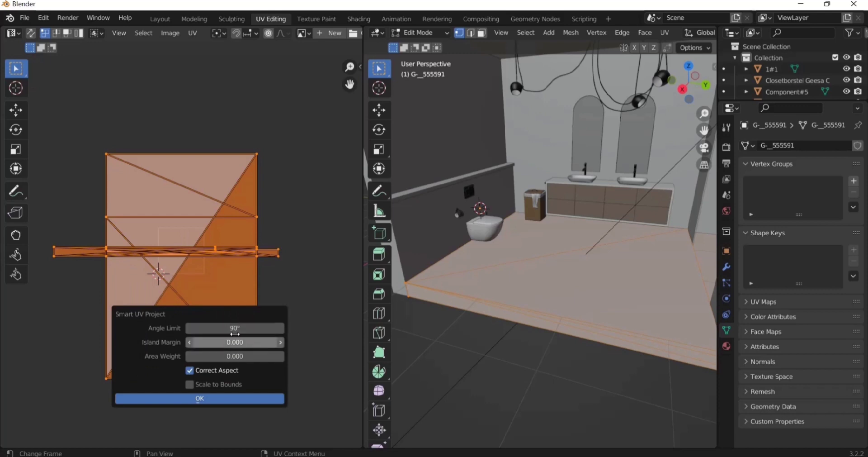
pyautogui.click(236, 398)
pyautogui.press('Home')
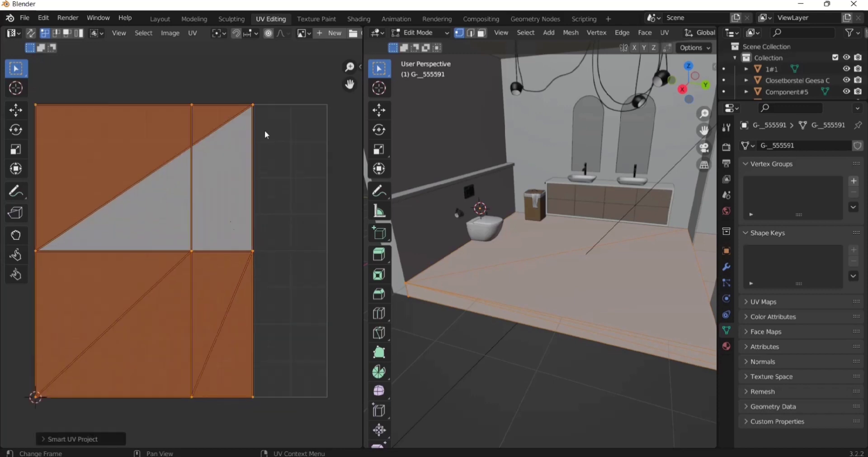
# - Open the Shading workspace with the floor in view, close the file and image areas, and enlarge the node editor
pyautogui.click(162, 20)
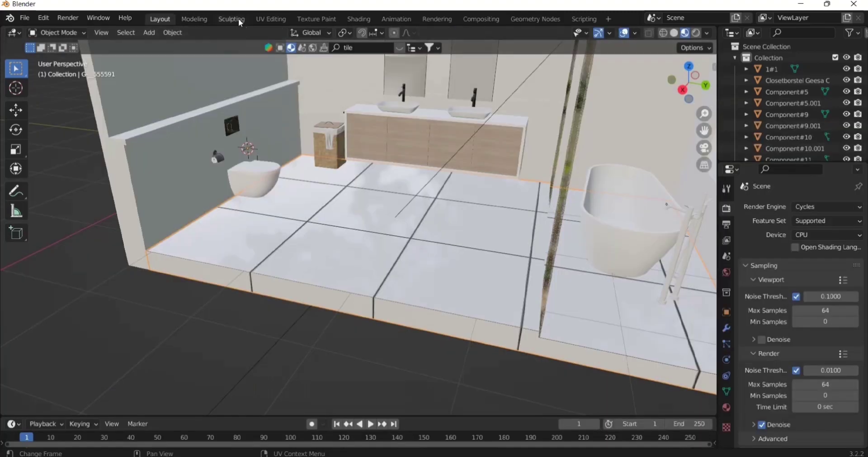
pyautogui.click(370, 18)
pyautogui.scroll(2, 483, 194)
pyautogui.moveTo(483, 193); pyautogui.dragTo(602, 121, button='middle')
pyautogui.moveTo(703, 132); pyautogui.dragTo(682, 11)
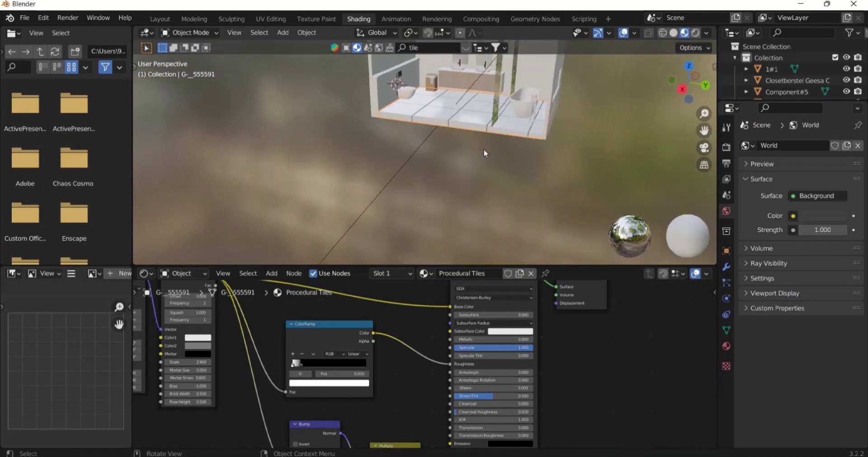
pyautogui.scroll(3, 484, 148)
pyautogui.moveTo(704, 131); pyautogui.dragTo(651, 216)
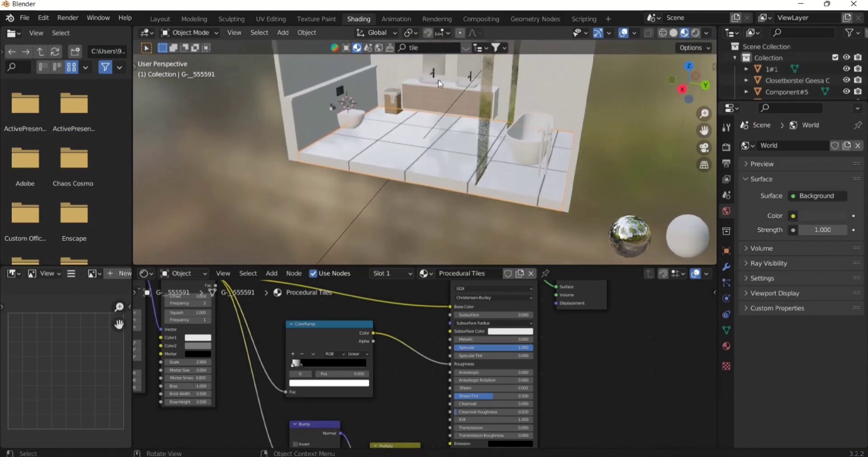
pyautogui.scroll(2, 413, 155)
pyautogui.moveTo(135, 268); pyautogui.dragTo(111, 272)
pyautogui.moveTo(135, 29); pyautogui.dragTo(83, 34)
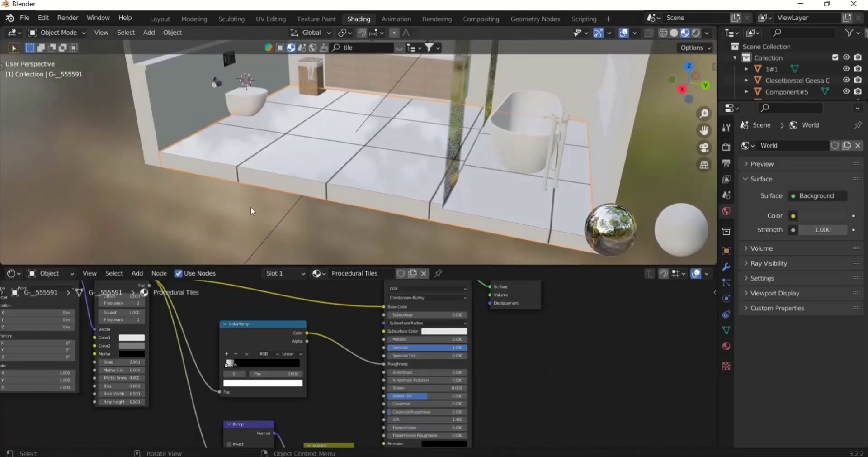
pyautogui.scroll(-1, 253, 208)
pyautogui.moveTo(340, 265); pyautogui.dragTo(340, 188)
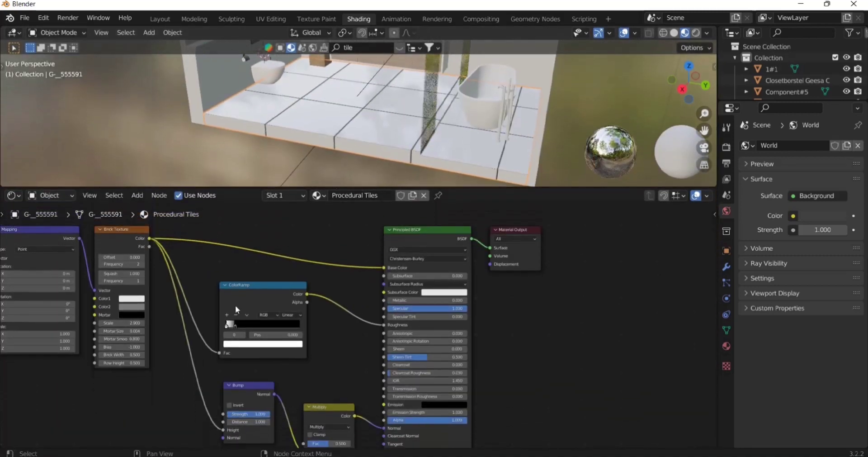
# - Try Scale values of 1 and 5 on the Brick Texture node of the Procedural Tiles material
pyautogui.moveTo(212, 303); pyautogui.dragTo(377, 281, button='middle')
pyautogui.scroll(1, 306, 310)
pyautogui.scroll(2, 307, 311)
pyautogui.moveTo(307, 310); pyautogui.dragTo(392, 334, button='middle')
pyautogui.scroll(-5, 470, 337)
pyautogui.scroll(5, 363, 332)
pyautogui.scroll(2, 373, 349)
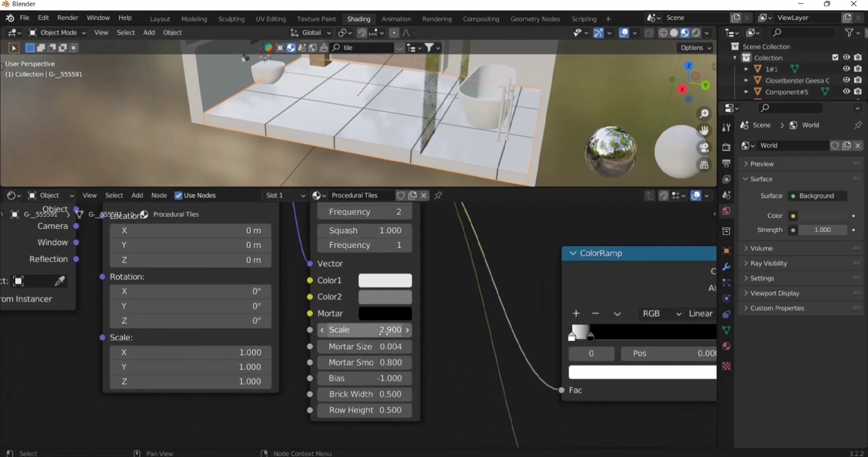
pyautogui.click(384, 333)
pyautogui.write('1')
pyautogui.press('Return')
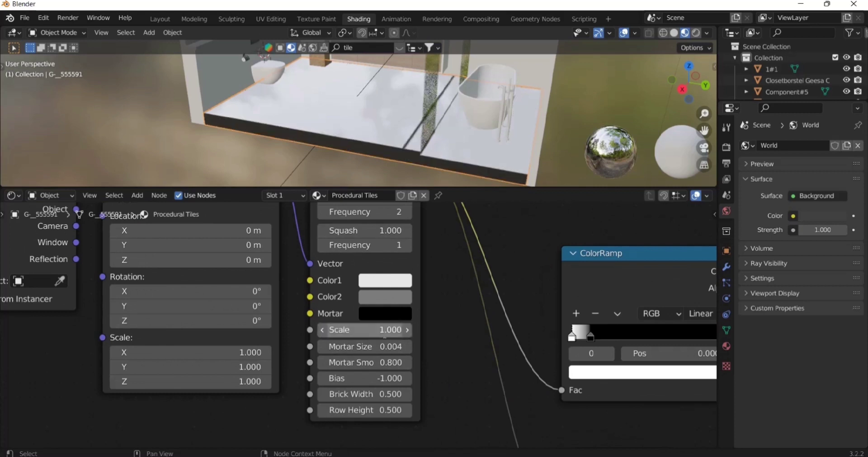
pyautogui.click(384, 334)
pyautogui.write('5')
pyautogui.press('Return')
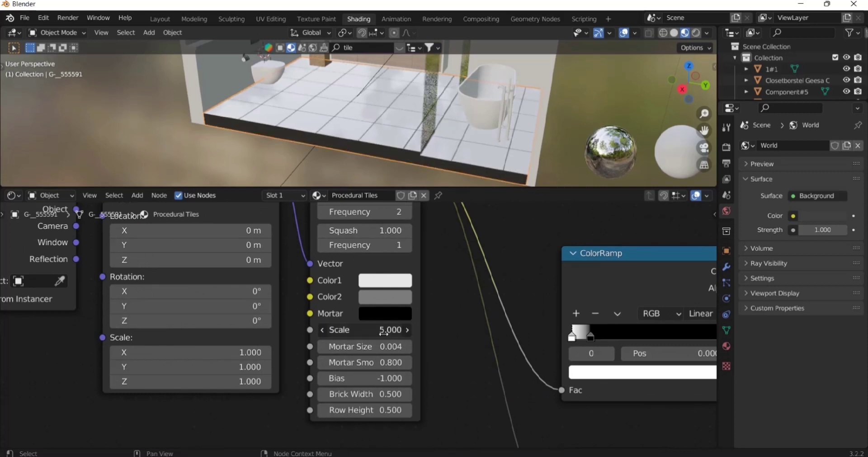
# - Set the Brick Texture node's Scale to 10 for the floor tiles
pyautogui.click(385, 333)
pyautogui.write('10')
pyautogui.press('Return')
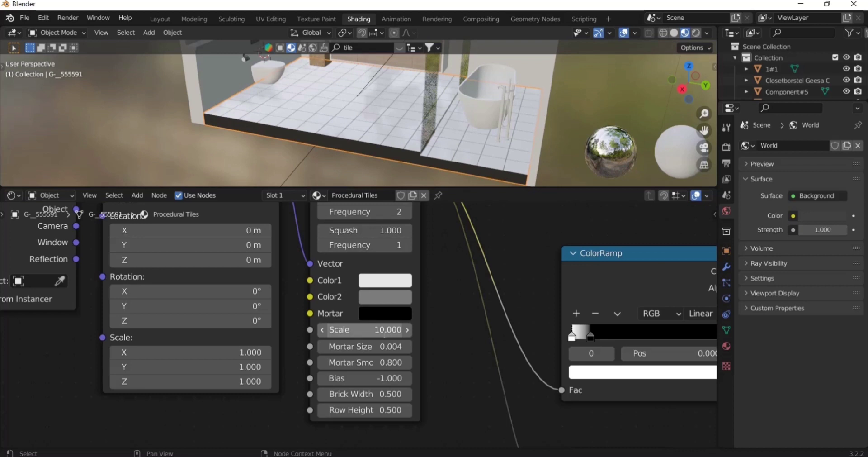
# - Try a Scale of 15 on the Brick Texture node and settle on 12 for the floor tiles
pyautogui.click(385, 334)
pyautogui.write('15')
pyautogui.press('Return')
pyautogui.click(383, 332)
pyautogui.write('12')
pyautogui.press('Return')
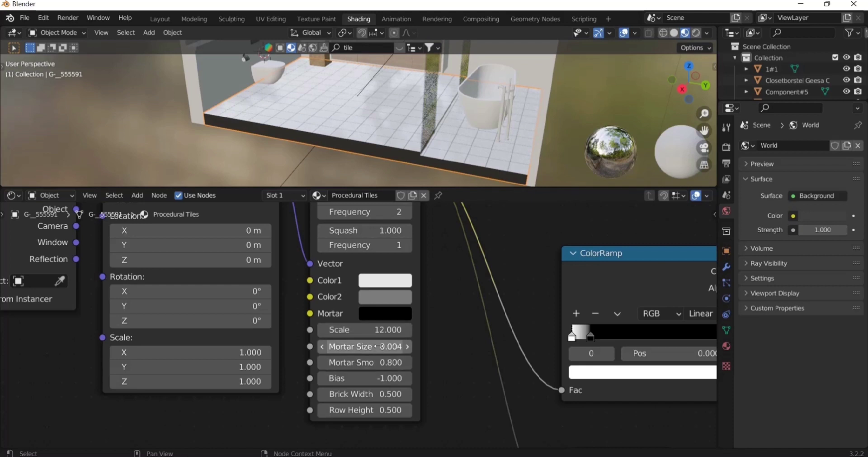
# - Set the Brick Texture node's Mortar Size to 0.003
pyautogui.click(378, 346)
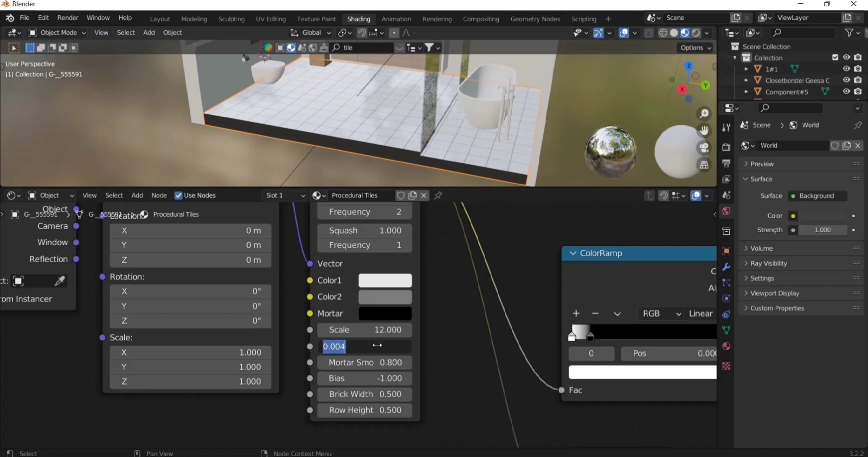
pyautogui.write('0')
pyautogui.press('Return')
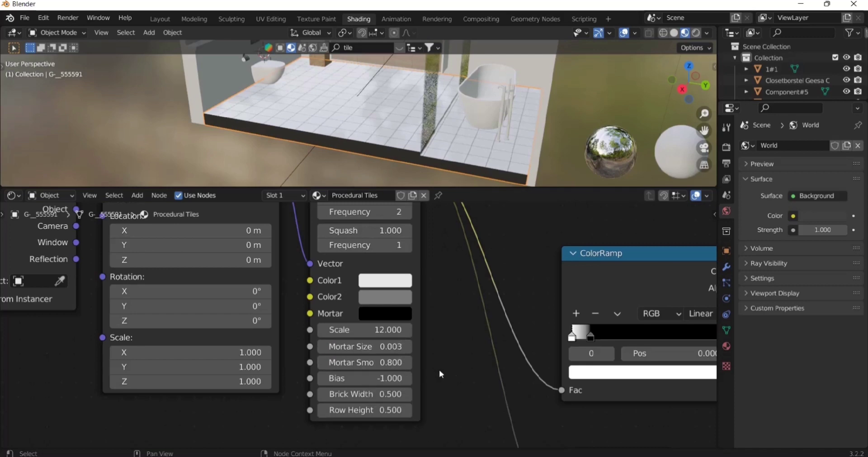
pyautogui.scroll(-3, 458, 370)
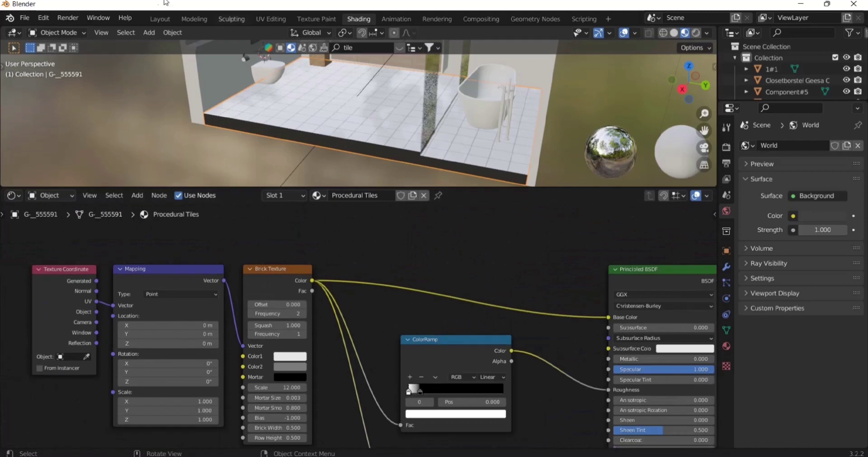
# - Return to the Layout workspace and examine the tiled floor up close and from the open side of the bathroom
pyautogui.click(164, 20)
pyautogui.scroll(8, 412, 209)
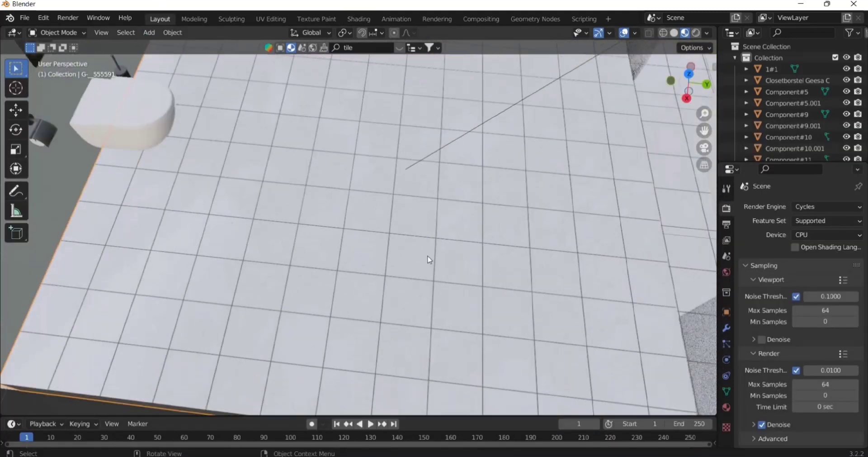
pyautogui.moveTo(419, 241); pyautogui.dragTo(455, 182, button='middle')
pyautogui.moveTo(396, 211); pyautogui.dragTo(420, 187, button='middle')
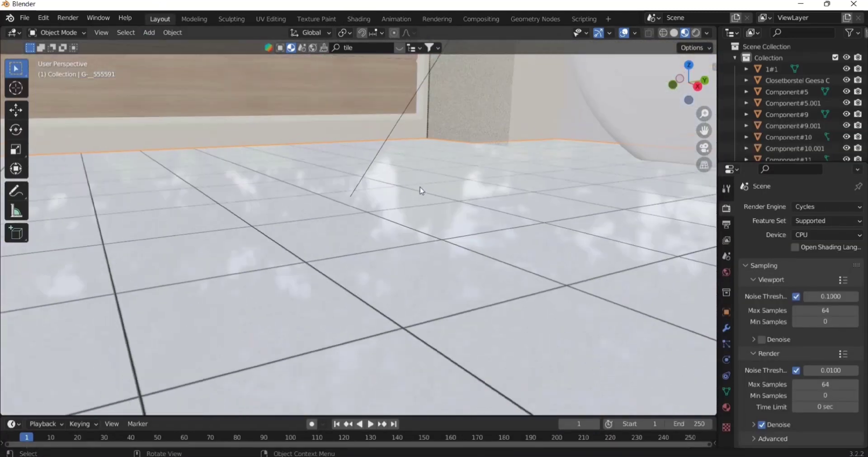
pyautogui.moveTo(360, 238)
pyautogui.mouseDown(button='middle')
pyautogui.moveTo(376, 215)
pyautogui.moveTo(398, 228)
pyautogui.moveTo(356, 246)
pyautogui.mouseUp(button='middle')
pyautogui.scroll(-8, 357, 246)
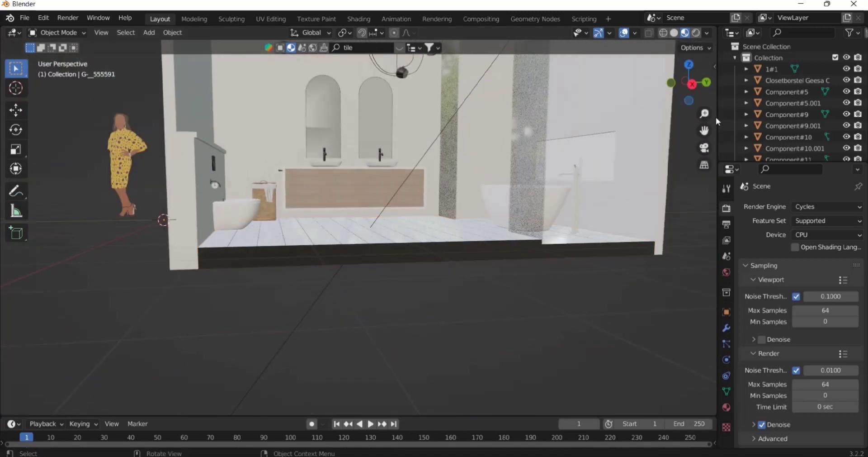
pyautogui.scroll(6, 518, 209)
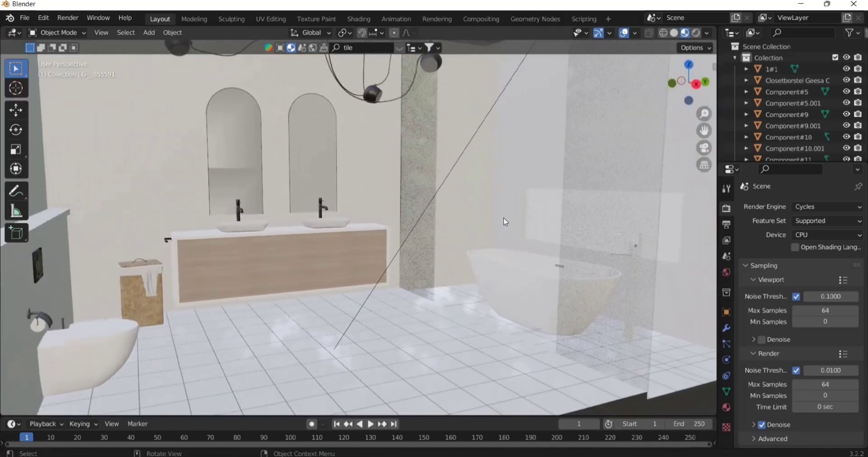
# - Preview the bathroom in Rendered shading to check how sunlight falls on the tiles and fixtures
pyautogui.click(696, 32)
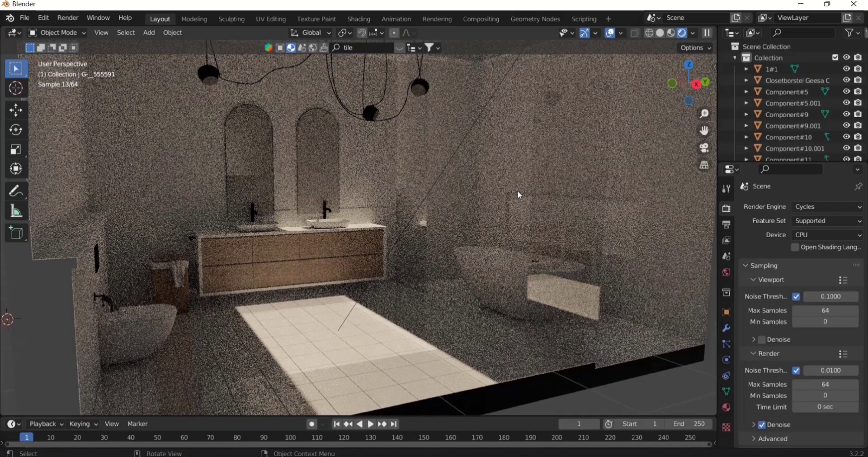
pyautogui.scroll(-10, 518, 192)
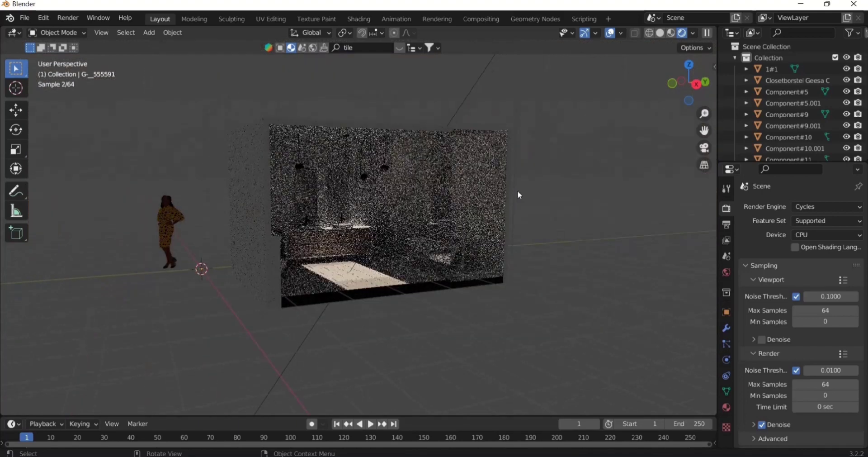
pyautogui.scroll(5, 518, 190)
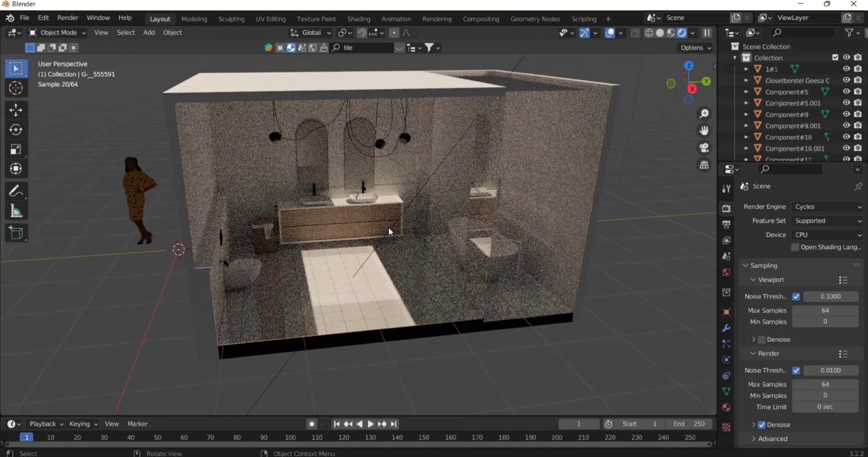
pyautogui.scroll(2, 391, 232)
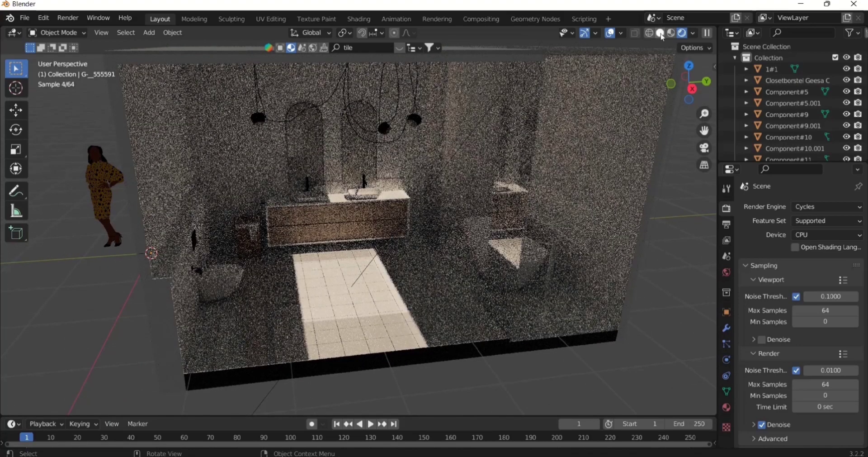
# - Switch to Solid shading and delete the two arched mirrors above the sinks
pyautogui.click(661, 33)
pyautogui.scroll(5, 402, 226)
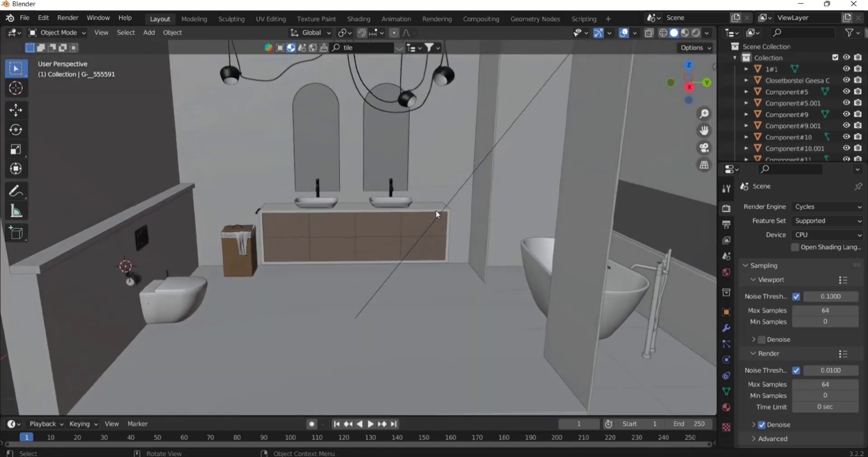
pyautogui.scroll(-6, 438, 214)
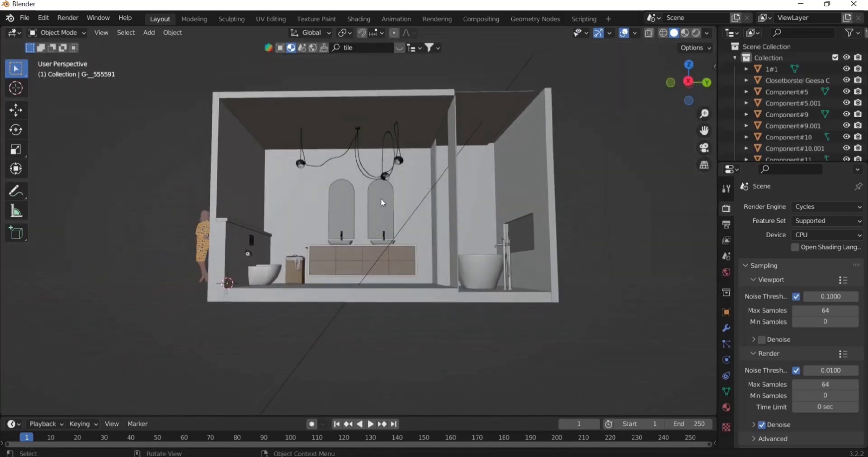
pyautogui.click(383, 203)
pyautogui.scroll(3, 383, 203)
pyautogui.keyDown('shift'); pyautogui.click(339, 193); pyautogui.keyUp('shift')
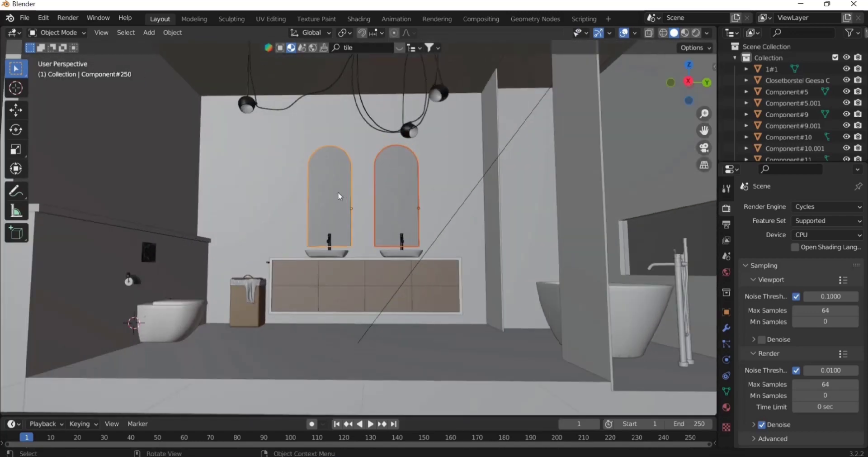
pyautogui.press('Delete')
# - Isolate the bathroom's wall object in local view and look at it from the right orthographic view
pyautogui.scroll(-5, 418, 194)
pyautogui.click(180, 303)
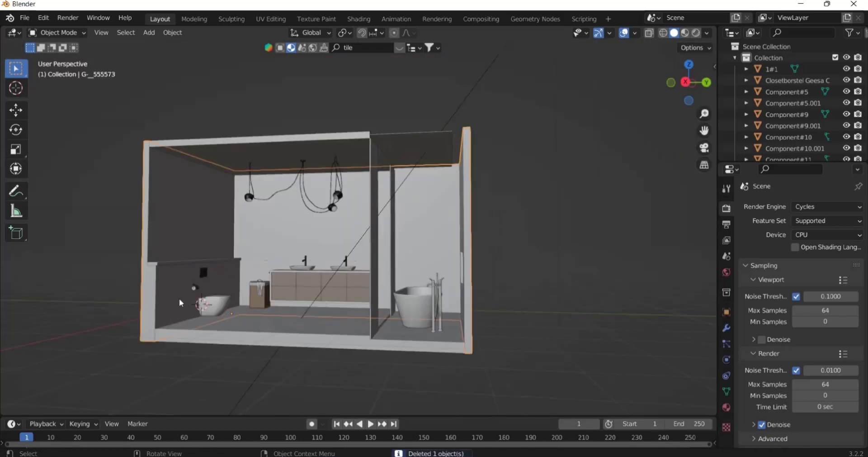
pyautogui.press('KP_Divide')
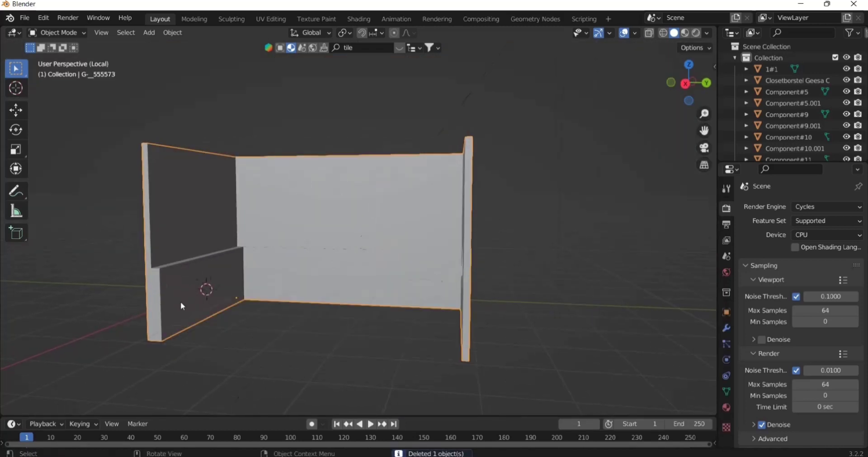
pyautogui.moveTo(182, 305); pyautogui.dragTo(275, 288, button='middle')
pyautogui.press('KP_3')
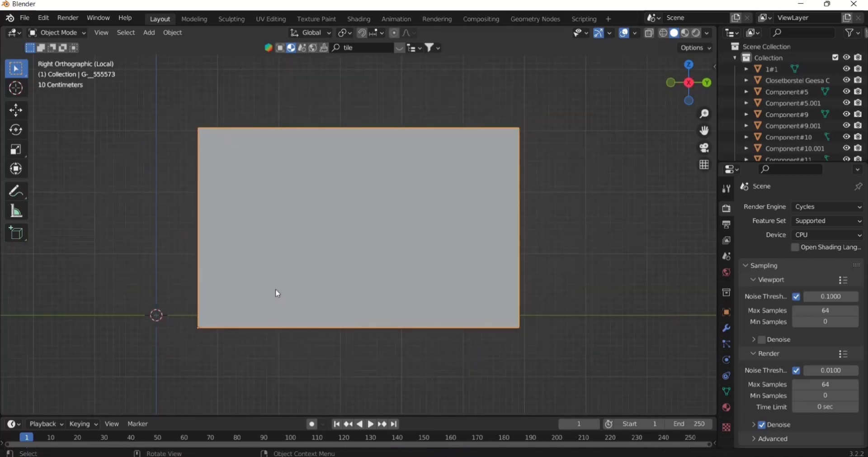
# - Add a mesh plane and lower it about 0.18 m along Z to the base of the walls
pyautogui.hotkey('shift', 'a')
pyautogui.moveTo(265, 230)
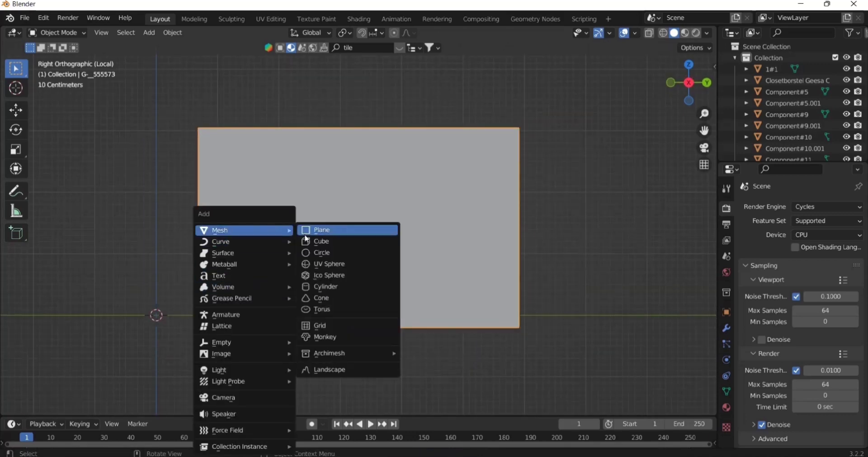
pyautogui.click(322, 235)
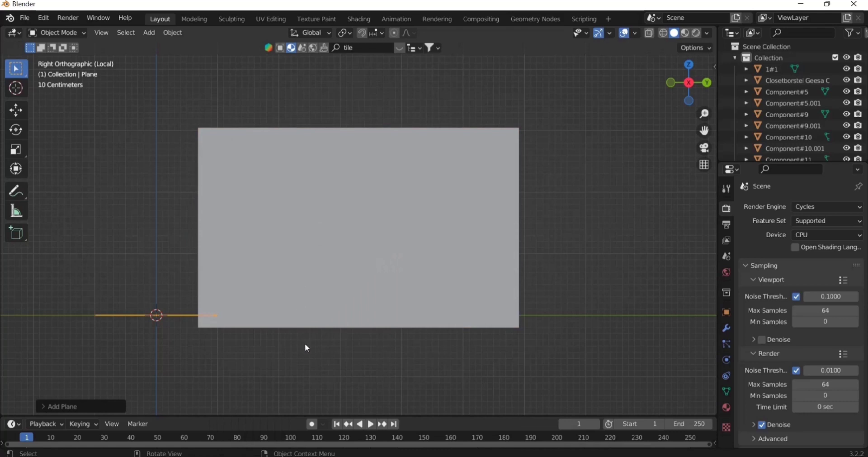
pyautogui.press('g')
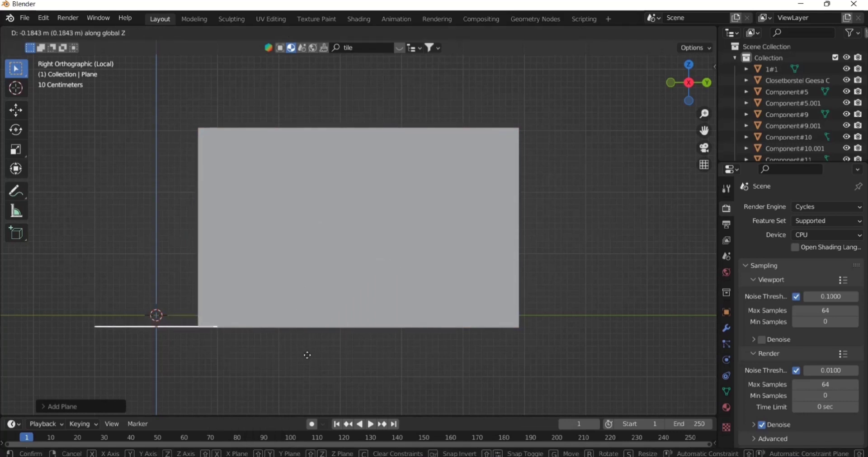
pyautogui.click(307, 352)
# - Rotate the new plane 90° about the Y axis so it stands upright
pyautogui.moveTo(311, 352); pyautogui.dragTo(337, 329, button='middle')
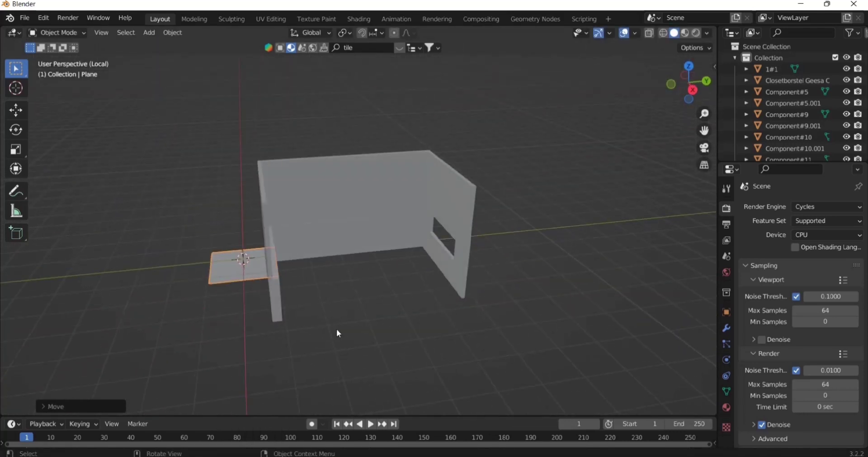
pyautogui.write('ry90')
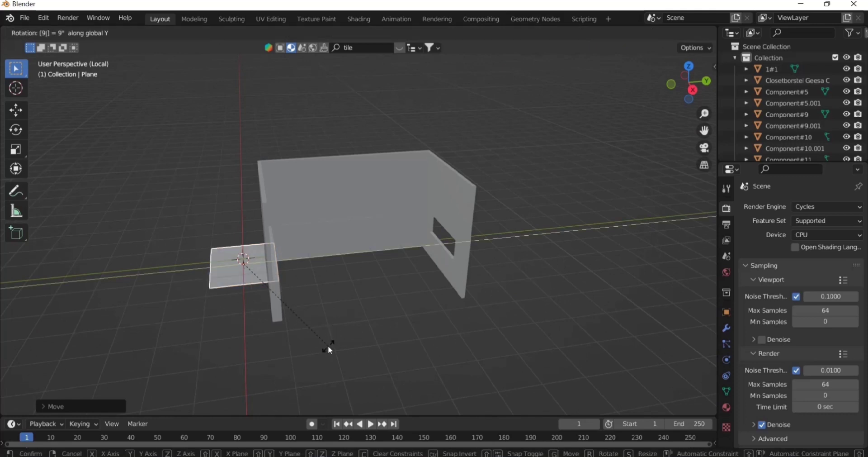
pyautogui.press('Return')
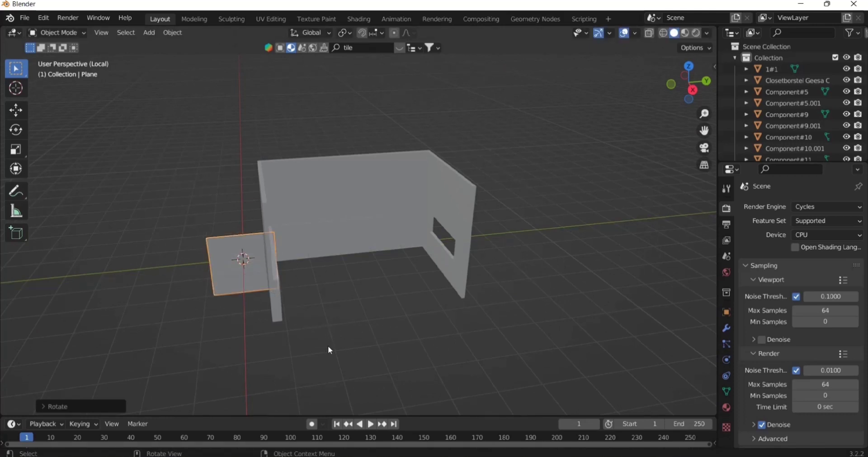
# - Raise the upright plane about 1 m along Z so its lower edge lines up with the base of the walls
pyautogui.press('KP_3')
pyautogui.press('g')
pyautogui.press('z')
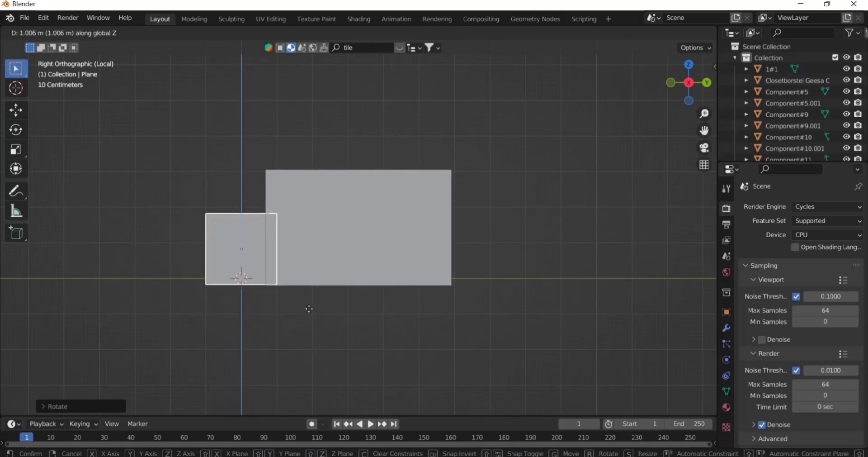
pyautogui.click(308, 307)
pyautogui.scroll(4, 308, 305)
pyautogui.press('g')
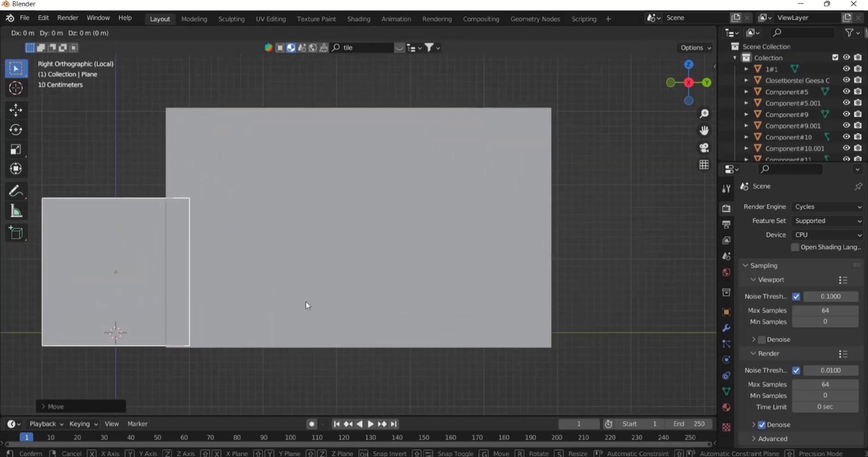
pyautogui.press('z')
pyautogui.click(311, 311)
# - Move the plane about 2.75 m along Y and about 1.7 m along X into the space between the walls
pyautogui.moveTo(311, 311); pyautogui.dragTo(300, 332, button='middle')
pyautogui.press('g')
pyautogui.press('y')
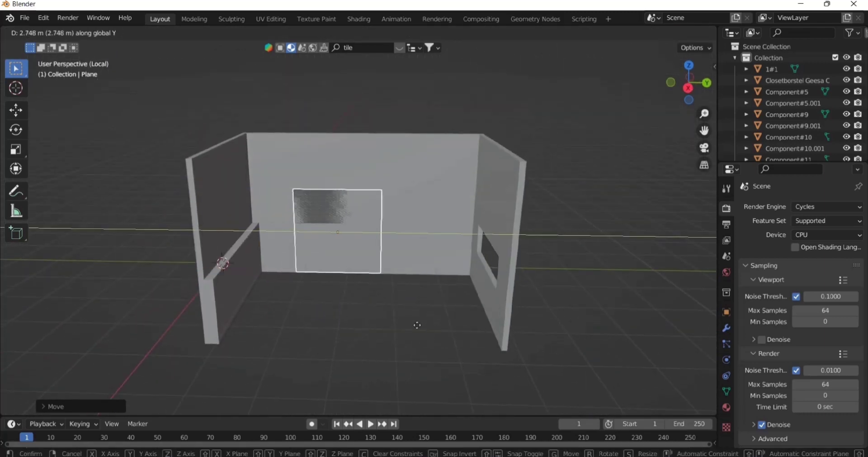
pyautogui.click(415, 325)
pyautogui.press('g')
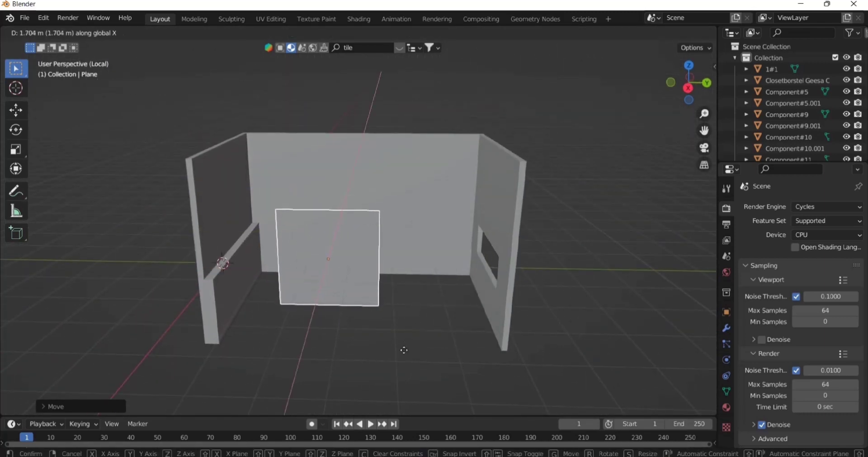
pyautogui.click(401, 350)
# - Rotate the plane 90° about the Z axis in top view so it runs parallel to the side walls
pyautogui.moveTo(402, 351); pyautogui.dragTo(369, 352, button='middle')
pyautogui.press('KP_7')
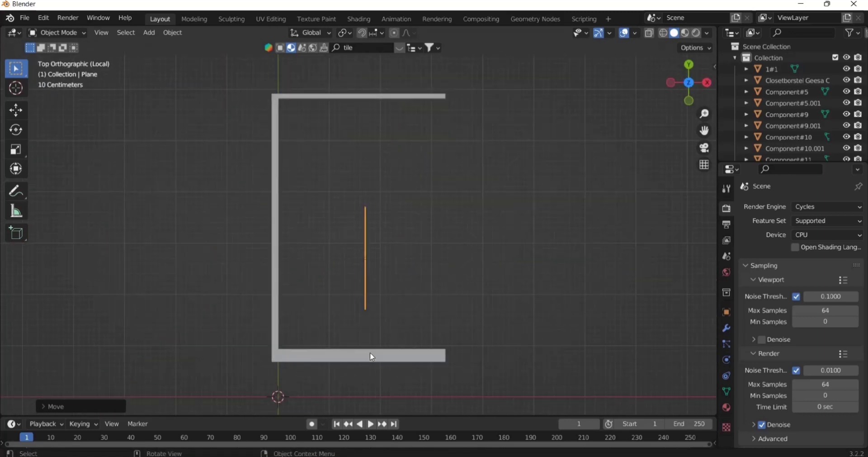
pyautogui.press('r')
pyautogui.write('z')
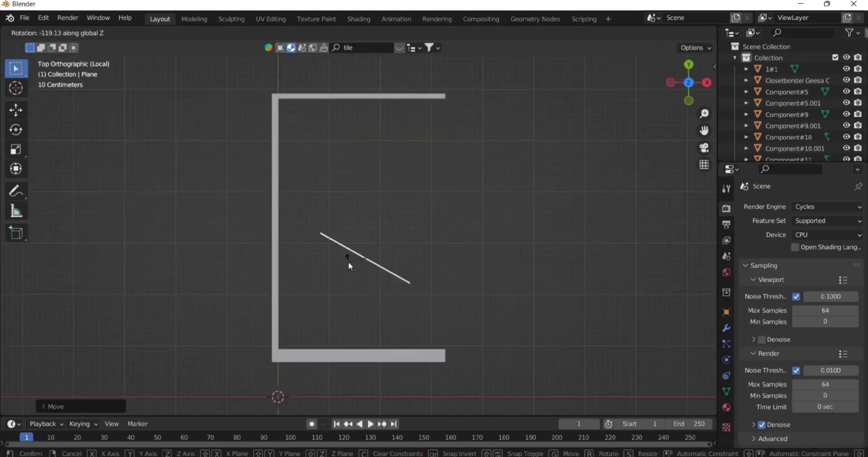
pyautogui.write('90')
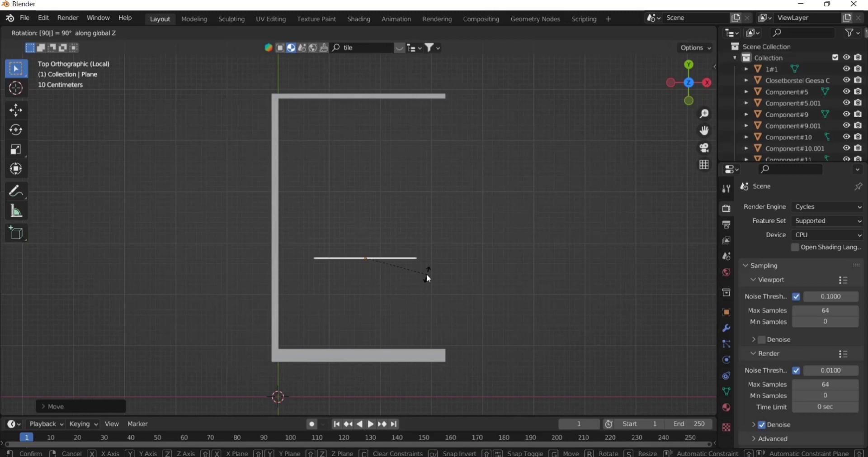
pyautogui.press('Return')
# - Reposition the upright plane within the isolated bathroom walls
pyautogui.moveTo(411, 275); pyautogui.dragTo(284, 281, button='middle')
pyautogui.press('g')
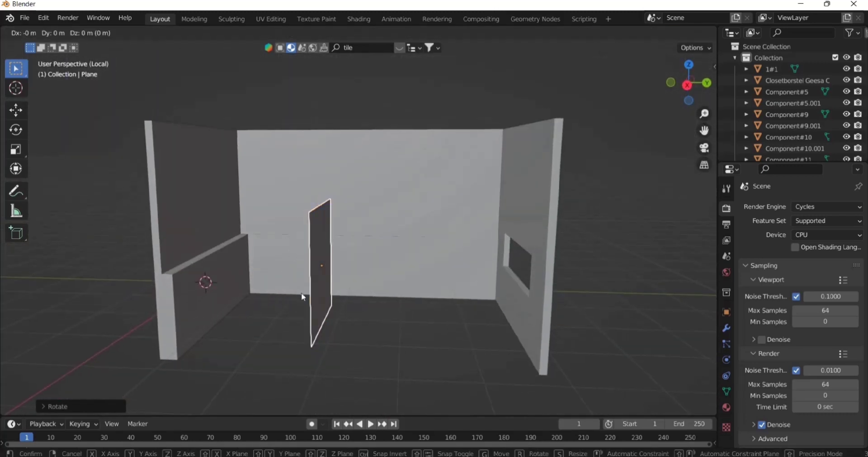
# - Move the upright plane along the Y axis until it lies against the inner face of the low wall
pyautogui.press('y')
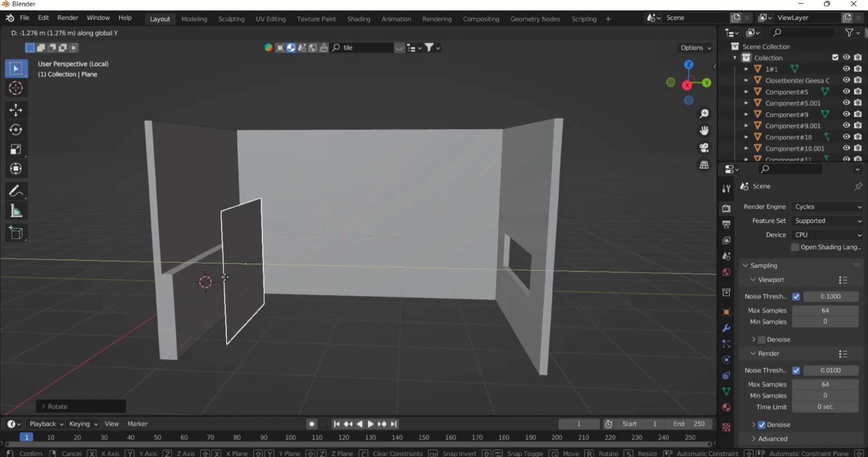
pyautogui.click(225, 276)
pyautogui.moveTo(225, 277); pyautogui.dragTo(306, 210, button='middle')
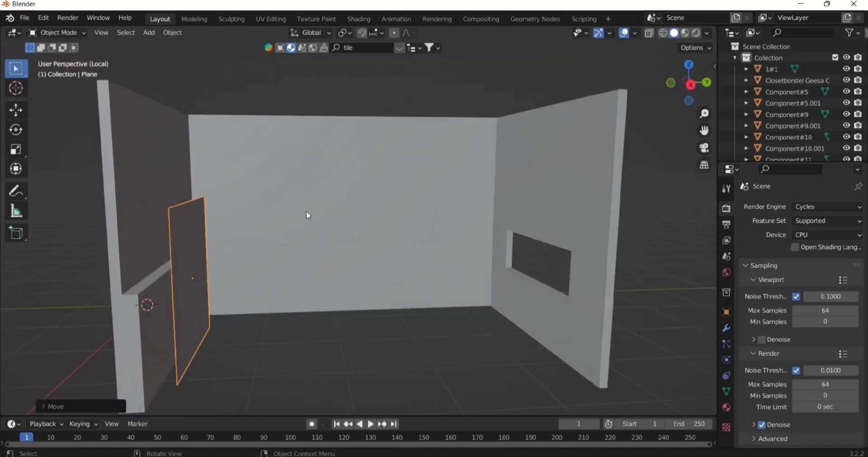
pyautogui.press('KP_7')
pyautogui.keyDown('shift'); pyautogui.moveTo(330, 396); pyautogui.dragTo(288, 295, button='middle'); pyautogui.keyUp('shift')
pyautogui.scroll(3, 288, 295)
pyautogui.moveTo(704, 130); pyautogui.dragTo(705, 71)
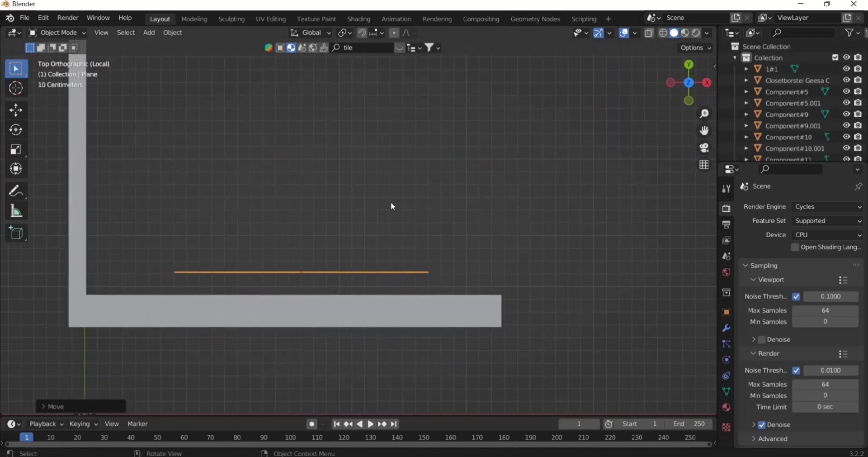
pyautogui.press('g')
pyautogui.press('y')
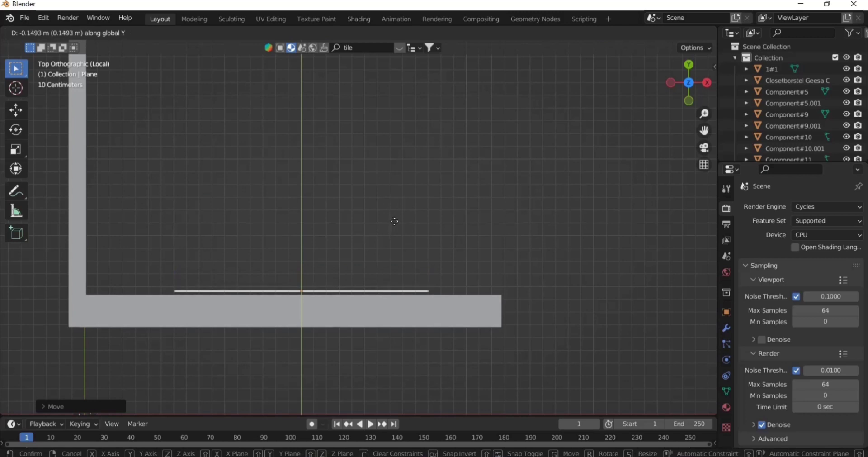
pyautogui.click(395, 224)
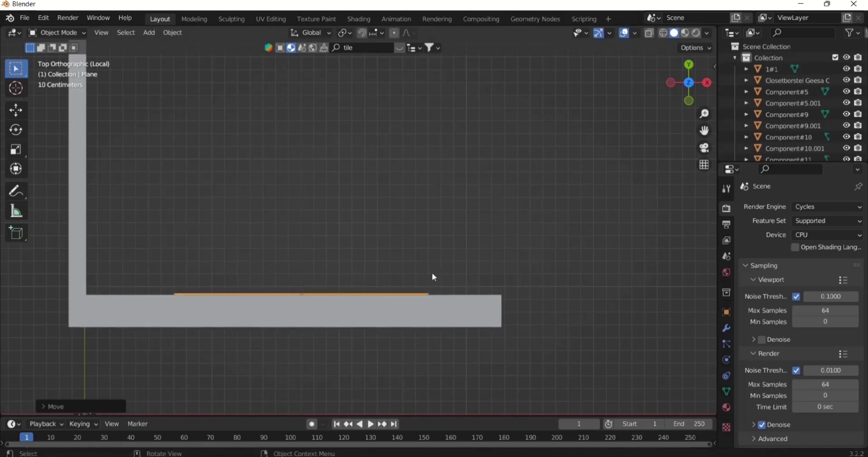
# - Stretch the plane along X by a factor of about 1.59 and shift it about 0.08 m toward the wall corner
pyautogui.press('s')
pyautogui.press('y')
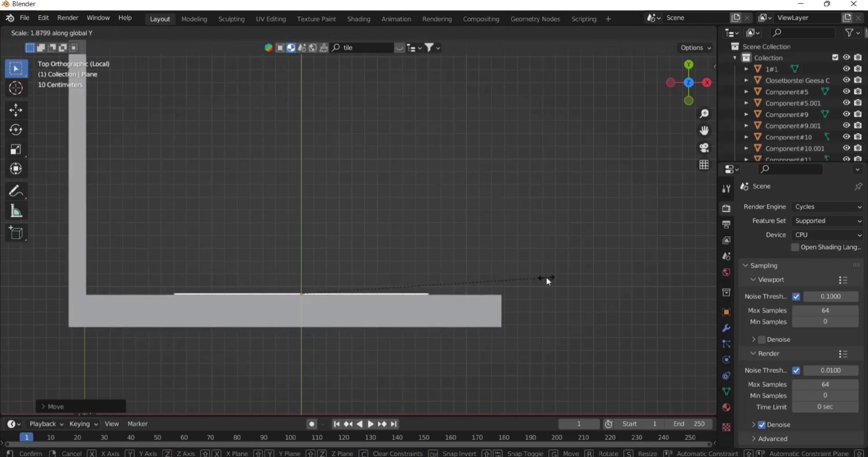
pyautogui.press('x')
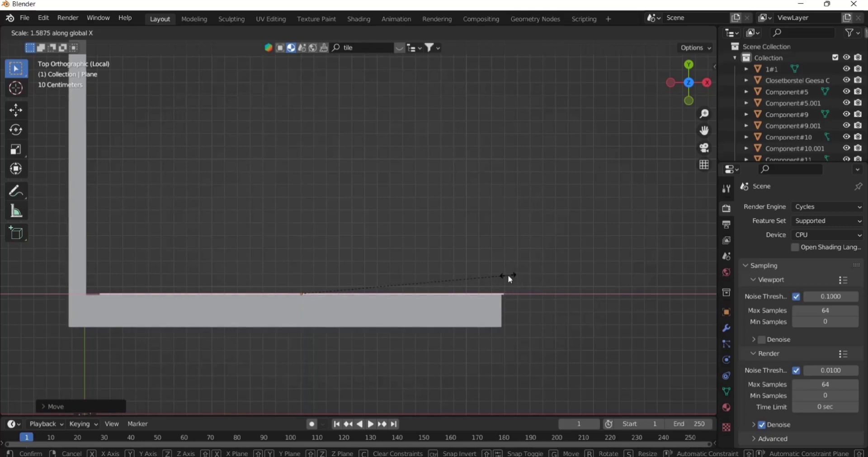
pyautogui.click(509, 278)
pyautogui.press('g')
pyautogui.press('x')
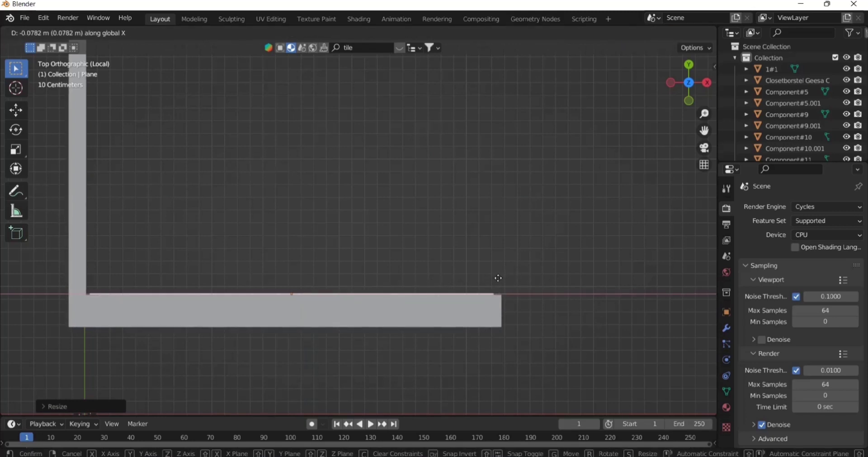
pyautogui.click(497, 279)
# - Fine-tune the plane's X scale and X position so that it spans exactly the low wall's length
pyautogui.press('s')
pyautogui.press('x')
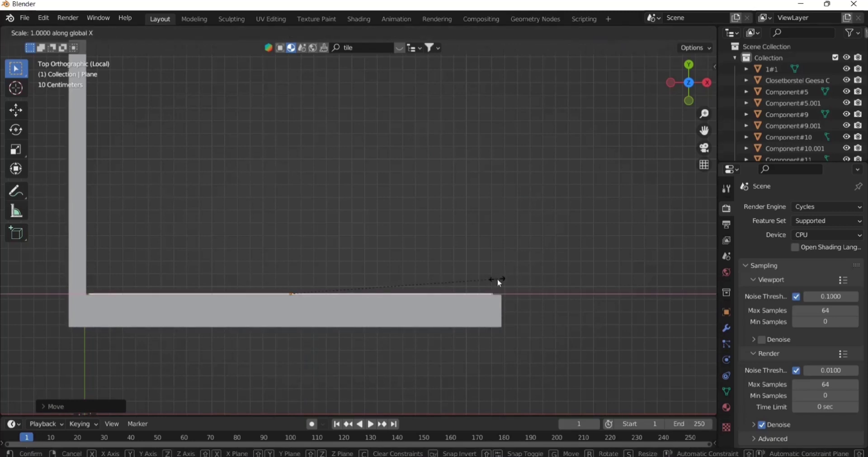
pyautogui.click(505, 277)
pyautogui.press('g')
pyautogui.press('x')
pyautogui.click(512, 277)
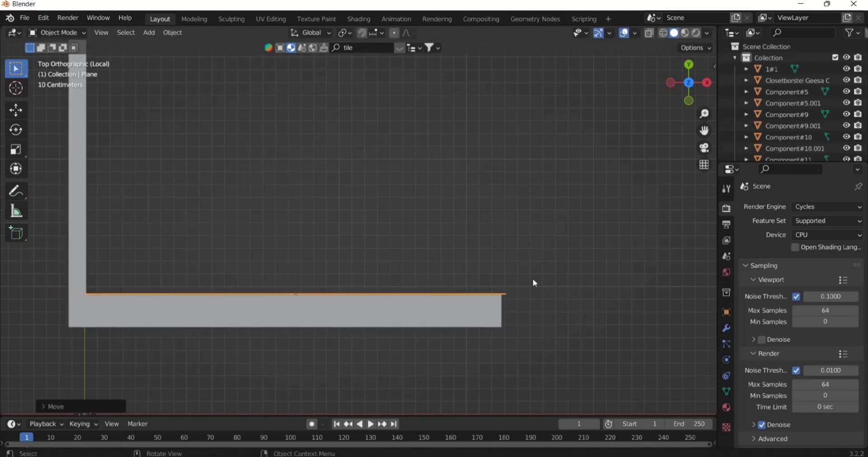
pyautogui.press('s')
pyautogui.press('x')
pyautogui.click(528, 280)
pyautogui.press('g')
pyautogui.press('x')
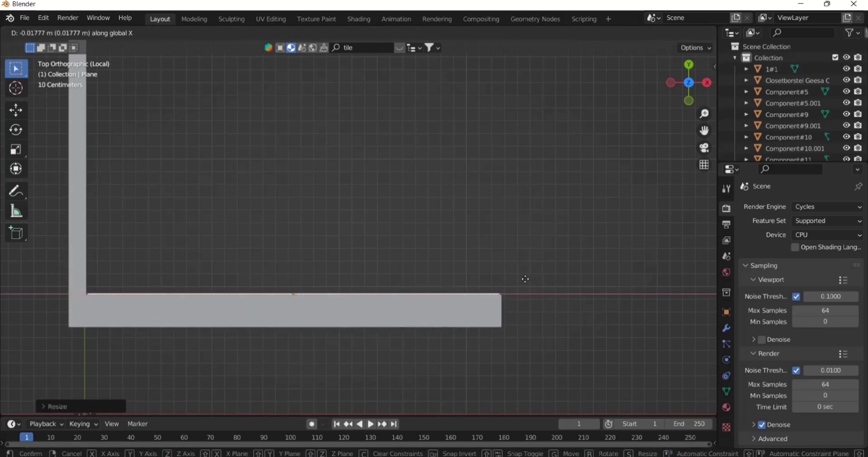
pyautogui.click(526, 278)
# - Reduce the plane's height along Z and lower it about 0.39 m so its lower edge meets the wall base
pyautogui.moveTo(526, 278); pyautogui.dragTo(370, 199, button='middle')
pyautogui.press('s')
pyautogui.press('z')
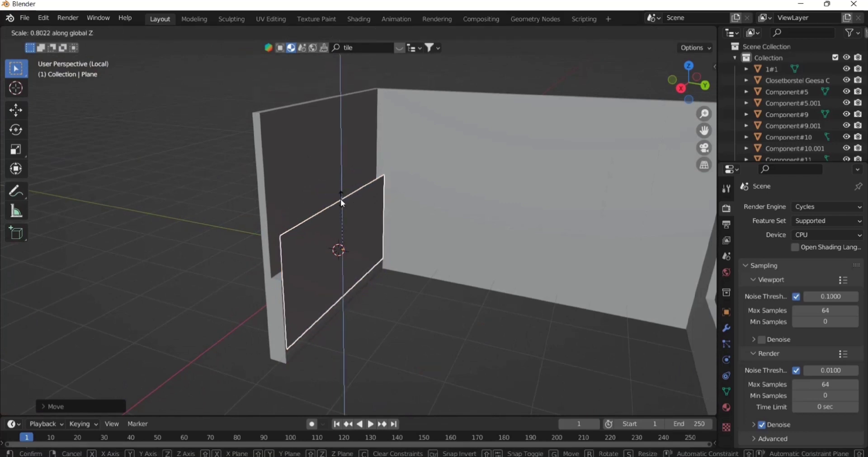
pyautogui.click(370, 224)
pyautogui.moveTo(375, 221); pyautogui.dragTo(393, 207, button='middle')
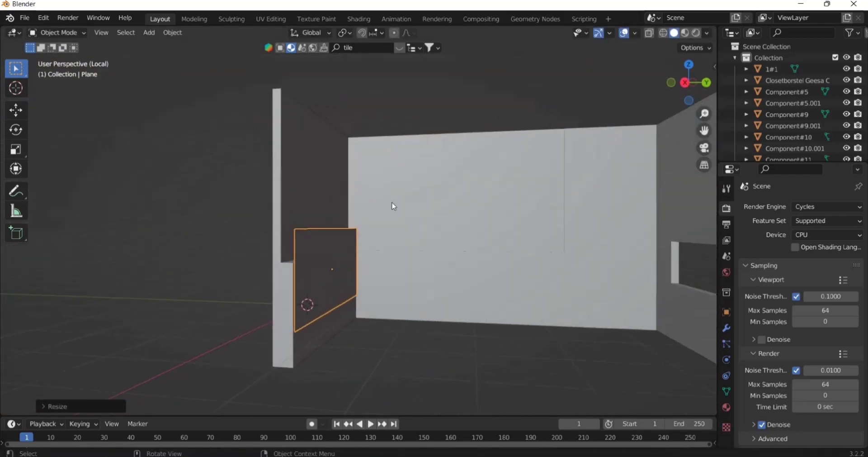
pyautogui.press('g')
pyautogui.press('z')
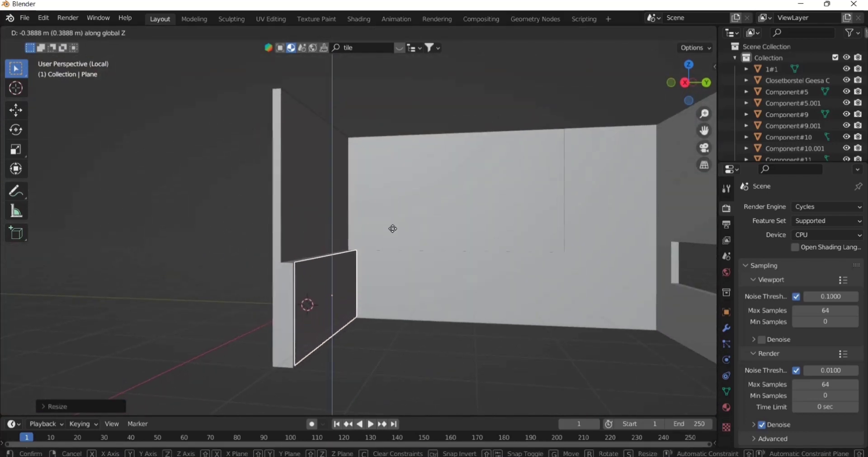
pyautogui.click(393, 229)
# - Scale the plane along Z by a factor of about 1.1 to match the low wall's height
pyautogui.press('KP_3')
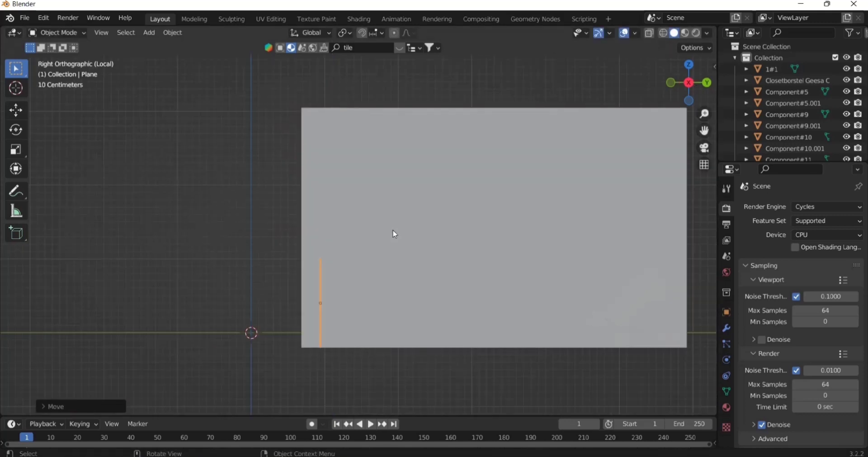
pyautogui.scroll(1, 353, 303)
pyautogui.moveTo(351, 299); pyautogui.dragTo(348, 329, button='middle')
pyautogui.press('s')
pyautogui.press('z')
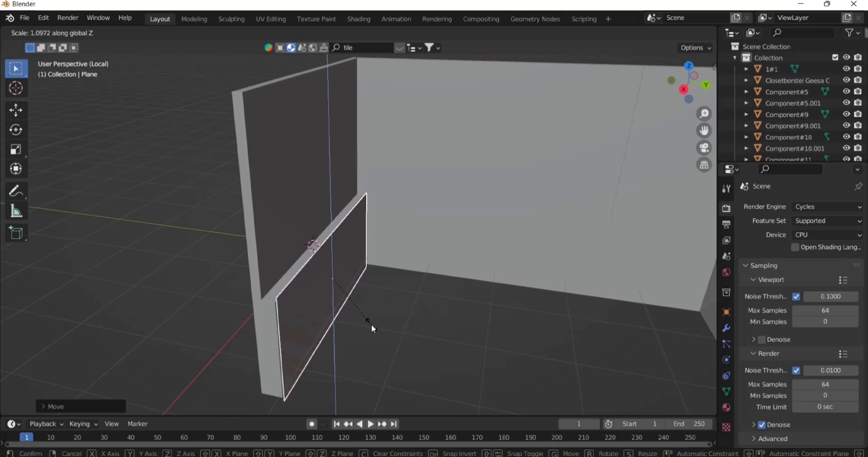
pyautogui.click(373, 322)
pyautogui.moveTo(366, 324); pyautogui.dragTo(351, 284, button='middle')
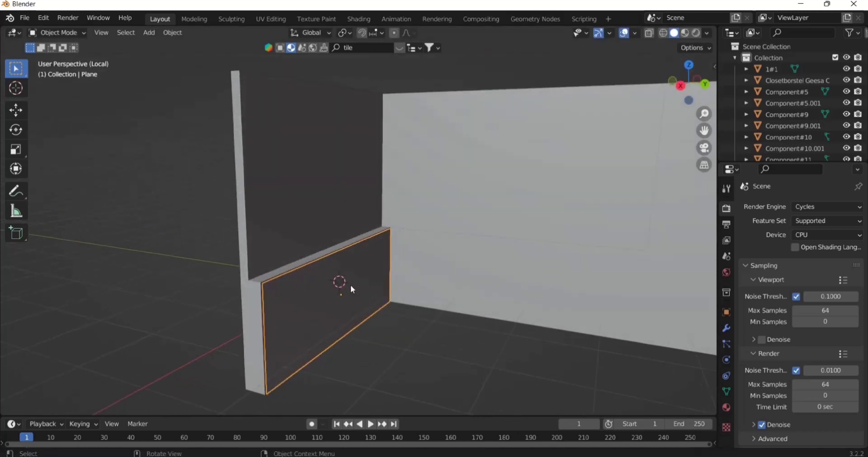
# - Apply BlenderKit's orange terracotta tile material to the plane on the low wall and display it in material preview shading
pyautogui.moveTo(443, 338); pyautogui.dragTo(398, 274, button='middle')
pyautogui.click(400, 322)
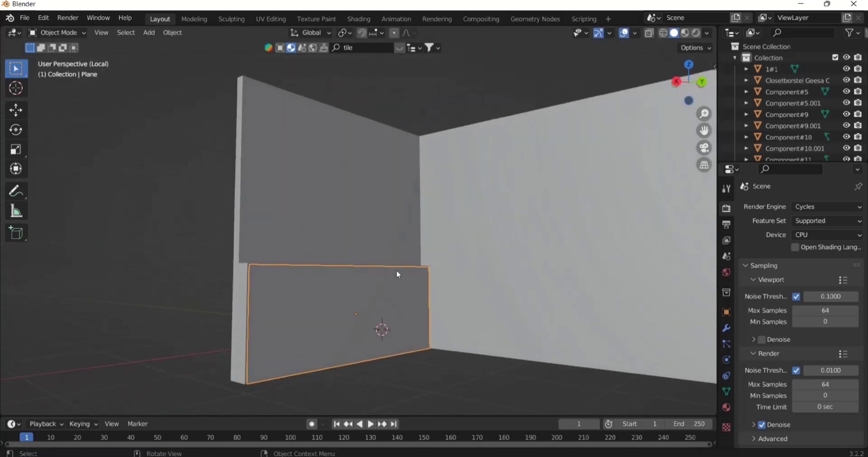
pyautogui.click(400, 48)
pyautogui.moveTo(425, 102); pyautogui.dragTo(338, 291)
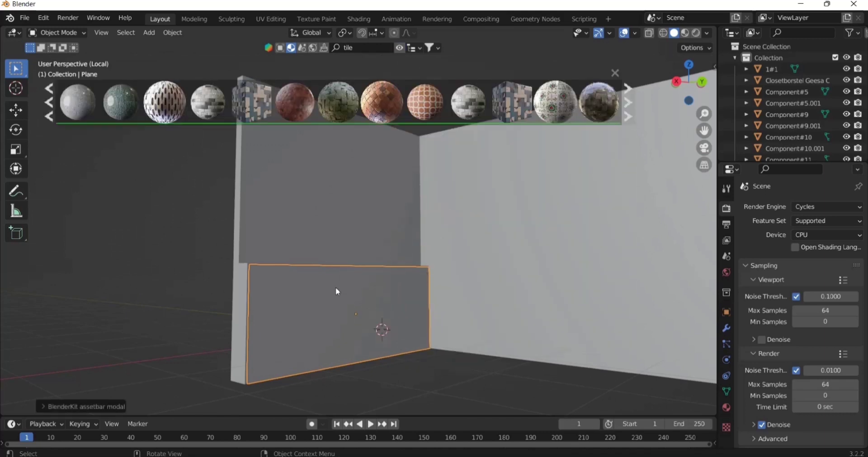
pyautogui.click(686, 33)
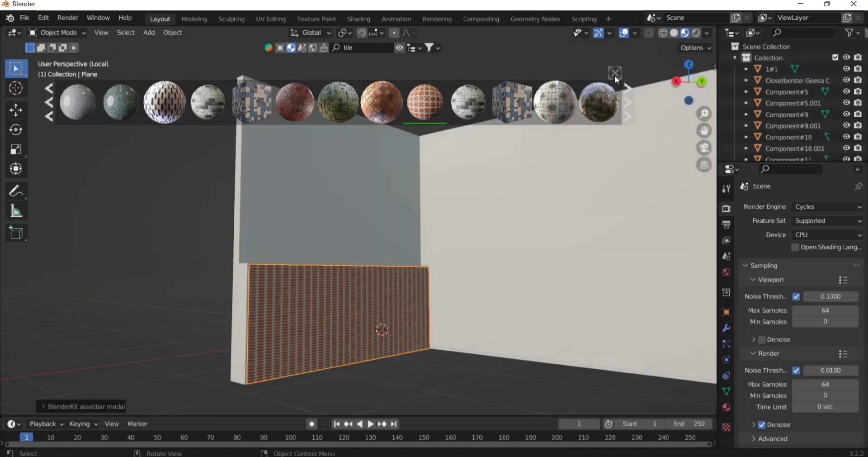
pyautogui.click(615, 72)
# - In the Shading workspace, set the Orange Terracotta Tiles material's Mapping scale to 3 on X, Y and Z
pyautogui.click(359, 19)
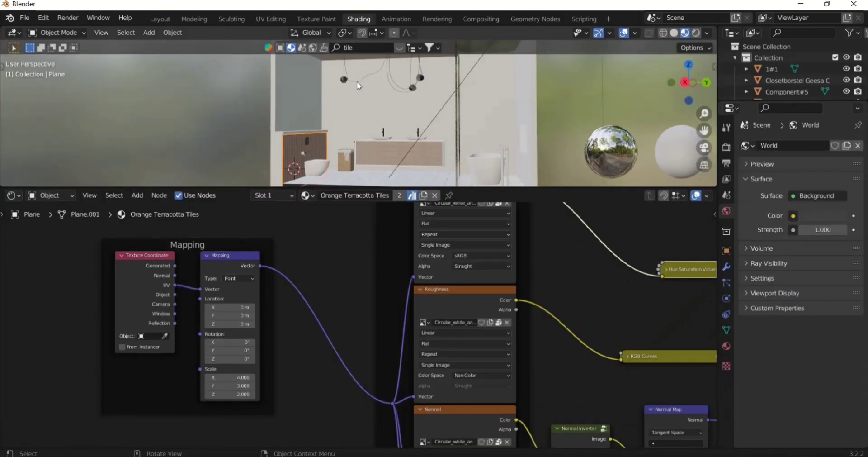
pyautogui.scroll(3, 360, 143)
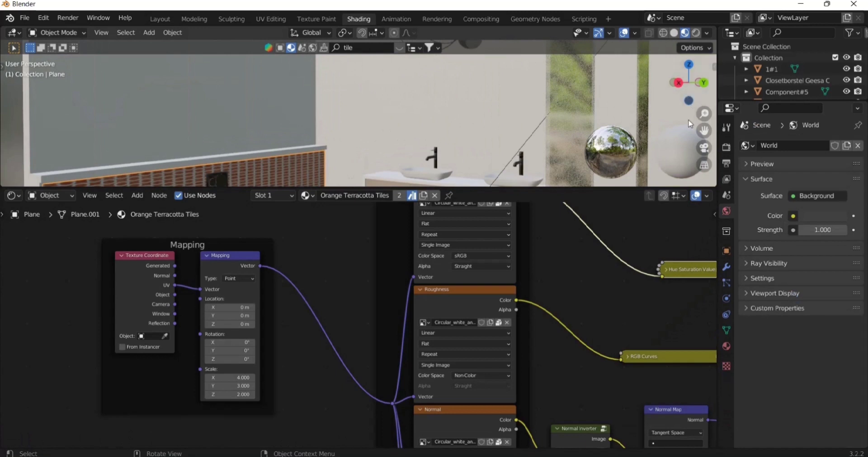
pyautogui.moveTo(704, 131); pyautogui.dragTo(633, 81)
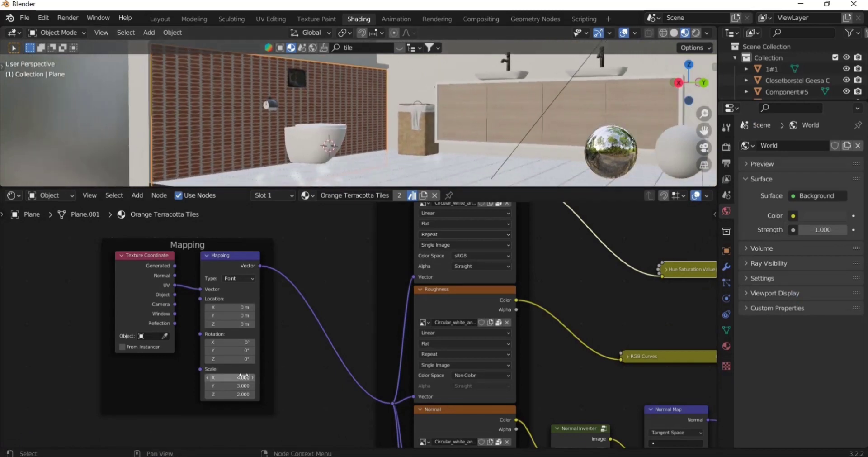
pyautogui.moveTo(243, 377); pyautogui.dragTo(243, 394)
pyautogui.write('1')
pyautogui.press('Return')
pyautogui.write('2')
pyautogui.press('Return')
pyautogui.write('3')
pyautogui.press('Return')
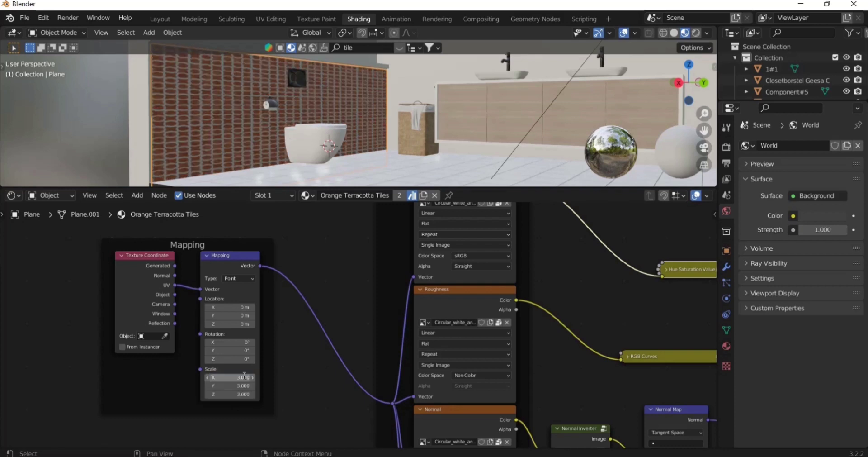
pyautogui.scroll(-2, 81, 155)
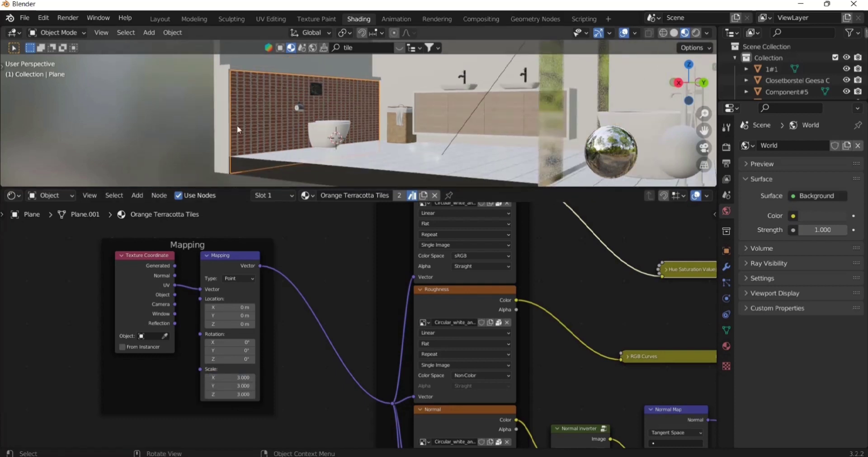
# - Deselect the tiled plane, return to the Layout workspace and leave local view to show the whole bathroom
pyautogui.click(164, 99)
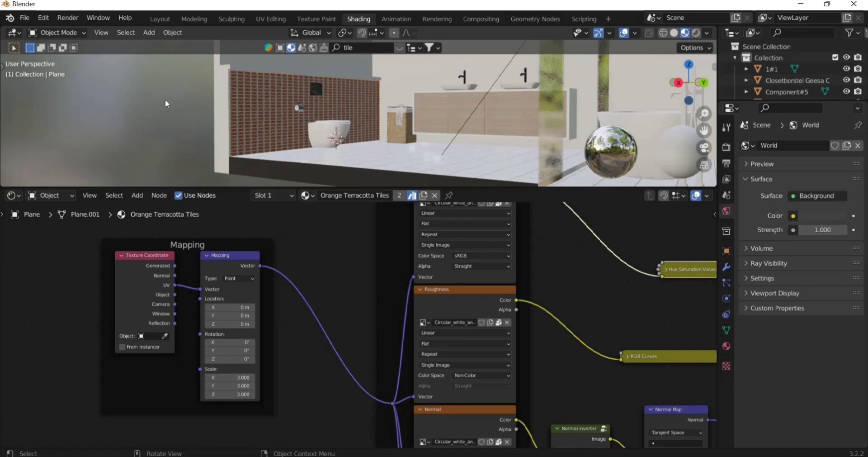
pyautogui.click(161, 19)
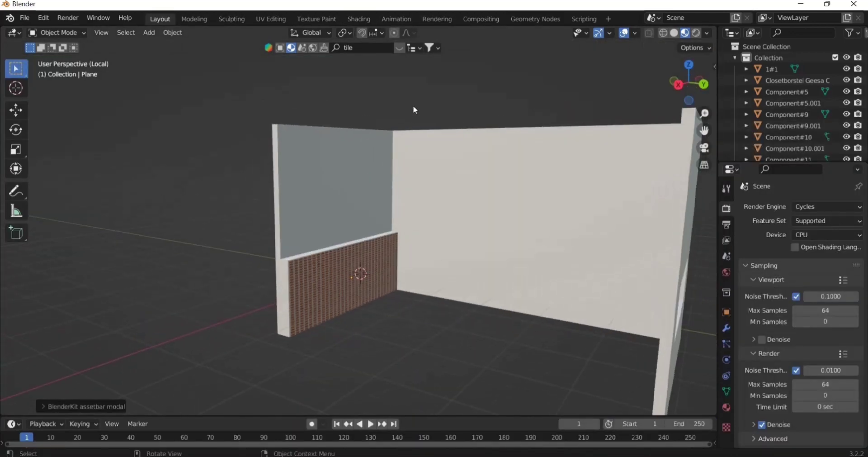
pyautogui.press('KP_Divide')
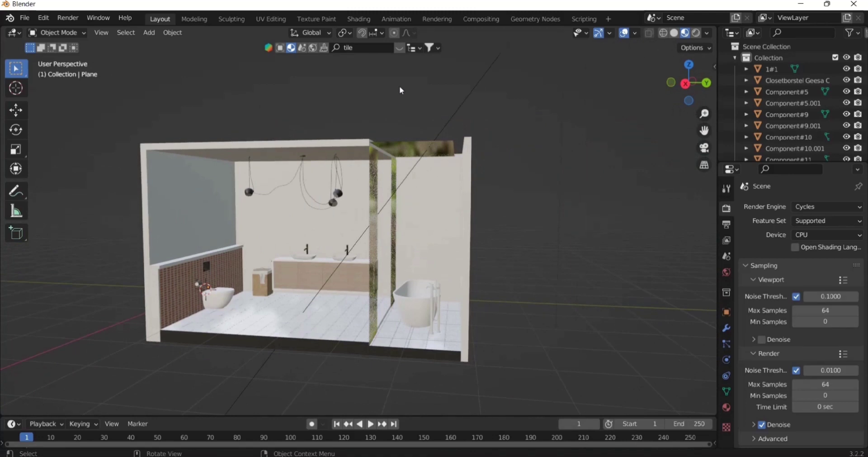
# - Preview the bathroom interior's lighting in rendered viewport shading, and return to solid shading
pyautogui.keyDown('shift'); pyautogui.moveTo(326, 255); pyautogui.dragTo(347, 257, button='middle'); pyautogui.keyUp('shift')
pyautogui.scroll(3, 348, 257)
pyautogui.scroll(3, 349, 261)
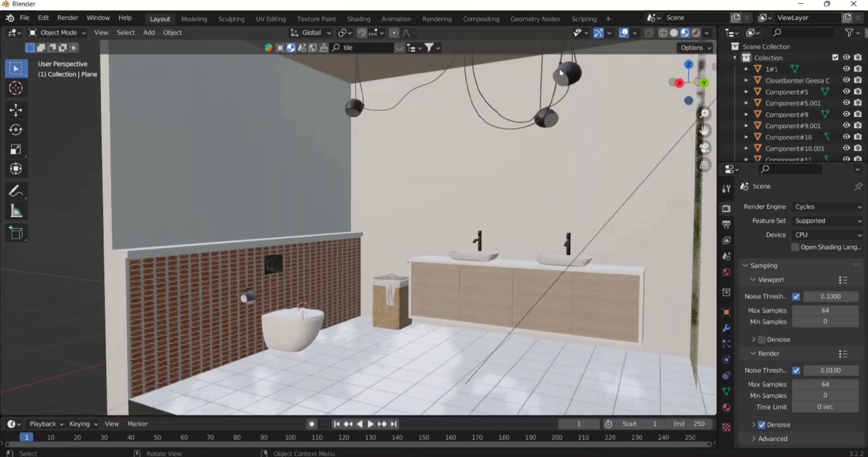
pyautogui.click(696, 33)
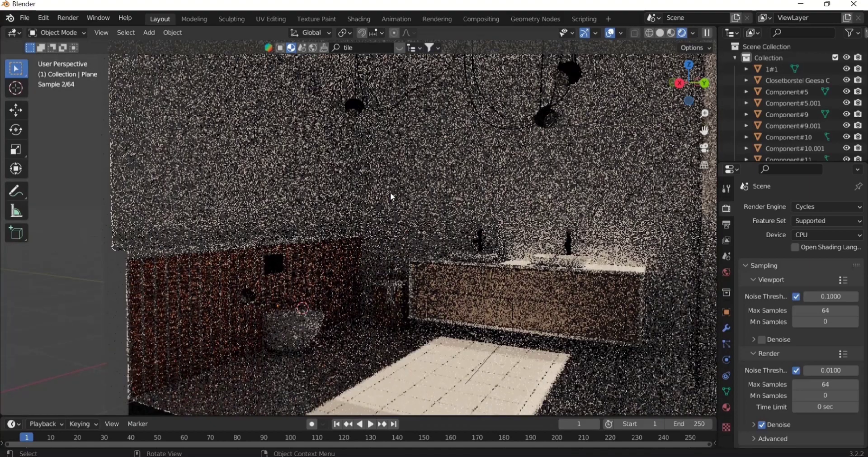
pyautogui.scroll(-4, 392, 197)
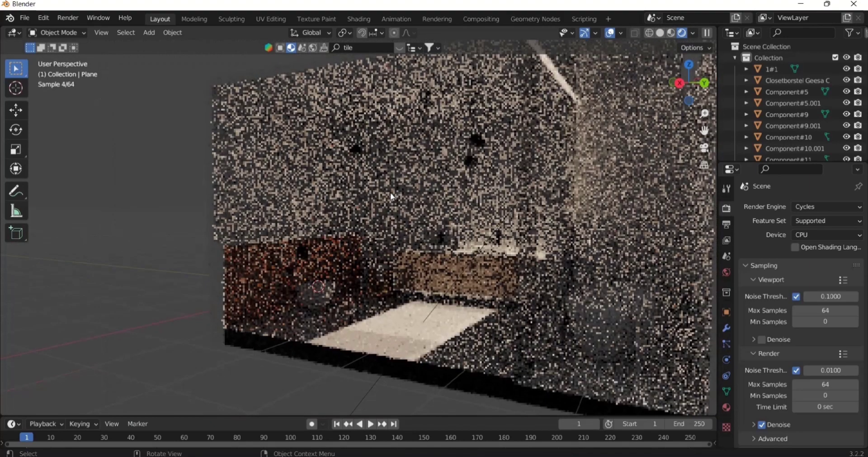
pyautogui.click(661, 33)
pyautogui.scroll(-2, 537, 135)
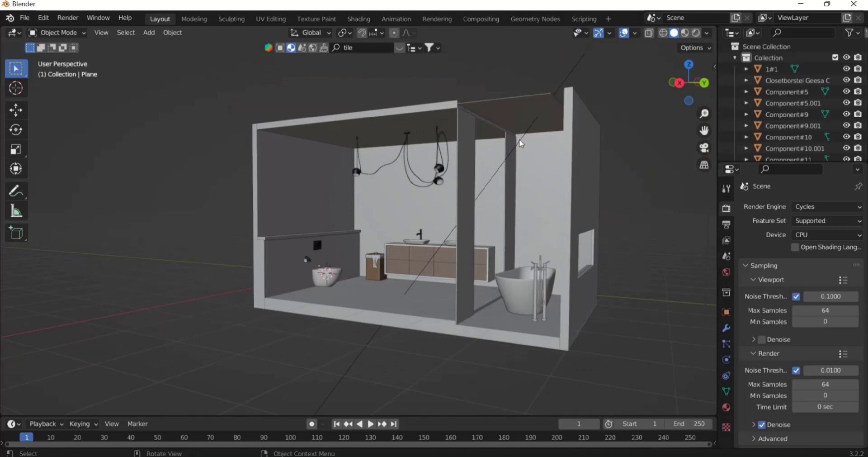
# - Rotate the Sun light by about 13° and move it sideways toward the bathtub side of the room
pyautogui.click(521, 144)
pyautogui.press('r')
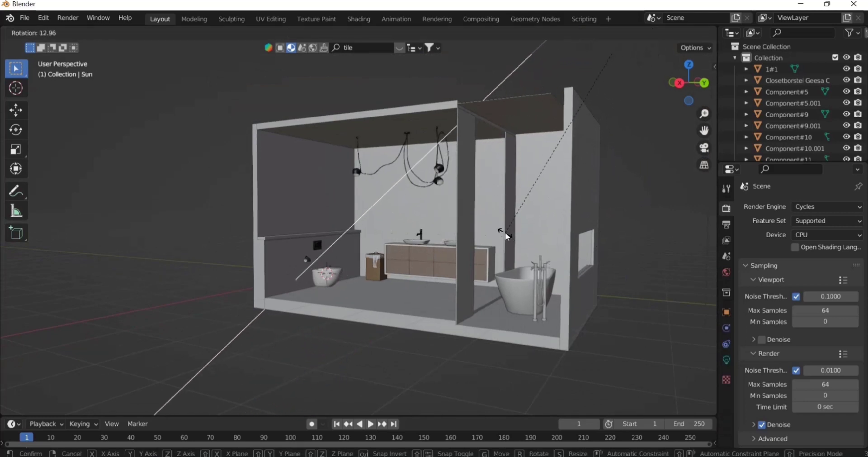
pyautogui.click(506, 232)
pyautogui.moveTo(506, 232); pyautogui.dragTo(512, 262, button='middle')
pyautogui.scroll(-3, 544, 265)
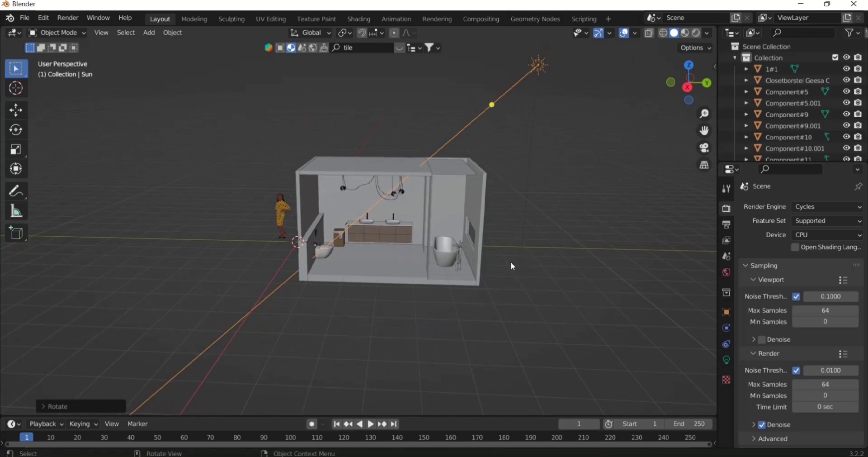
pyautogui.press('g')
pyautogui.click(547, 291)
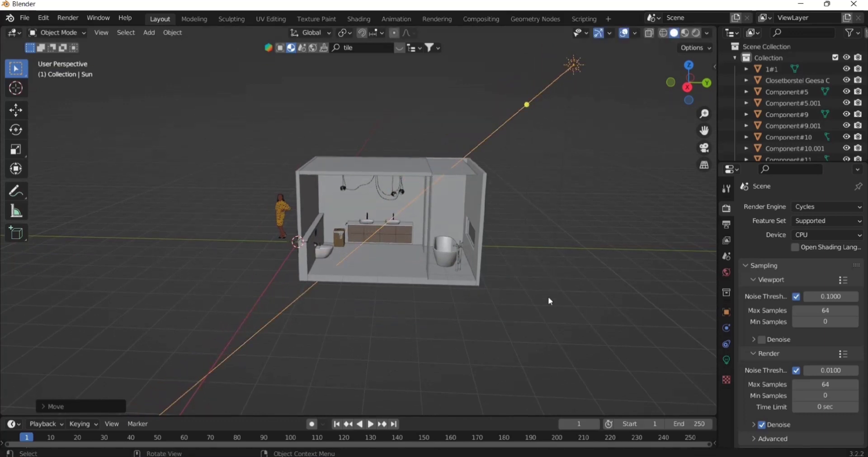
# - Fine-tune the Sun light with small alternating rotations and moves along global Y toward the bathtub side, shifting it about 0.64 m the second time
pyautogui.press('r')
pyautogui.click(527, 286)
pyautogui.press('g')
pyautogui.press('y')
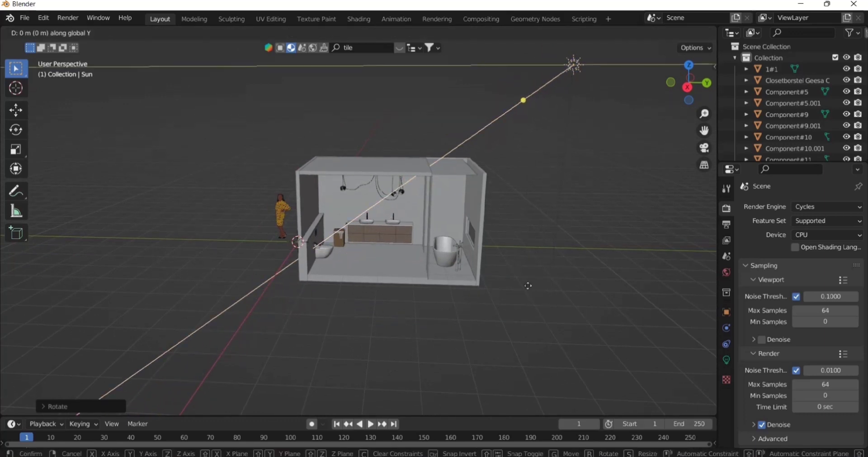
pyautogui.click(545, 289)
pyautogui.press('r')
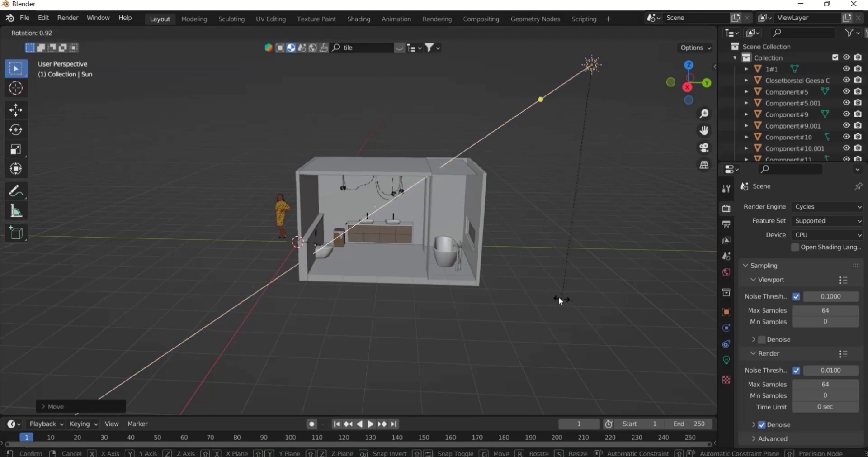
pyautogui.click(547, 295)
pyautogui.press('g')
pyautogui.press('y')
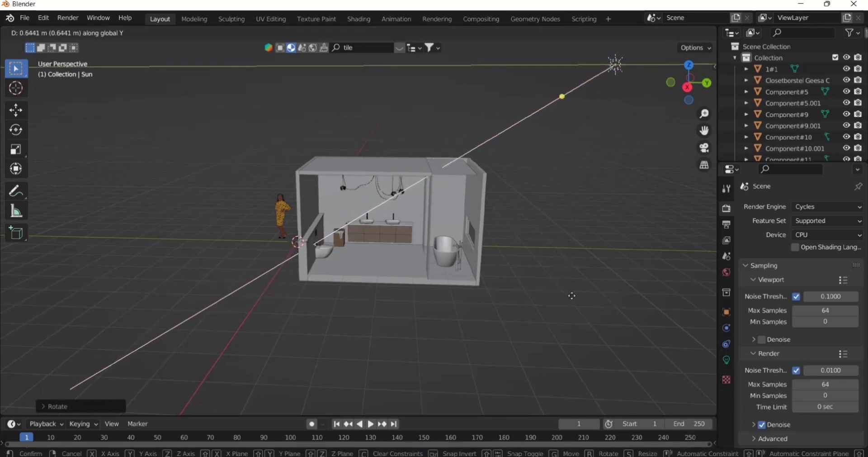
pyautogui.click(571, 295)
# - Preview the sunlight on the terracotta-tiled toilet wall in rendered viewport shading, and return to solid shading
pyautogui.scroll(6, 345, 260)
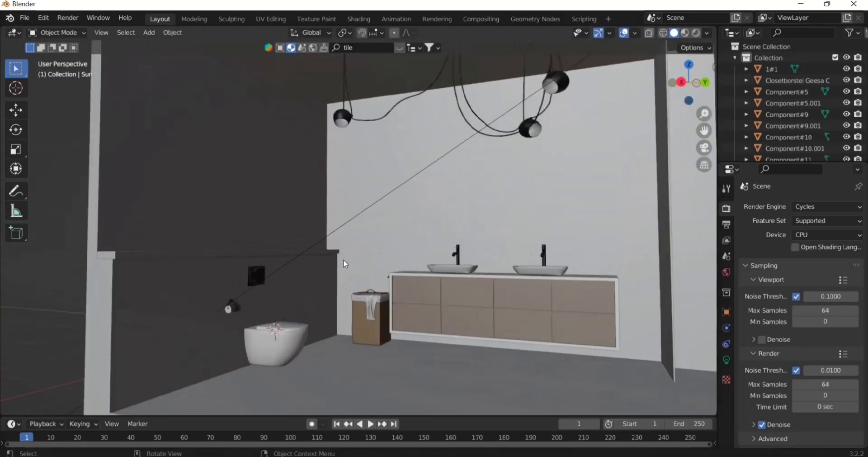
pyautogui.moveTo(704, 130); pyautogui.dragTo(68, 107)
pyautogui.scroll(2, 452, 237)
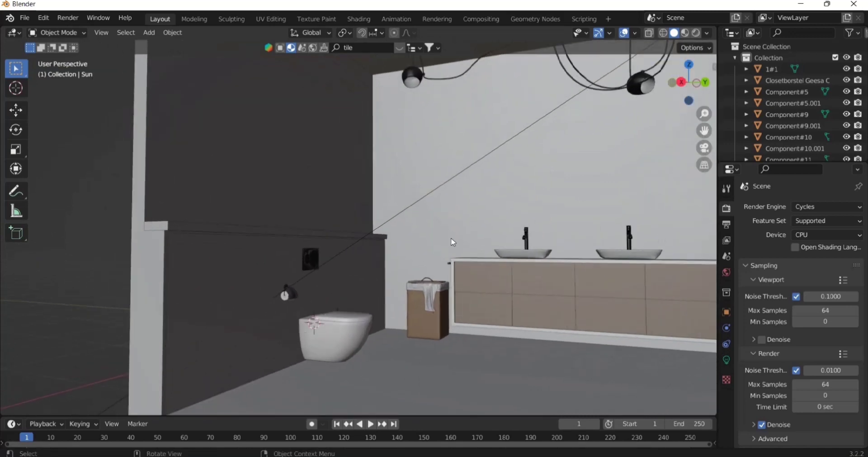
pyautogui.click(696, 33)
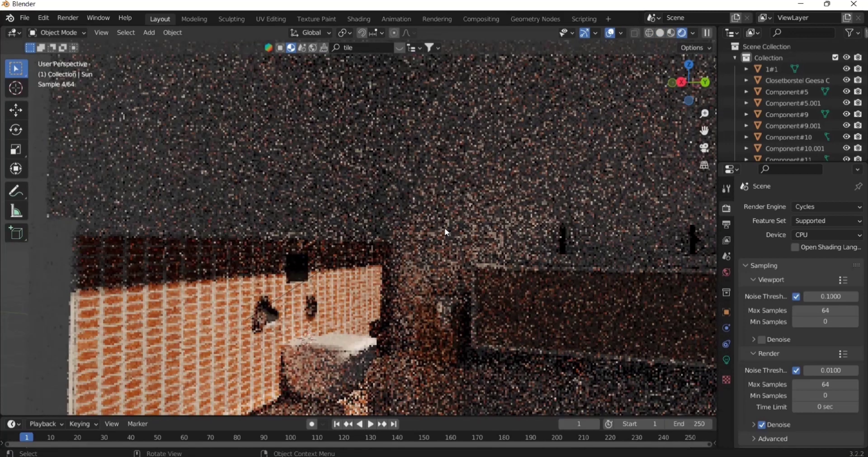
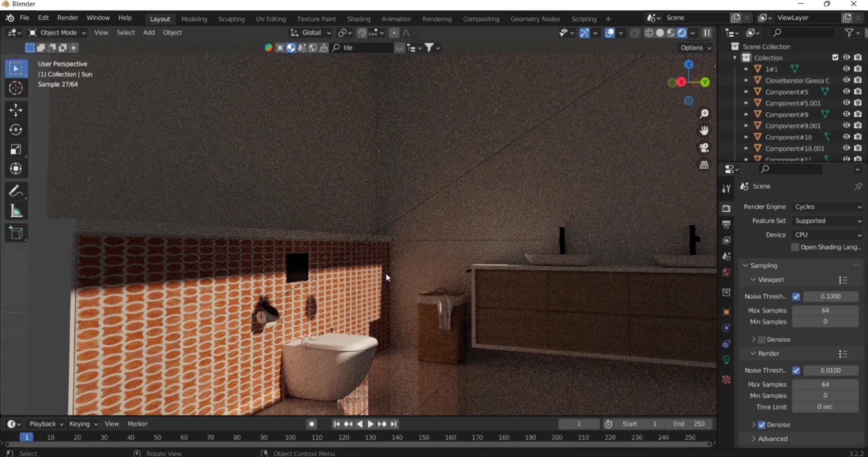
pyautogui.click(660, 33)
# - Look through the HDR, scene and material asset types of the BlenderKit library and show the material assets
pyautogui.scroll(-5, 452, 122)
pyautogui.moveTo(423, 136); pyautogui.dragTo(465, 157, button='middle')
pyautogui.scroll(4, 452, 173)
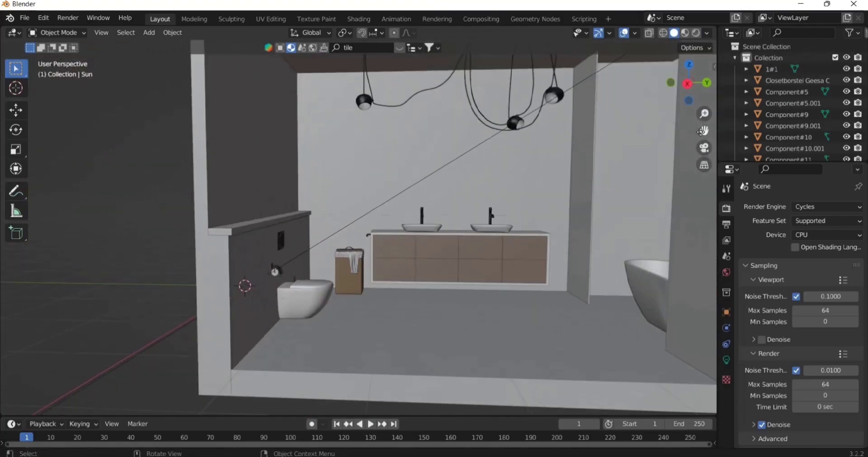
pyautogui.moveTo(703, 130); pyautogui.dragTo(545, 141)
pyautogui.moveTo(545, 141); pyautogui.dragTo(556, 136, button='middle')
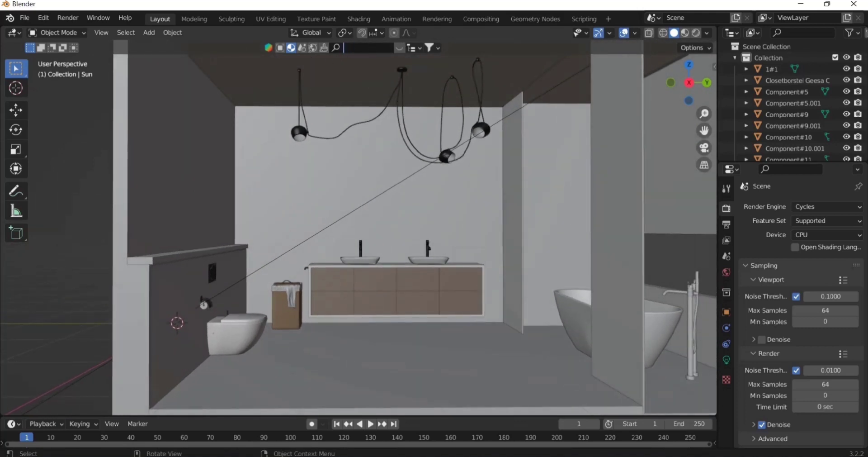
pyautogui.click(312, 49)
pyautogui.click(312, 49)
pyautogui.click(398, 50)
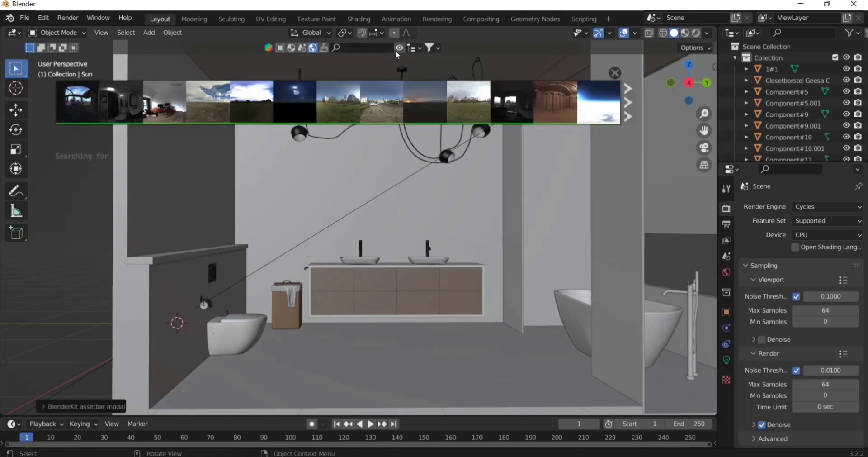
pyautogui.click(398, 49)
pyautogui.click(303, 49)
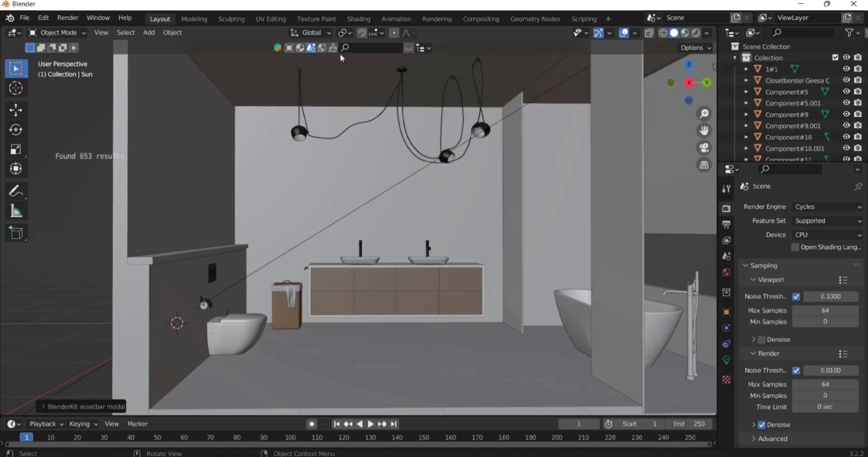
pyautogui.click(302, 50)
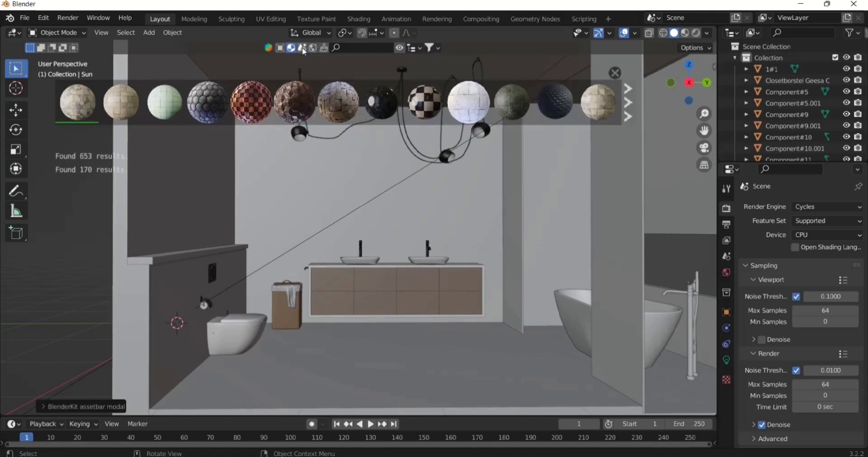
# - Search the BlenderKit materials for "mirror"
pyautogui.click(351, 48)
pyautogui.write('mirro')
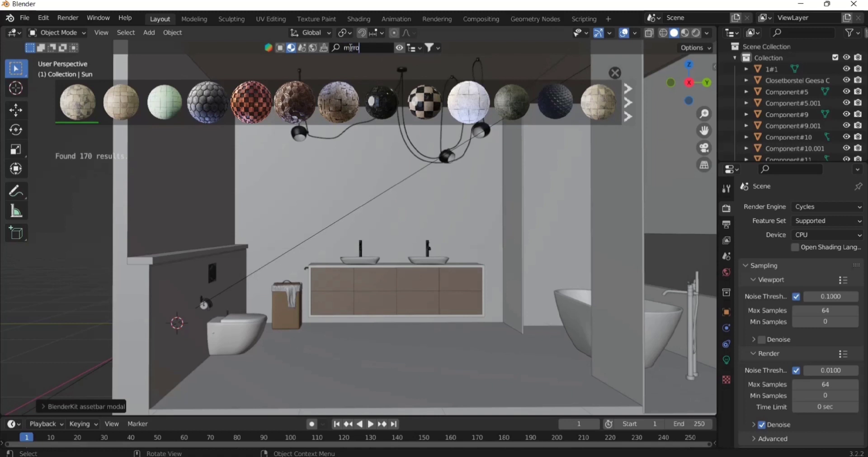
pyautogui.write('r')
pyautogui.press('Return')
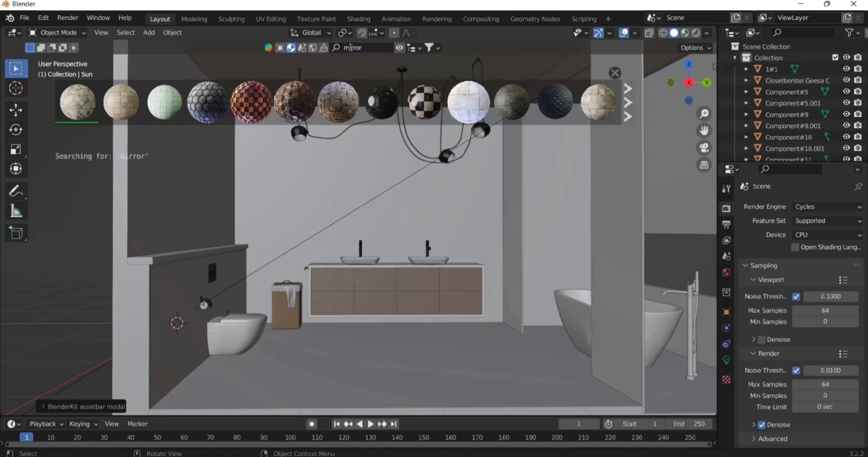
# - Switch the BlenderKit library to models and search them for "mirror"
pyautogui.click(281, 49)
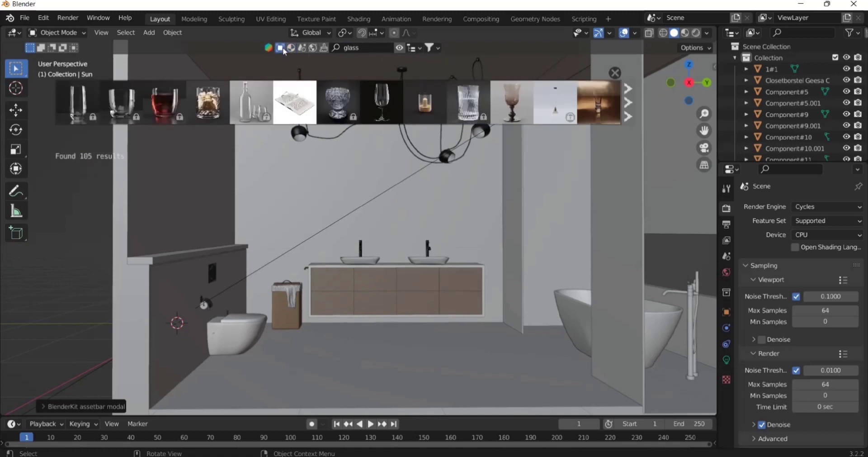
pyautogui.click(630, 107)
pyautogui.click(629, 106)
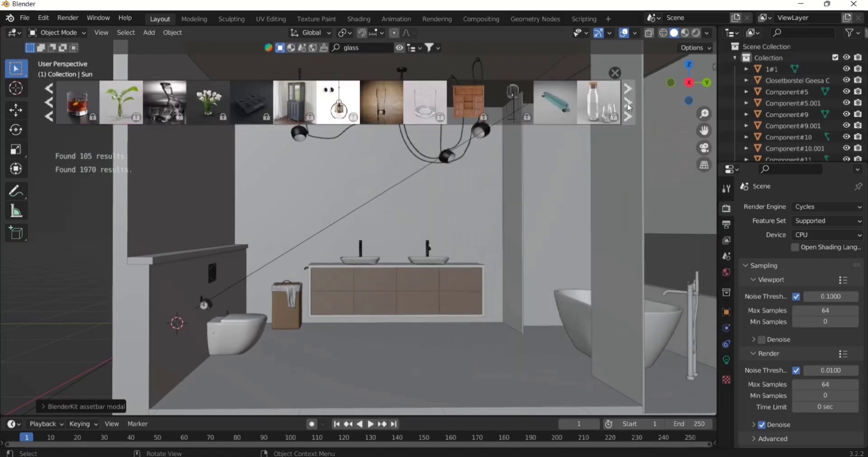
pyautogui.click(357, 47)
pyautogui.write('m')
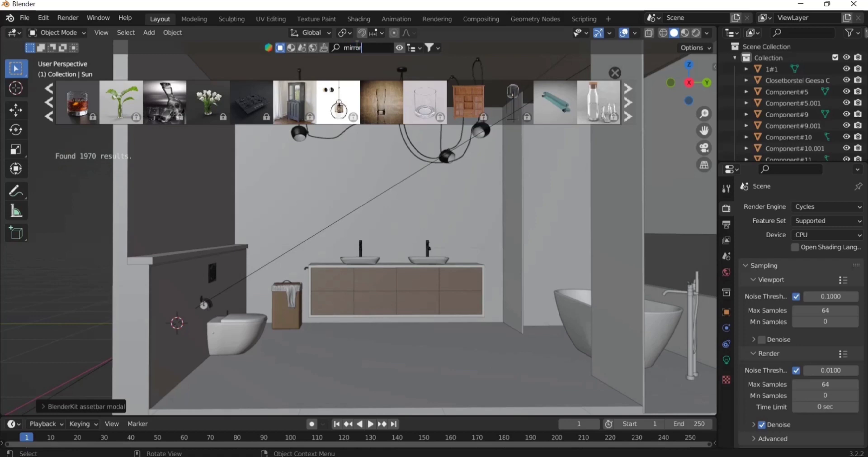
pyautogui.write('irror')
pyautogui.press('Return')
# - Page through the mirror model results and inspect their previews for a mirror that suits the double washbasin
pyautogui.moveTo(590, 98)
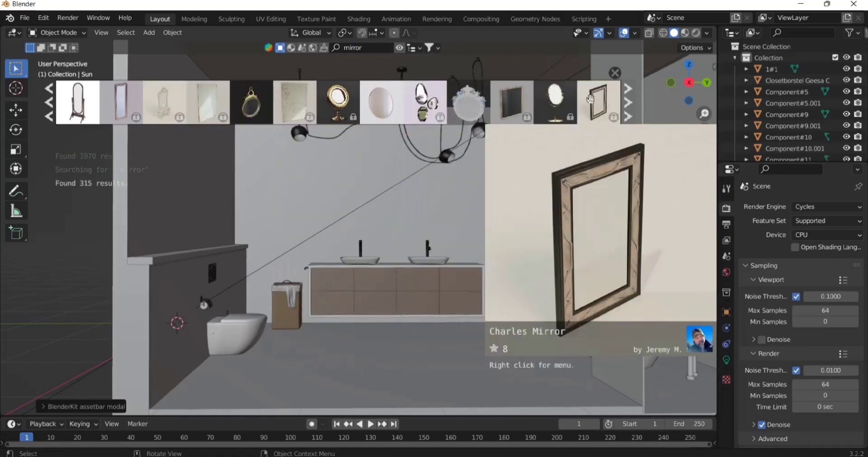
pyautogui.moveTo(559, 105)
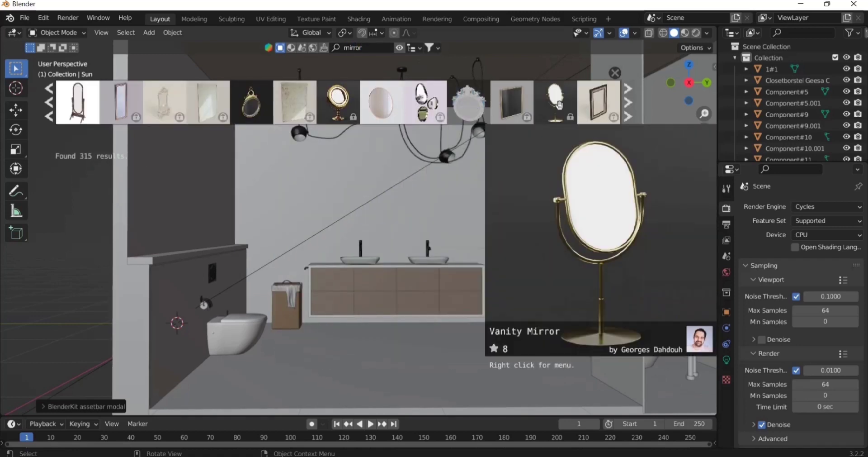
pyautogui.click(634, 107)
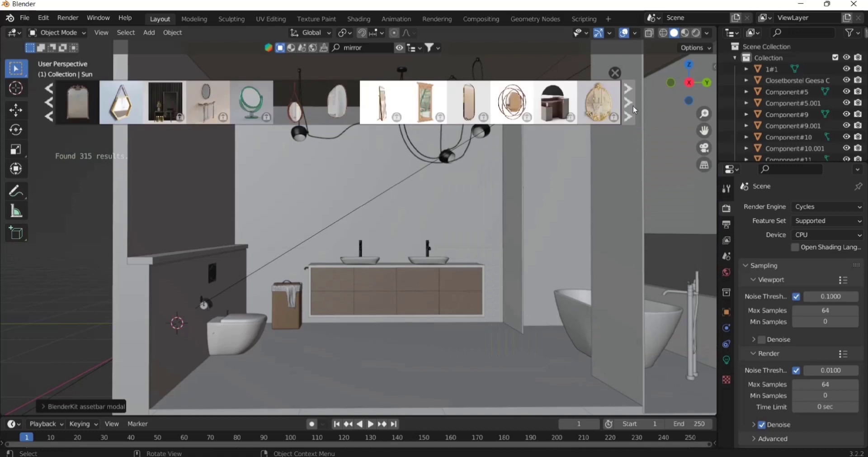
pyautogui.click(633, 105)
pyautogui.click(633, 105)
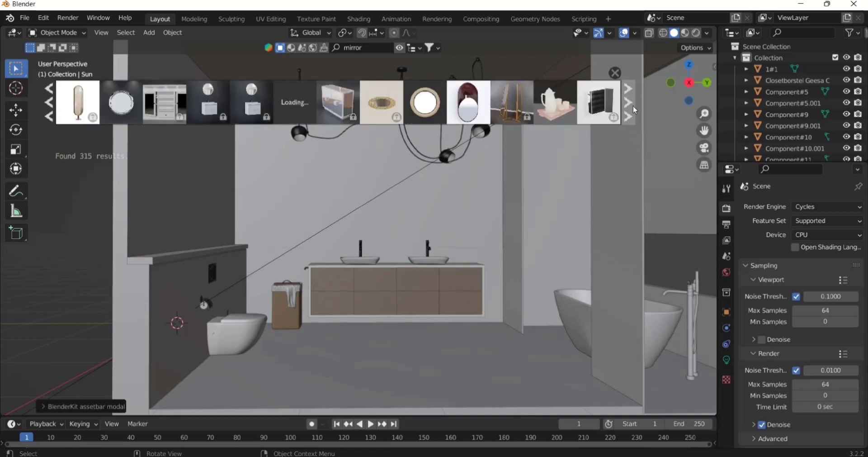
pyautogui.click(633, 105)
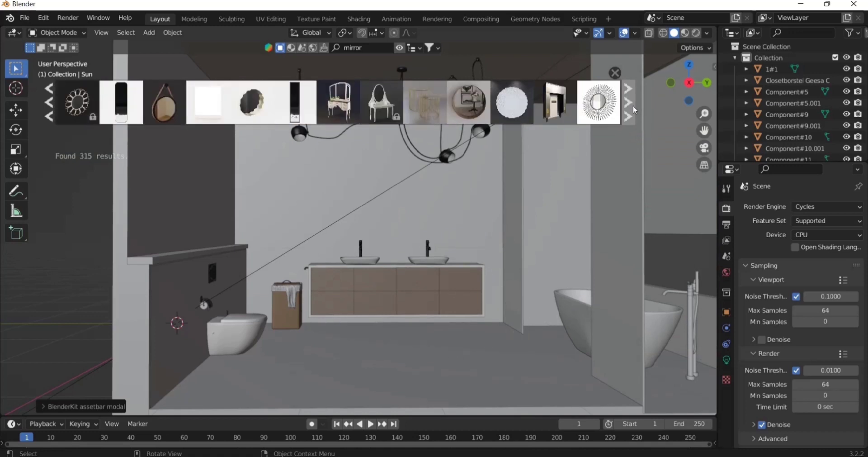
pyautogui.click(633, 105)
pyautogui.moveTo(389, 105)
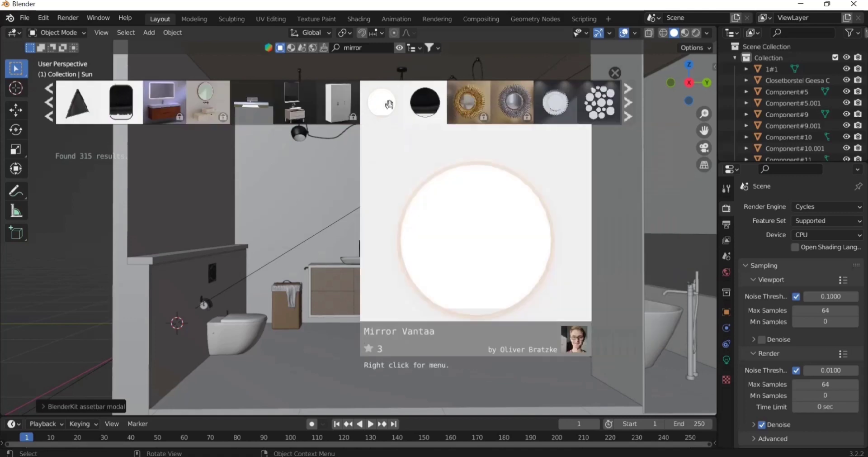
pyautogui.click(632, 105)
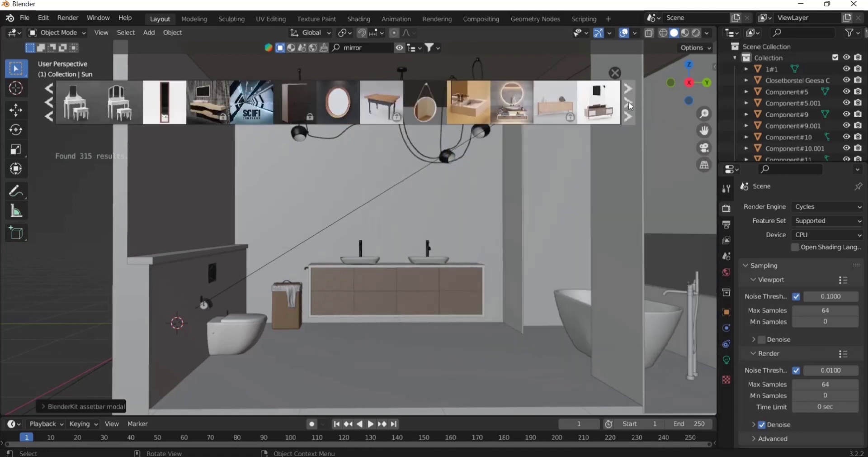
# - Place the Bathroom furniture Set model outside the room on the toilet-wall side, and close the asset bar
pyautogui.moveTo(510, 106)
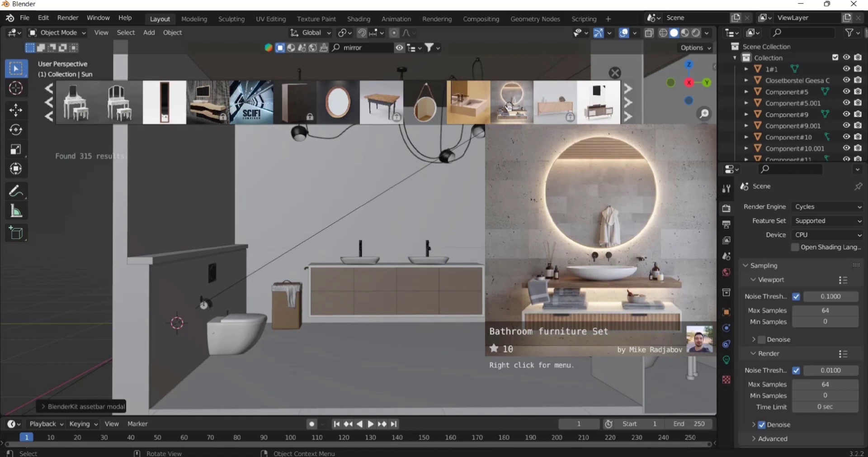
pyautogui.moveTo(509, 106); pyautogui.dragTo(49, 310)
pyautogui.scroll(-2, 54, 307)
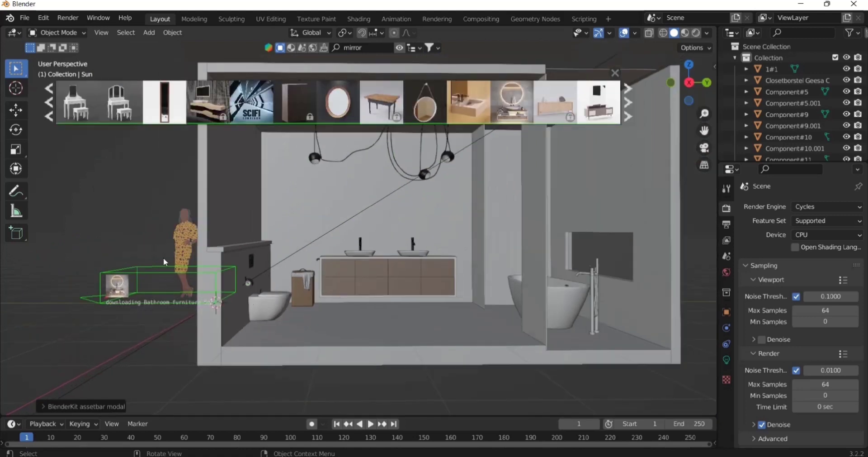
pyautogui.scroll(-3, 551, 49)
pyautogui.click(615, 73)
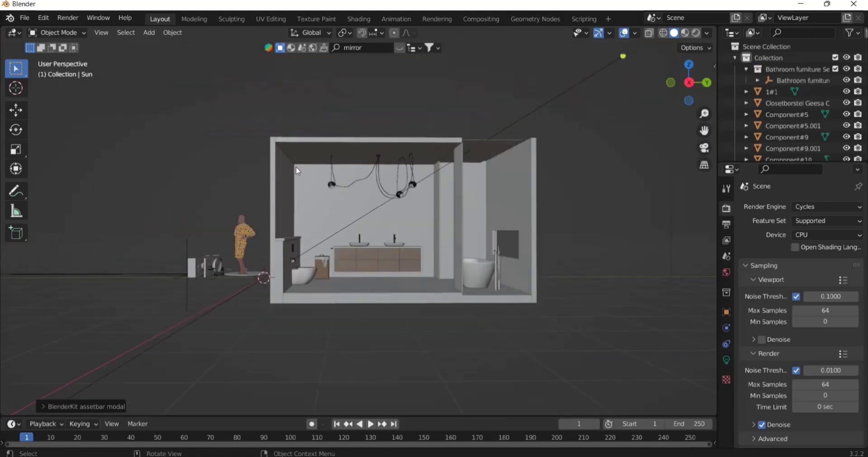
# - In top view, delete surplus objects, the sink, the bottles and the long shelf from the placed furniture set
pyautogui.press('KP_7')
pyautogui.scroll(2, 302, 337)
pyautogui.press('Delete')
pyautogui.press('Home')
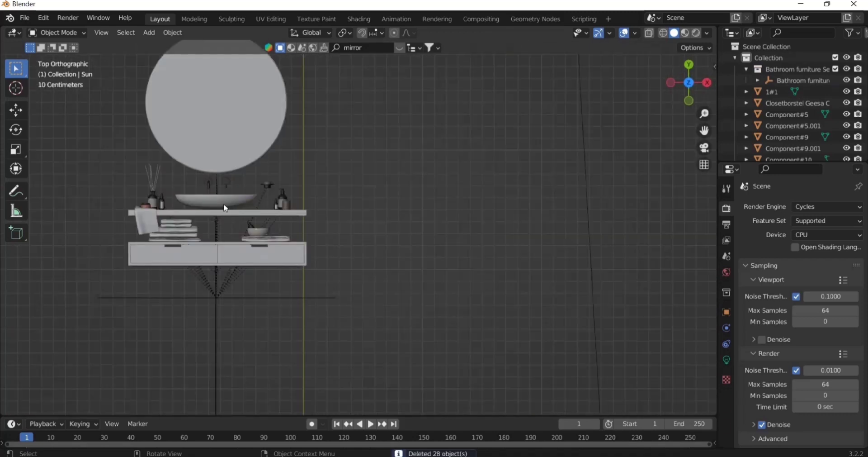
pyautogui.click(226, 208)
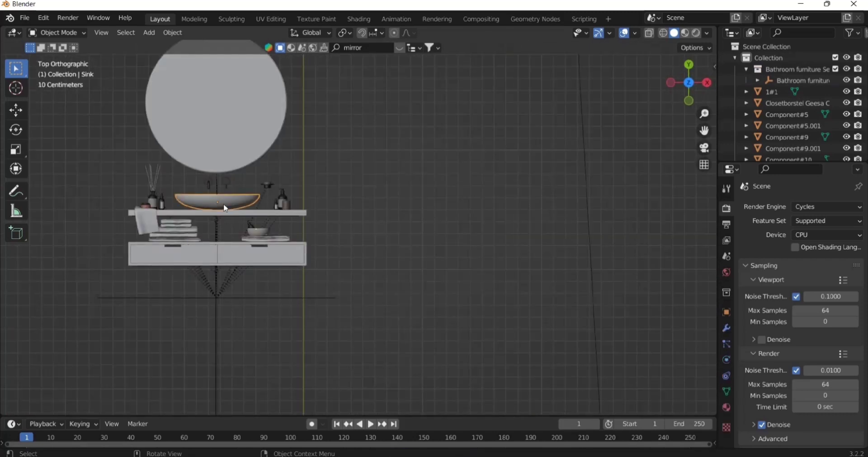
pyautogui.press('Delete')
pyautogui.click(283, 199)
pyautogui.keyDown('shift'); pyautogui.click(235, 213); pyautogui.keyUp('shift')
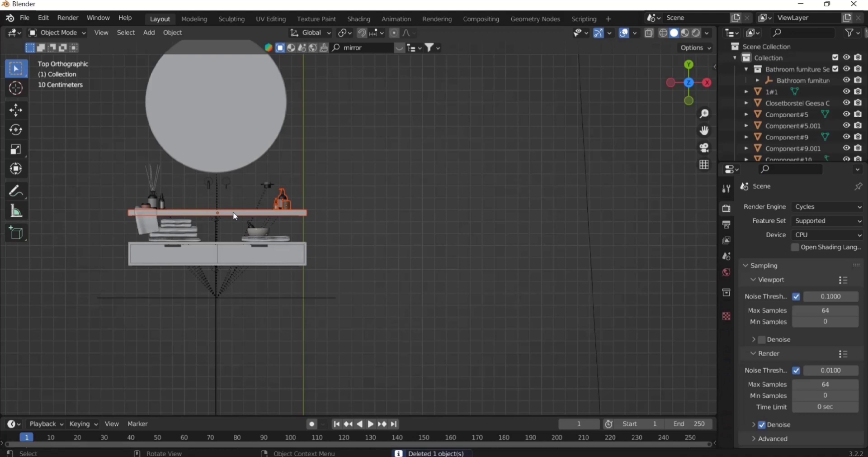
pyautogui.press('Delete')
# - Try to delete the drawer unit, towels and bowl together with the set's parent empty, and undo that deletion
pyautogui.press('a')
pyautogui.press('Delete')
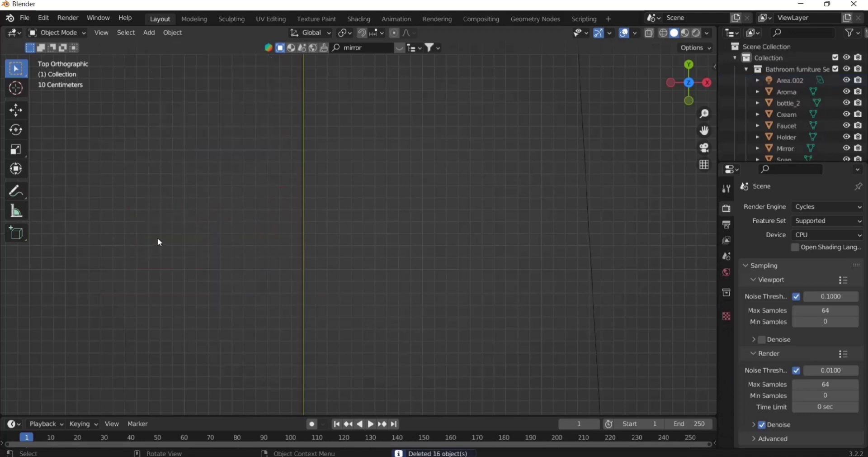
pyautogui.hotkey('ctrl', 'z')
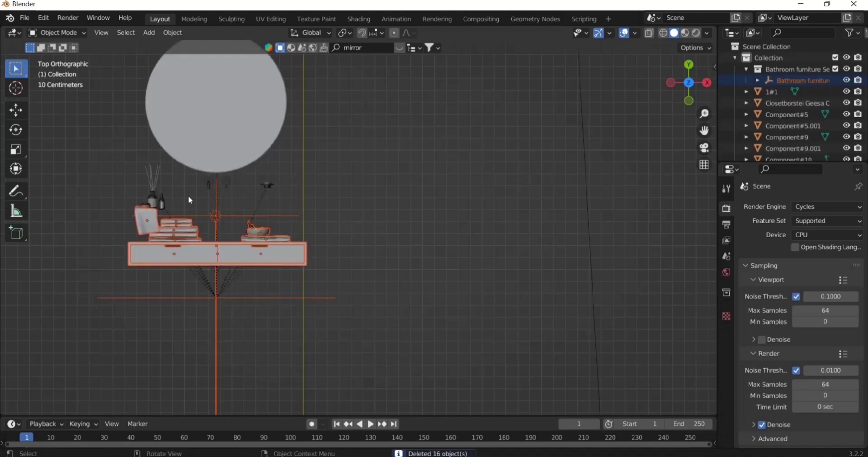
pyautogui.hotkey('ctrl', 'z')
pyautogui.hotkey('ctrl', 'shift', 'z')
# - Delete the reed diffuser, towels, bowl, wall holder and both drawer halves below the set's round mirror
pyautogui.press('Delete')
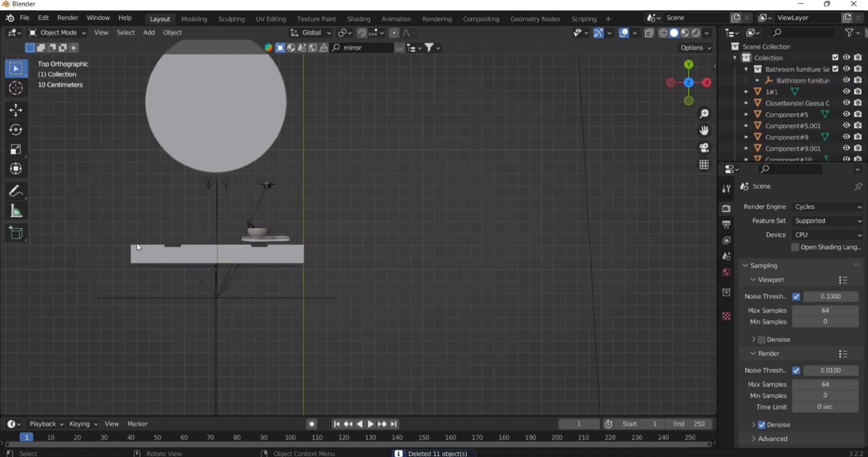
pyautogui.moveTo(199, 219); pyautogui.dragTo(138, 269)
pyautogui.press('Delete')
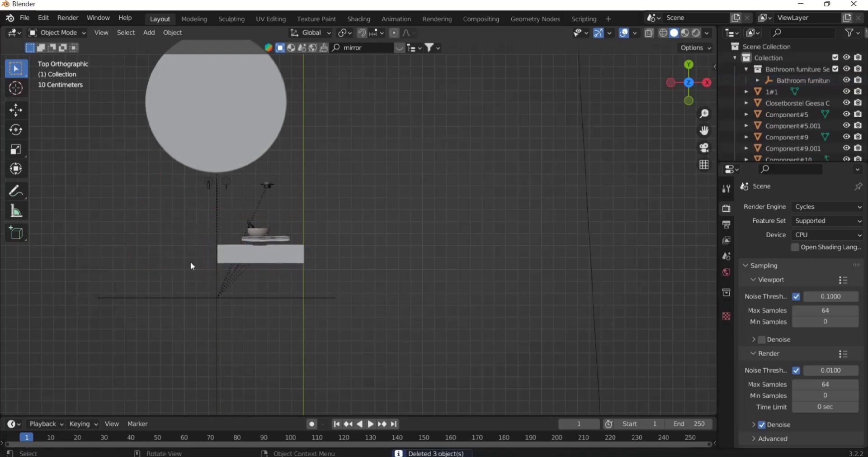
pyautogui.moveTo(319, 182); pyautogui.dragTo(237, 280)
pyautogui.press('Delete')
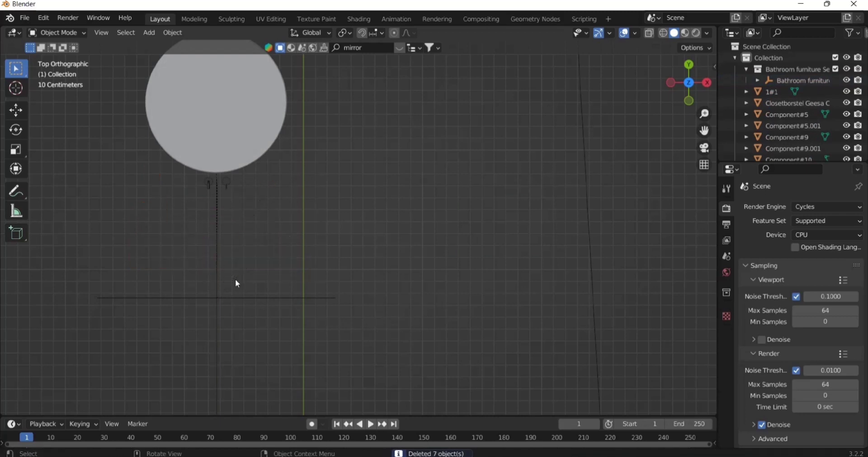
# - Delete the small leftover object below the round mirror and rotate the mirror 90° about the X axis
pyautogui.click(220, 186)
pyautogui.moveTo(220, 185); pyautogui.dragTo(280, 251, button='middle')
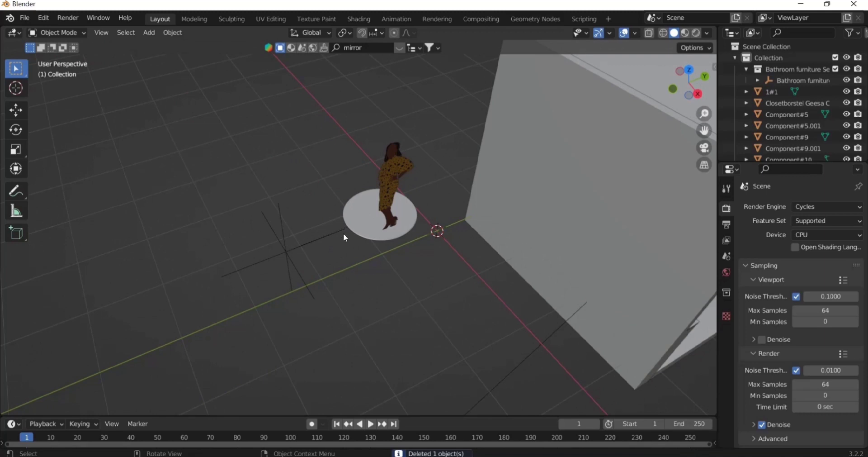
pyautogui.click(362, 227)
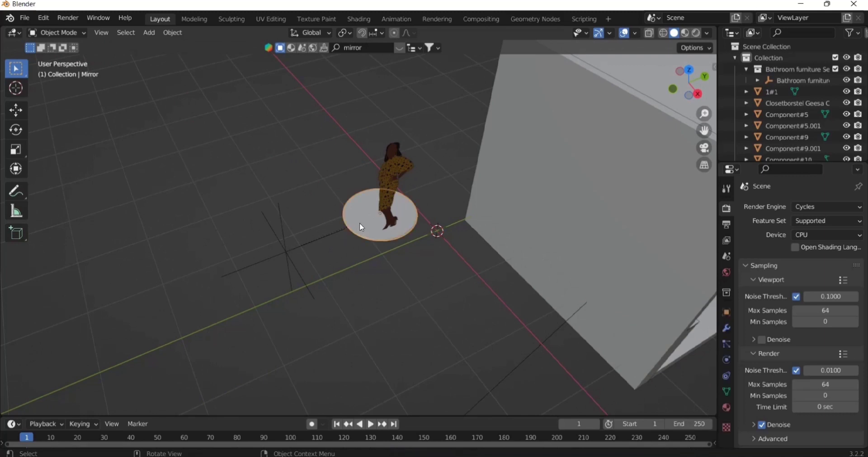
pyautogui.press('r')
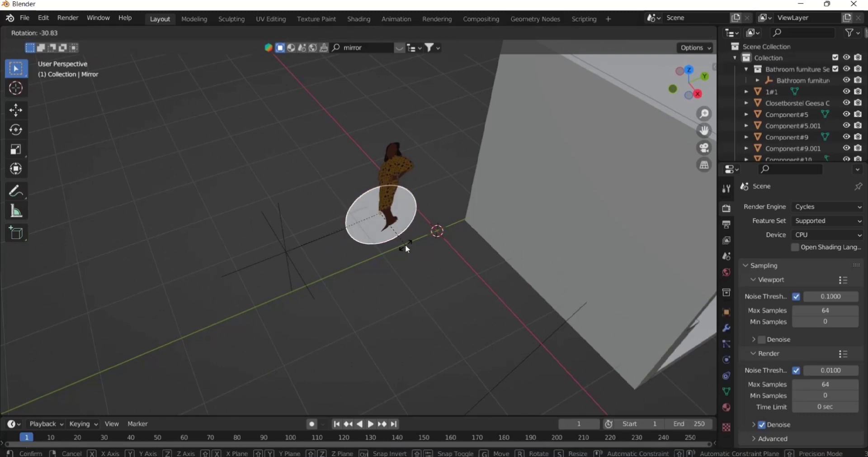
pyautogui.press('x')
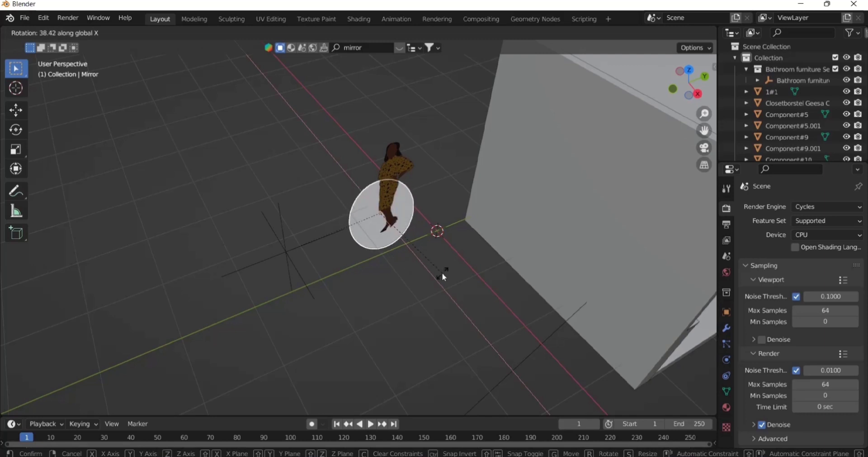
pyautogui.write('90')
pyautogui.press('Return')
# - In top view, move the mirror along Y and along X so that it sits inside the room
pyautogui.moveTo(443, 277); pyautogui.dragTo(429, 319, button='middle')
pyautogui.press('KP_7')
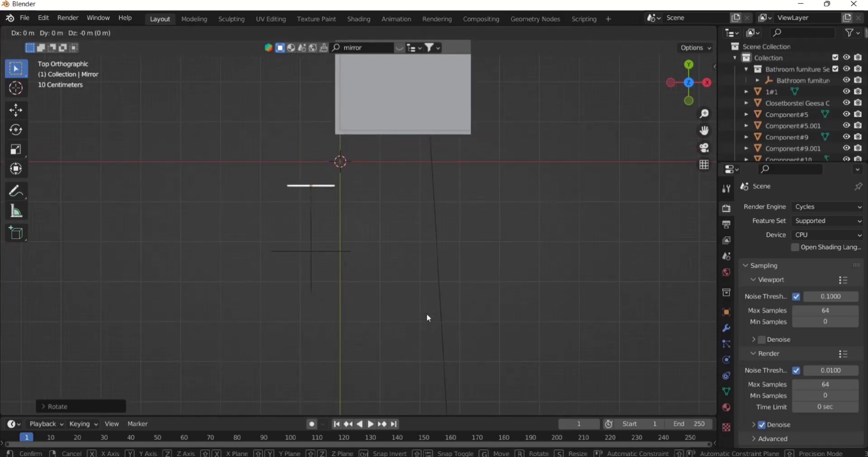
pyautogui.press('g')
pyautogui.press('y')
pyautogui.click(424, 235)
pyautogui.press('g')
pyautogui.press('x')
pyautogui.click(479, 235)
pyautogui.scroll(2, 430, 187)
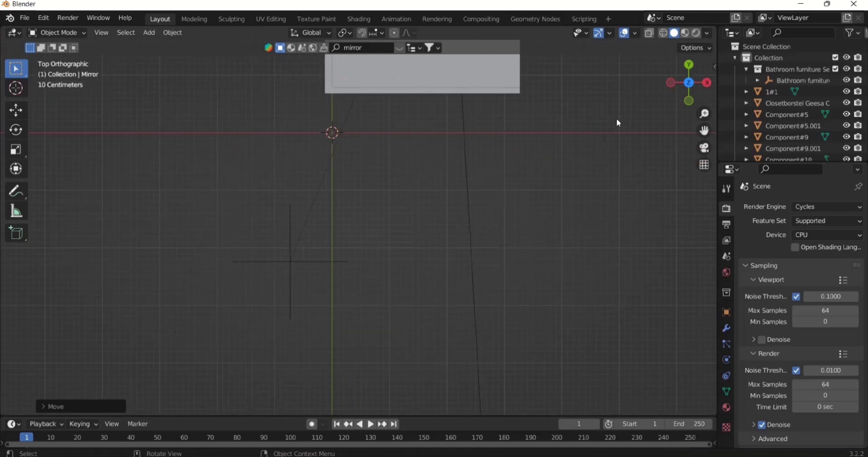
# - Rotate the mirror 90° in top view so that it lies parallel to the vanity wall
pyautogui.moveTo(704, 131); pyautogui.dragTo(705, 245)
pyautogui.scroll(1, 378, 77)
pyautogui.press('r')
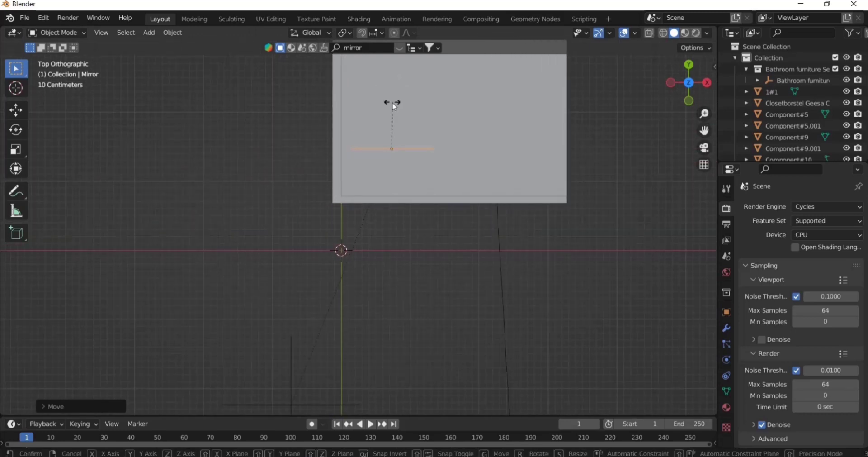
pyautogui.write('90')
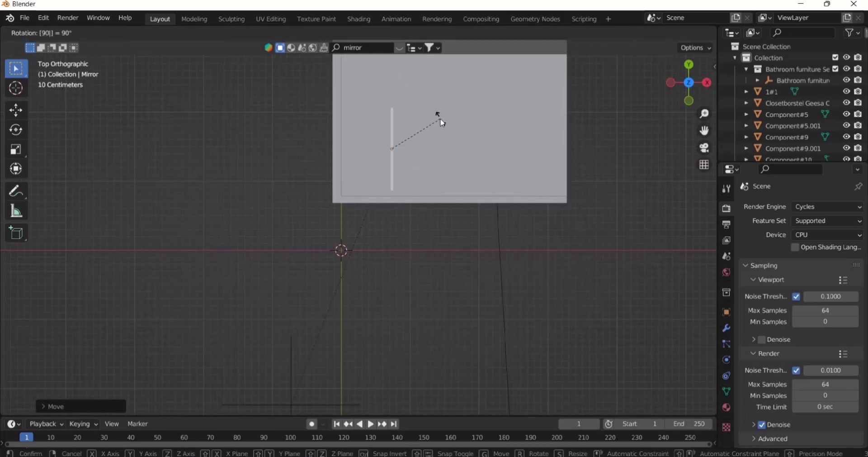
pyautogui.press('Return')
# - In right side view, raise the mirror along Z to above the height of the vanity sinks
pyautogui.moveTo(448, 145); pyautogui.dragTo(493, 237, button='middle')
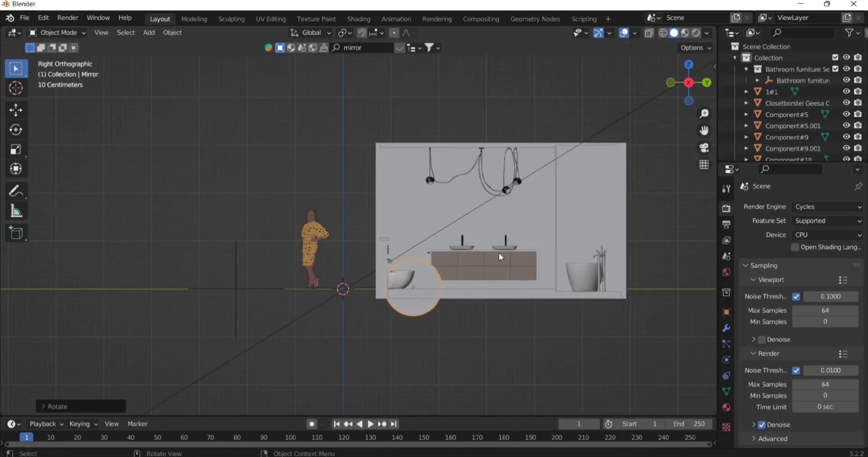
pyautogui.press('g')
pyautogui.press('z')
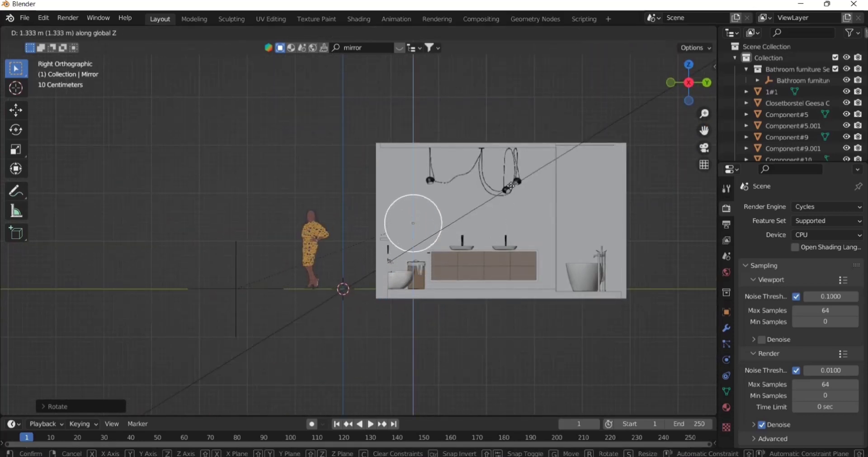
pyautogui.click(513, 179)
# - Move the furniture set's parent empty along Y until the mirror is centred above the vanity, and clear the selection
pyautogui.click(236, 292)
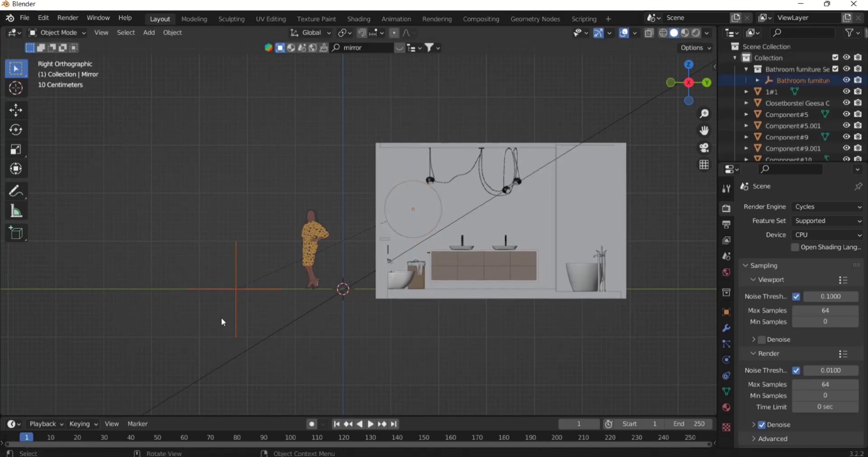
pyautogui.press('g')
pyautogui.press('y')
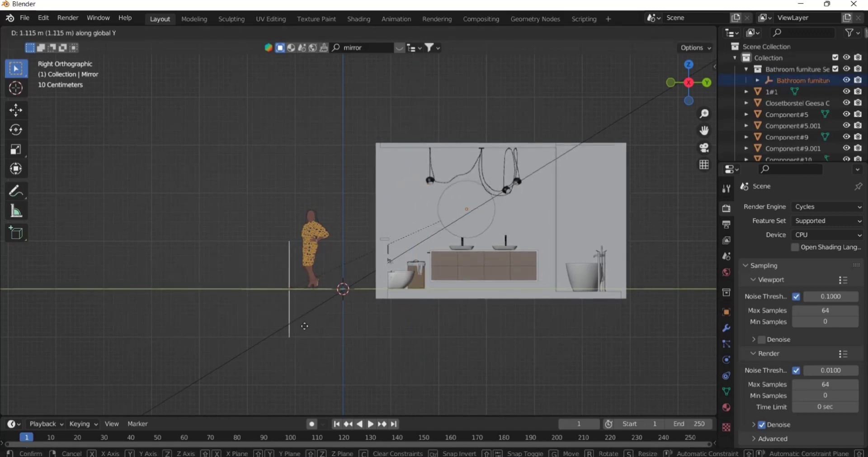
pyautogui.click(343, 334)
pyautogui.scroll(2, 531, 287)
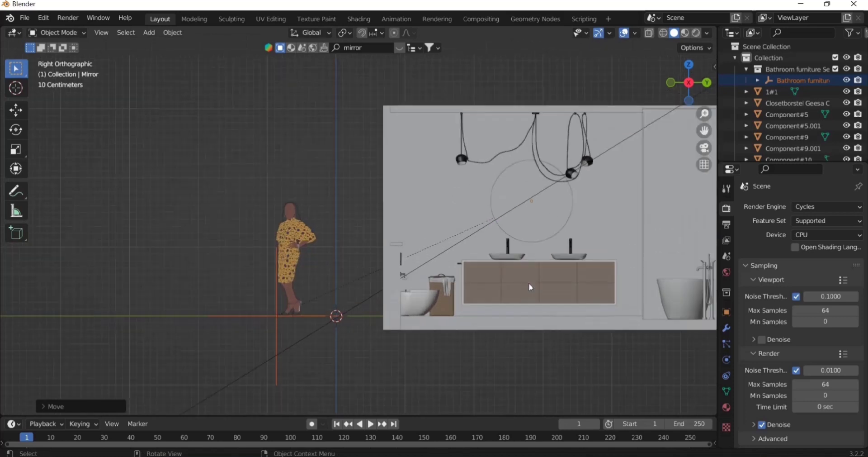
pyautogui.click(523, 82)
pyautogui.moveTo(705, 130); pyautogui.dragTo(638, 134)
pyautogui.scroll(3, 470, 234)
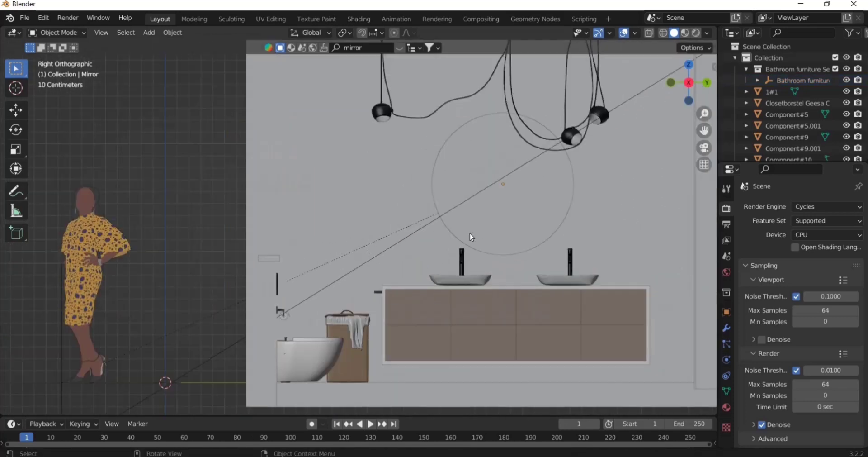
# - Turn off Relationship Lines in the viewport overlays
pyautogui.click(635, 32)
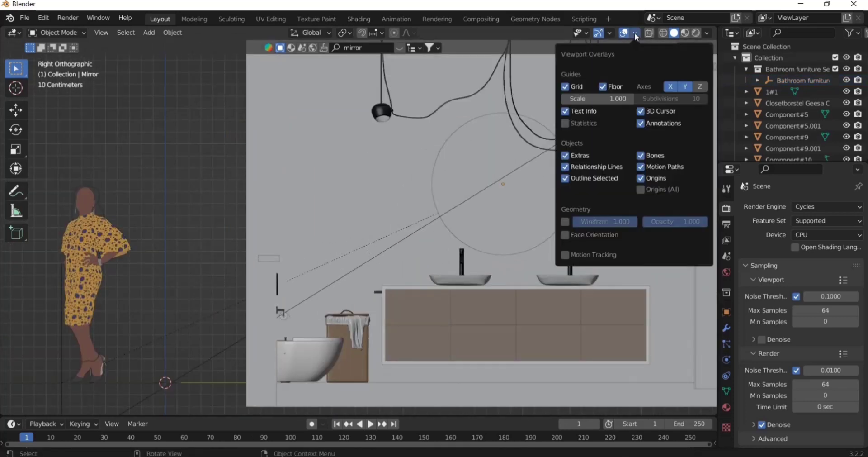
pyautogui.click(565, 167)
pyautogui.scroll(-2, 348, 226)
pyautogui.moveTo(710, 130); pyautogui.dragTo(705, 130)
pyautogui.scroll(1, 546, 203)
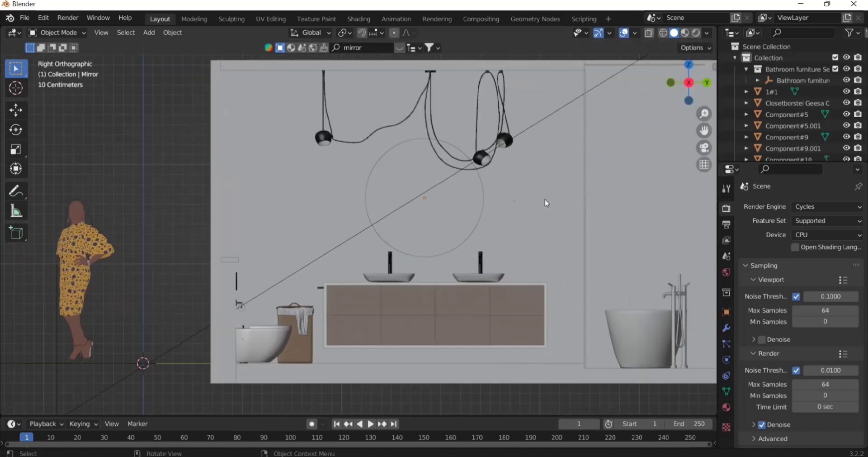
pyautogui.moveTo(445, 229); pyautogui.dragTo(448, 232)
pyautogui.hotkey('ctrl', 'z')
# - Move the mirror across the room in top view until it sits against the vanity wall
pyautogui.moveTo(443, 232); pyautogui.dragTo(387, 231, button='middle')
pyautogui.scroll(-7, 437, 237)
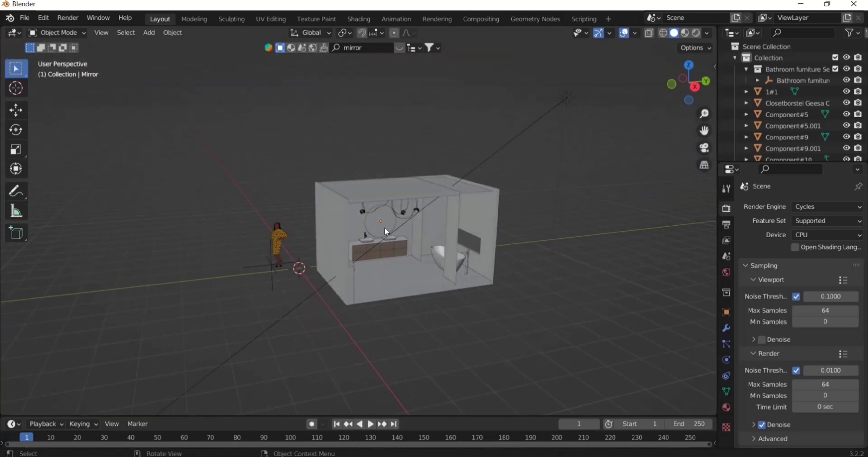
pyautogui.press('g')
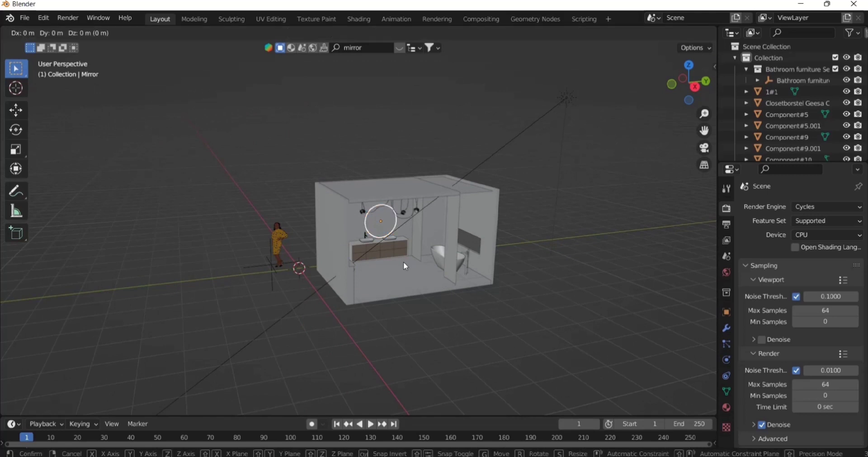
pyautogui.click(393, 254)
pyautogui.moveTo(393, 253); pyautogui.dragTo(395, 199, button='middle')
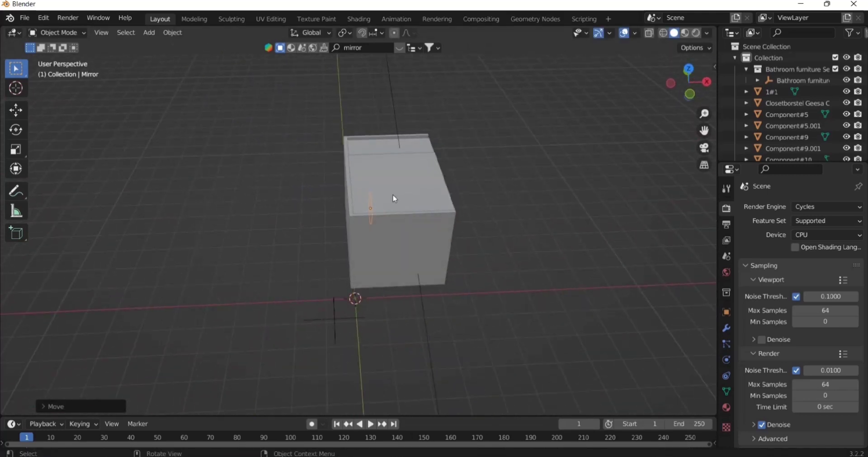
pyautogui.press('KP_7')
pyautogui.scroll(3, 393, 194)
pyautogui.press('g')
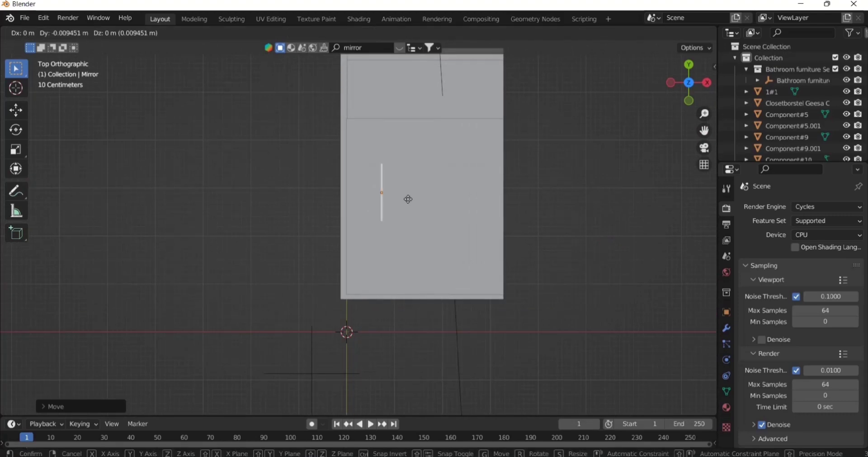
pyautogui.click(374, 210)
# - Check the mirror above the vanity in a rendered preview from the open side of the room, and return to solid shading
pyautogui.moveTo(374, 209); pyautogui.dragTo(243, 139, button='middle')
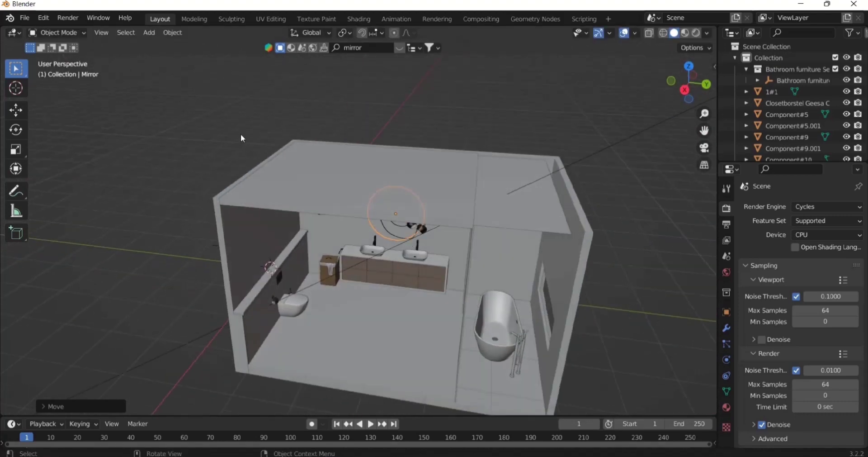
pyautogui.scroll(-3, 444, 245)
pyautogui.moveTo(444, 245); pyautogui.dragTo(350, 241, button='middle')
pyautogui.scroll(6, 395, 240)
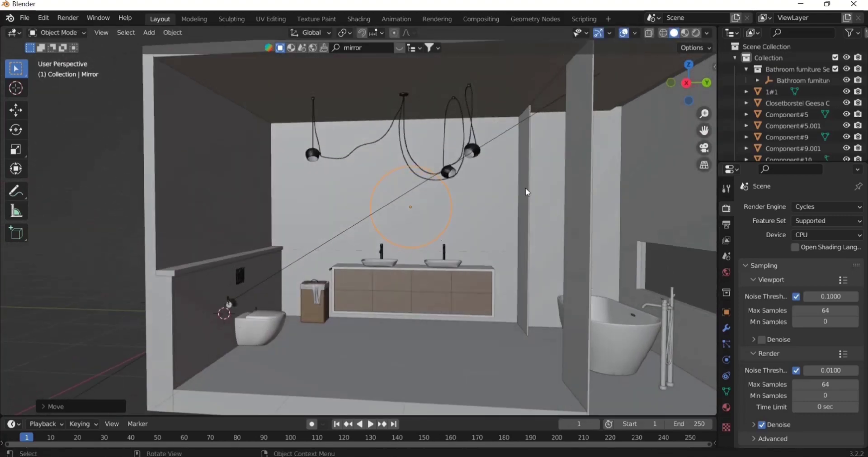
pyautogui.press('z')
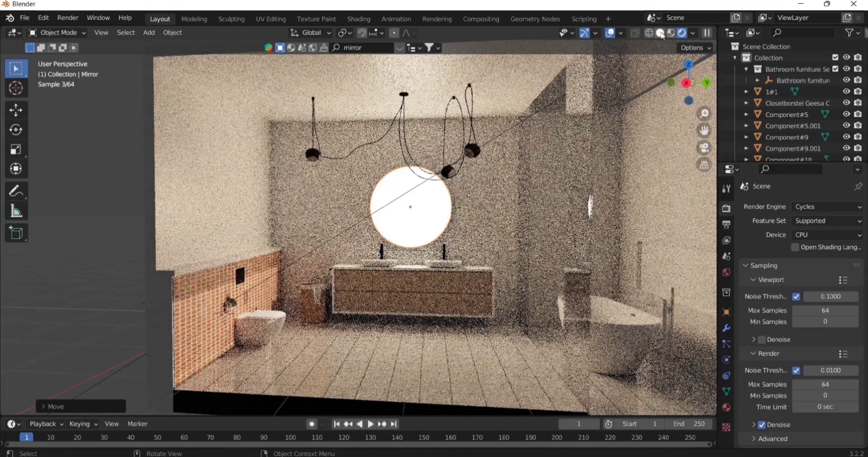
pyautogui.press('z')
# - Rotate the mirror 180° about the Z axis so that its reflective face points into the room
pyautogui.scroll(-3, 482, 137)
pyautogui.scroll(1, 410, 191)
pyautogui.press('KP_7')
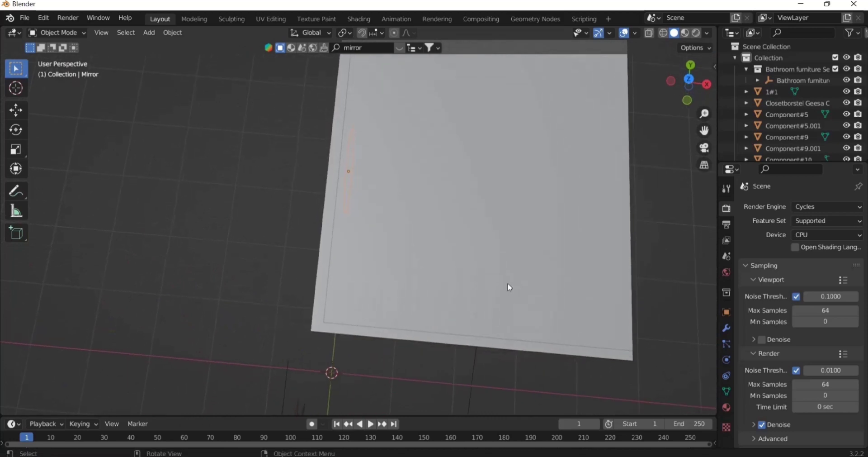
pyautogui.press('r')
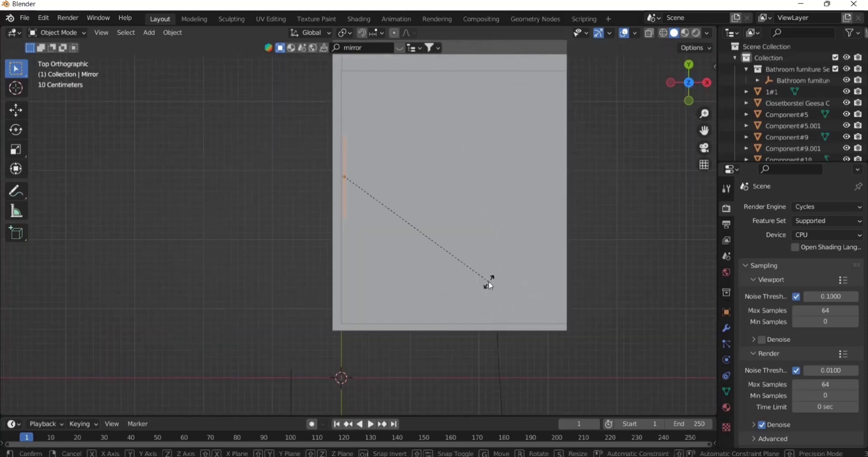
pyautogui.press('z')
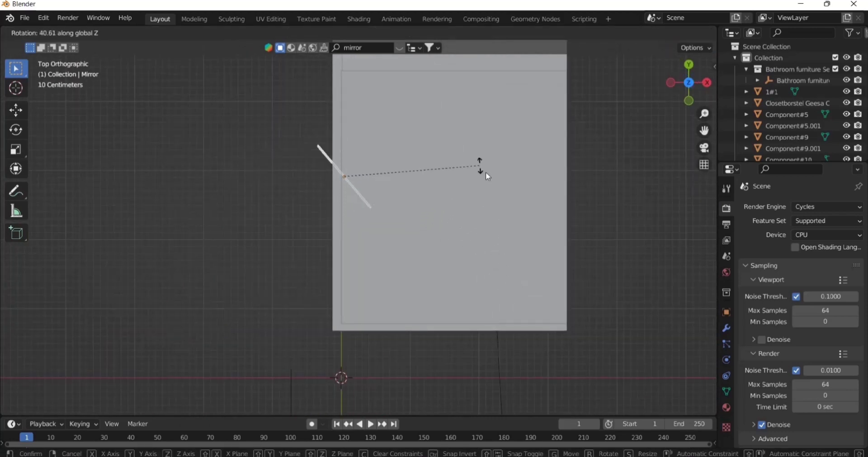
pyautogui.write('1')
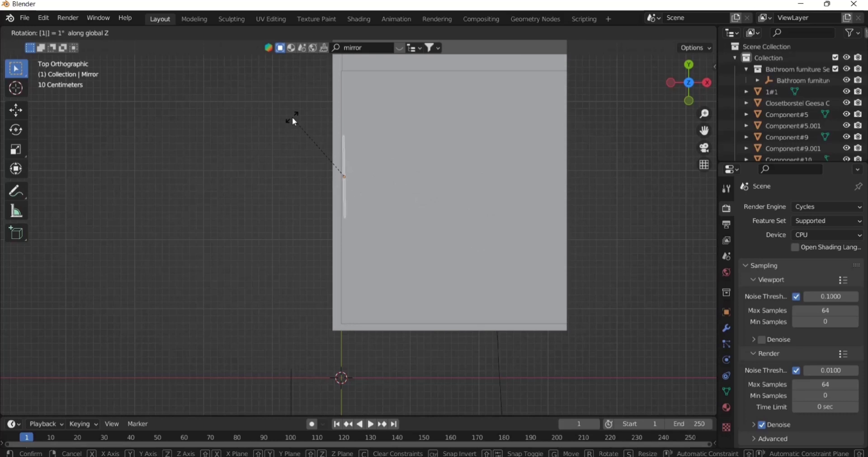
pyautogui.write('80')
pyautogui.press('Return')
# - Examine the mirror's reflection and its glow on the vanity wall in a rendered preview, and return to solid shading
pyautogui.moveTo(292, 116); pyautogui.dragTo(142, 145, button='middle')
pyautogui.click(141, 145)
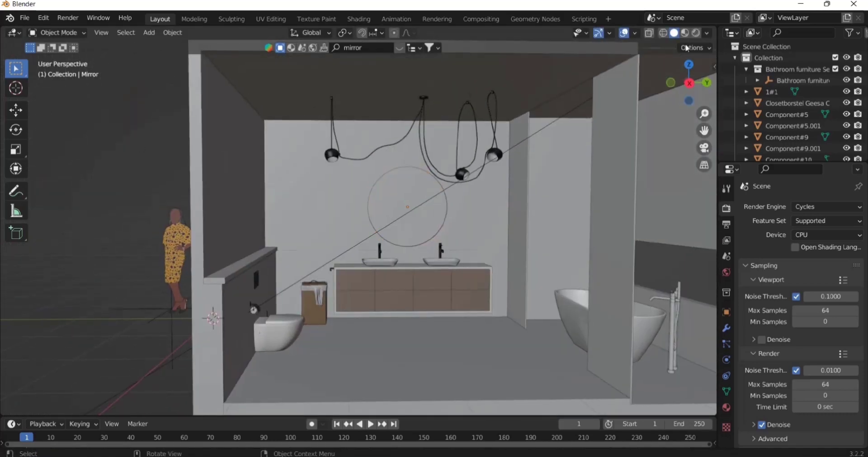
pyautogui.click(696, 33)
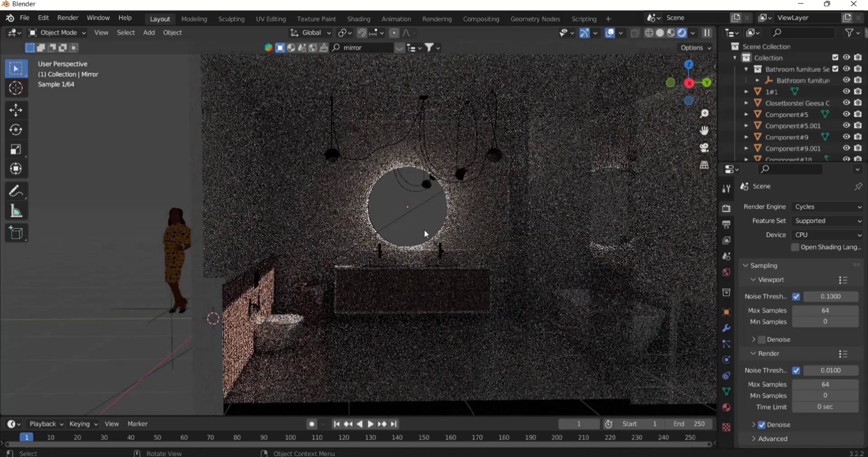
pyautogui.moveTo(425, 229); pyautogui.dragTo(420, 228, button='middle')
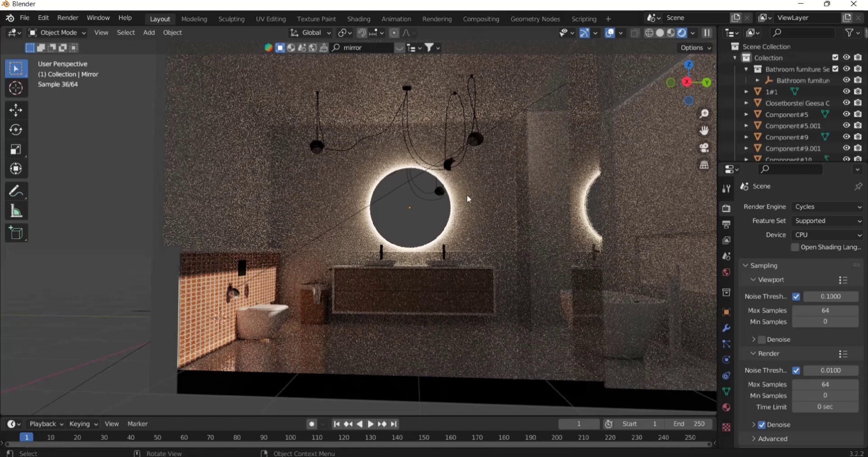
pyautogui.click(660, 33)
pyautogui.moveTo(524, 179)
pyautogui.mouseDown(button='middle')
pyautogui.moveTo(487, 194)
pyautogui.moveTo(477, 170)
pyautogui.moveTo(477, 180)
pyautogui.mouseUp(button='middle')
# - Add an Area light and raise it along Z to just below the ceiling height of the room
pyautogui.hotkey('shift', 'a')
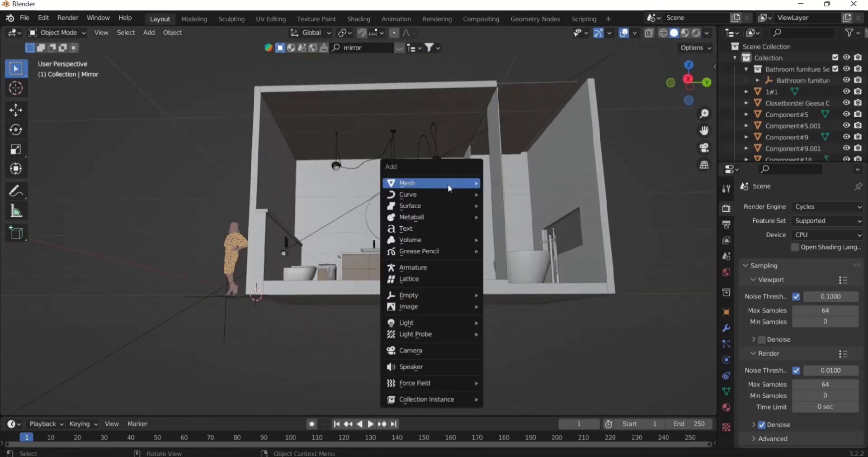
pyautogui.moveTo(472, 324)
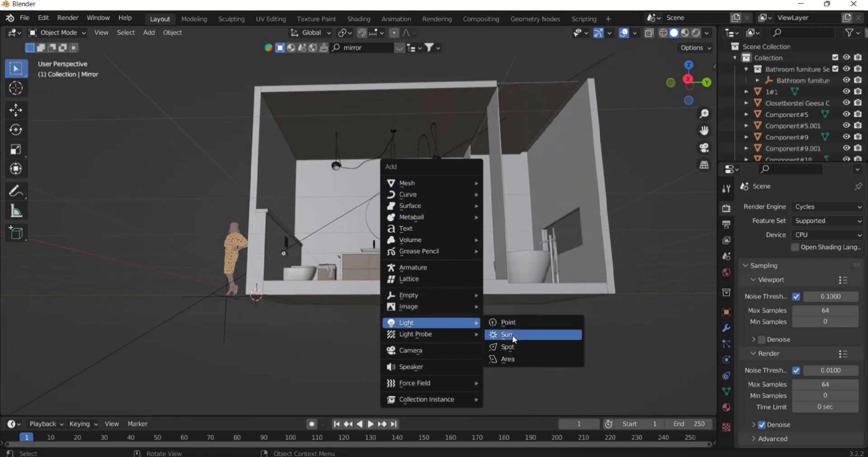
pyautogui.click(507, 359)
pyautogui.press('KP_3')
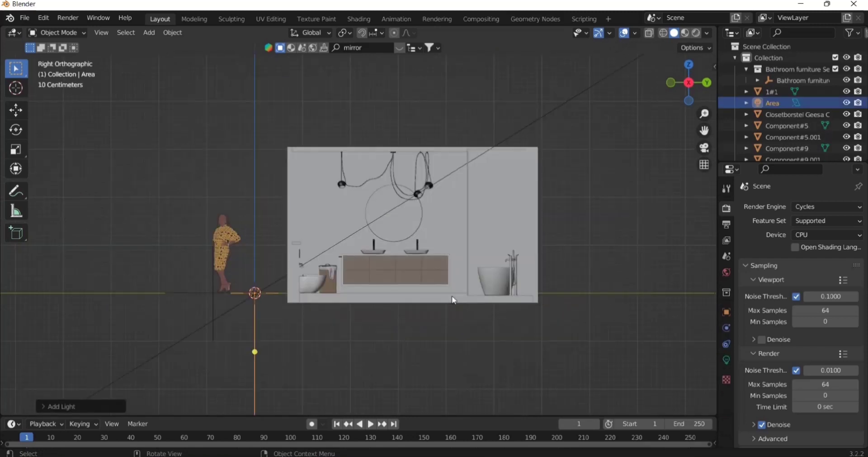
pyautogui.press('g')
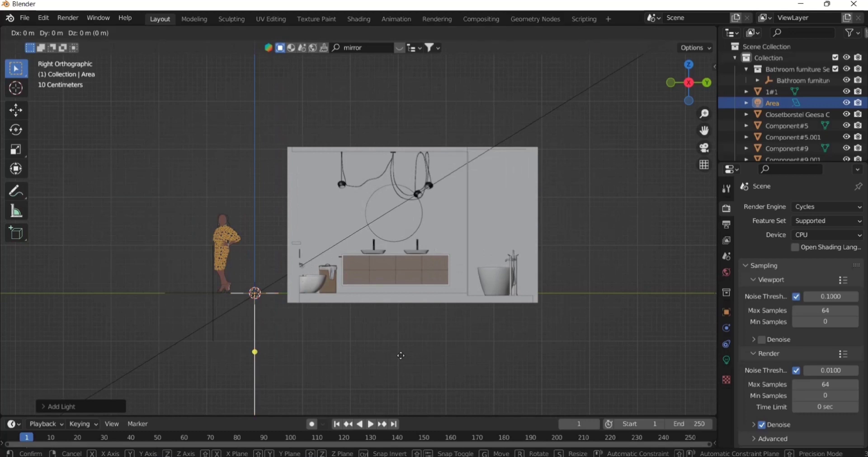
pyautogui.press('z')
pyautogui.click(431, 217)
pyautogui.scroll(3, 370, 148)
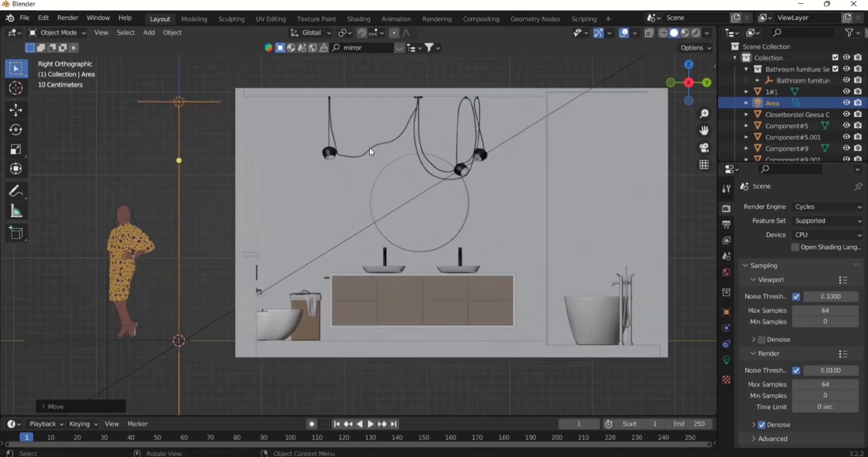
# - Move the Area light along the Y axis into the room, above the vanity area
pyautogui.scroll(1, 370, 151)
pyautogui.press('g')
pyautogui.press('y')
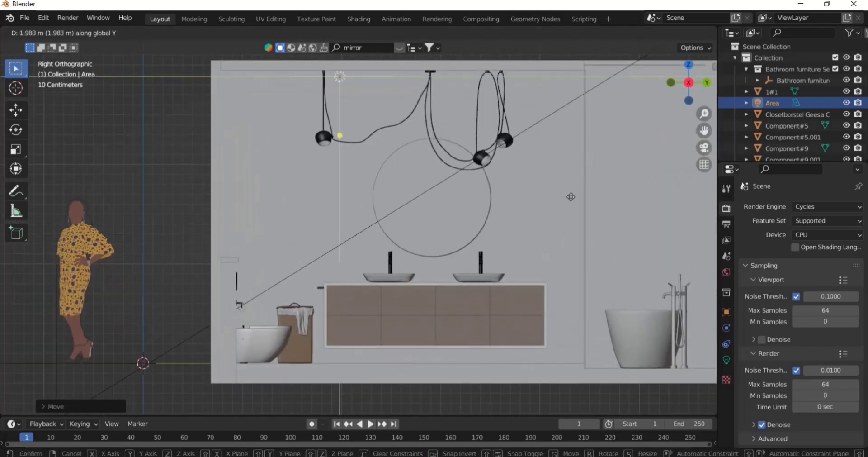
pyautogui.click(620, 200)
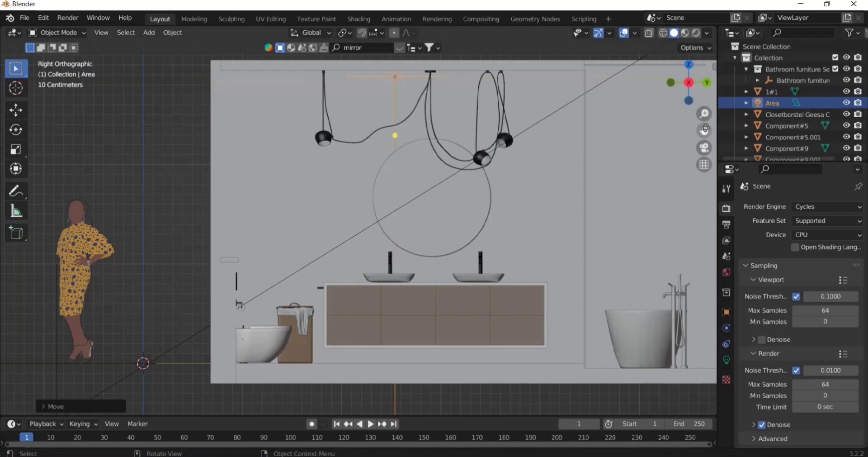
# - Raise the Area light about 0.06 m along Z so it sits level with the ceiling mounts of the pendant lamps
pyautogui.scroll(4, 473, 111)
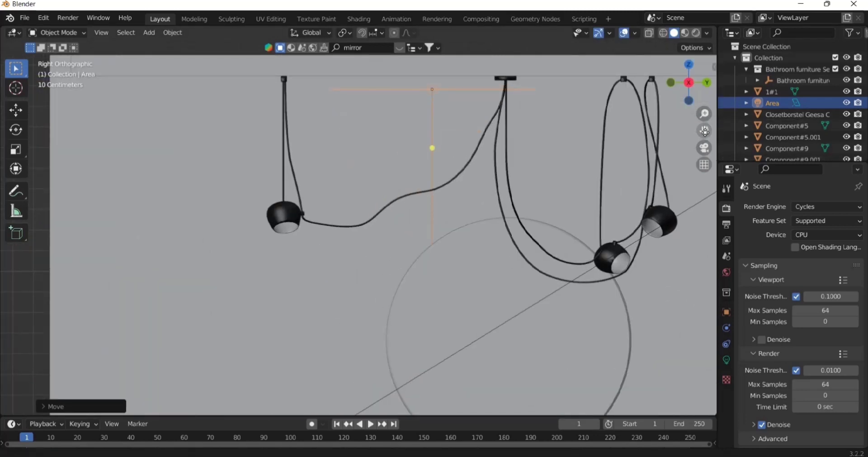
pyautogui.keyDown('shift'); pyautogui.moveTo(477, 159); pyautogui.dragTo(470, 184, button='middle'); pyautogui.keyUp('shift')
pyautogui.press('g')
pyautogui.press('z')
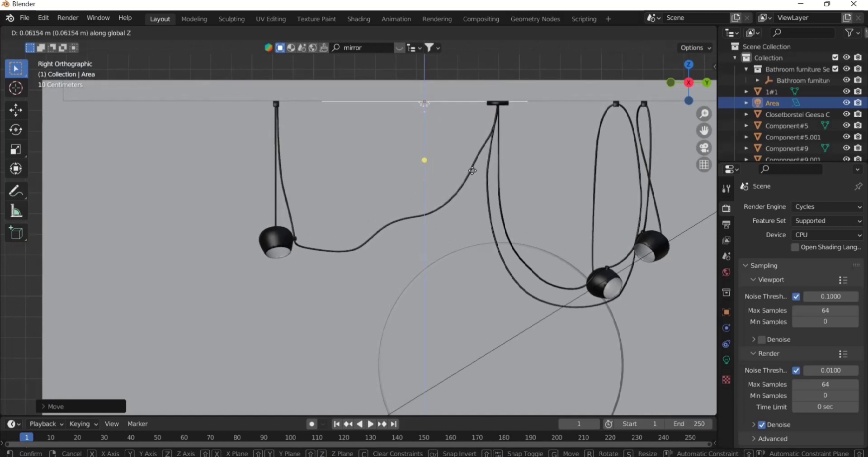
pyautogui.click(472, 170)
# - From the top view, move the Area light along the X axis to the middle of the room's depth
pyautogui.scroll(-3, 471, 170)
pyautogui.press('KP_7')
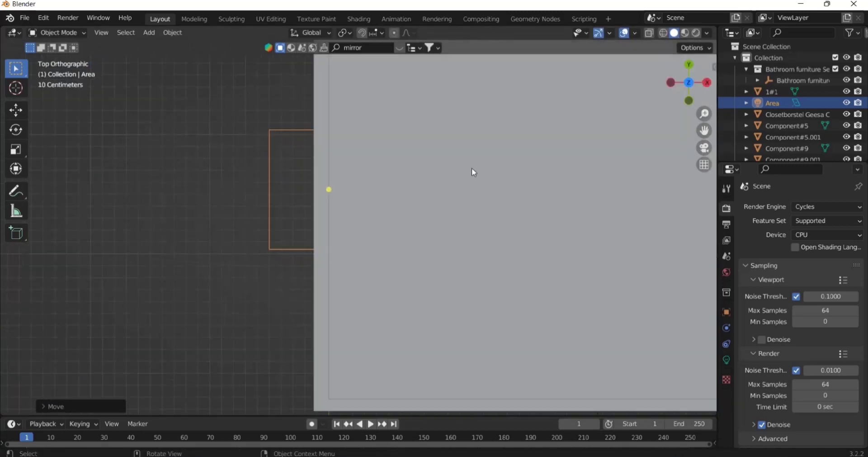
pyautogui.scroll(-1, 471, 168)
pyautogui.press('g')
pyautogui.press('x')
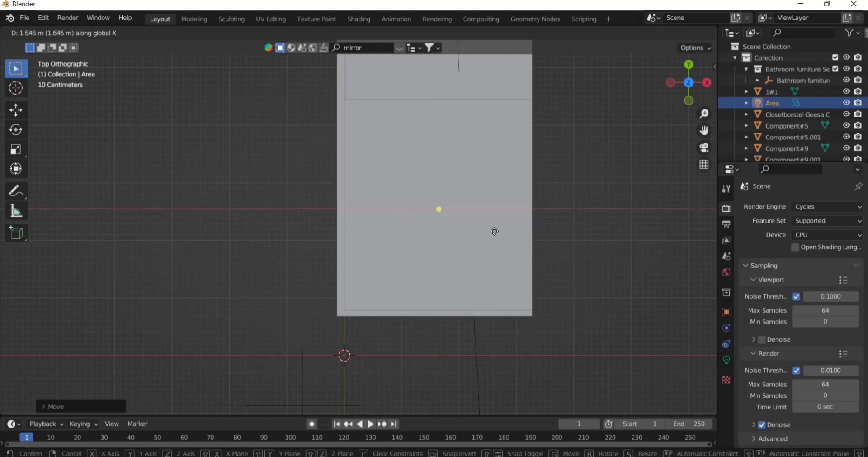
pyautogui.click(502, 247)
# - Scale the Area light up to nearly three times its size and stretch it further along the Y axis
pyautogui.moveTo(503, 250); pyautogui.dragTo(445, 233, button='middle')
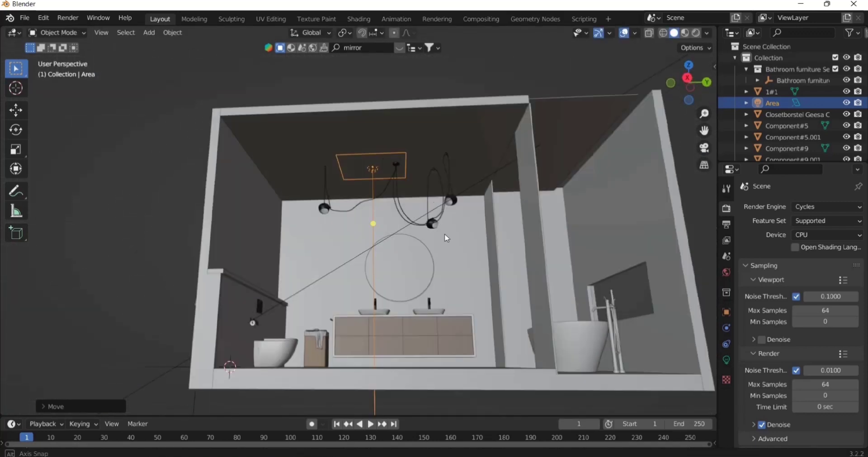
pyautogui.press('s')
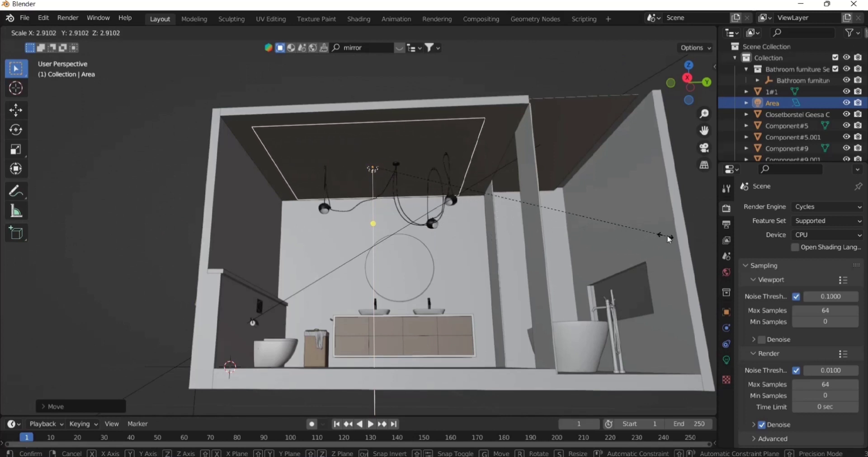
pyautogui.click(660, 219)
pyautogui.moveTo(660, 219); pyautogui.dragTo(442, 202, button='middle')
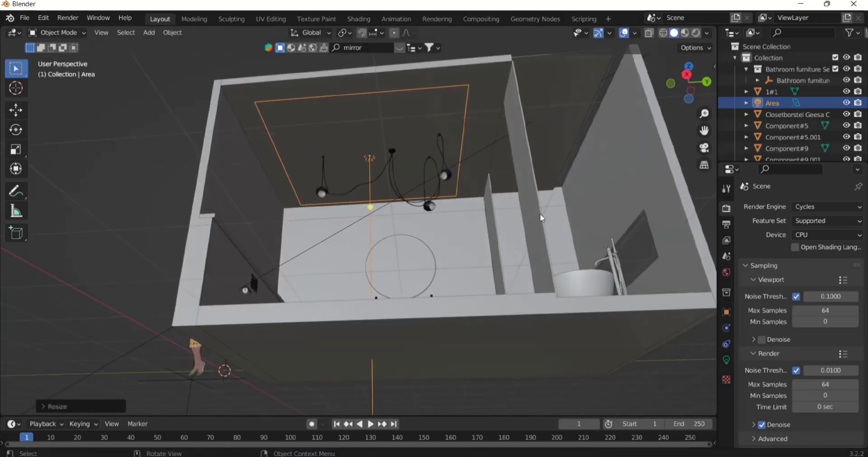
pyautogui.press('s')
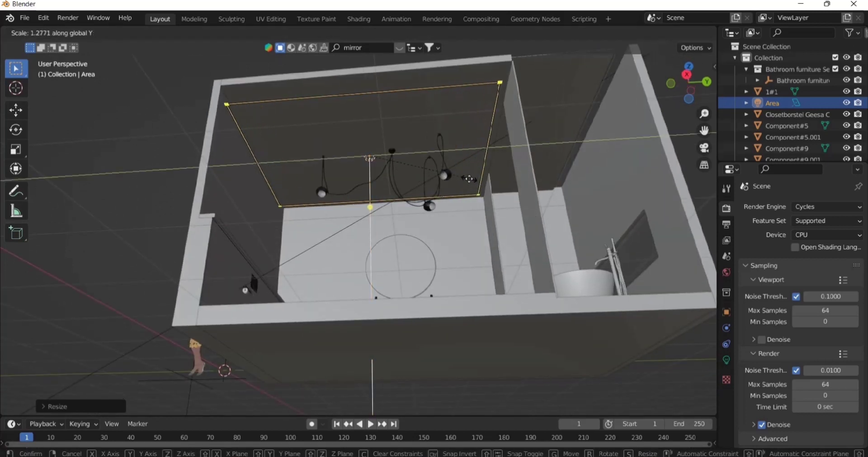
pyautogui.click(459, 179)
# - Adjust the Area light's position and scale along Y until it spans the ceiling from the side wall to the bathtub partition
pyautogui.scroll(-2, 459, 178)
pyautogui.press('g')
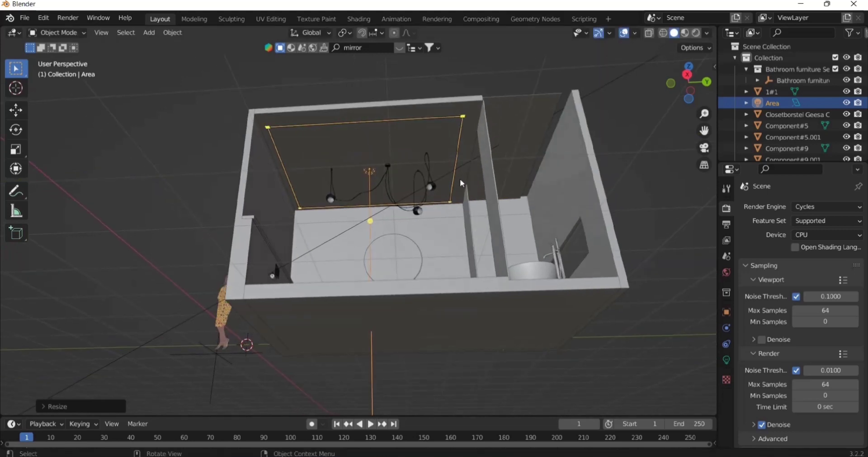
pyautogui.press('y')
pyautogui.click(422, 175)
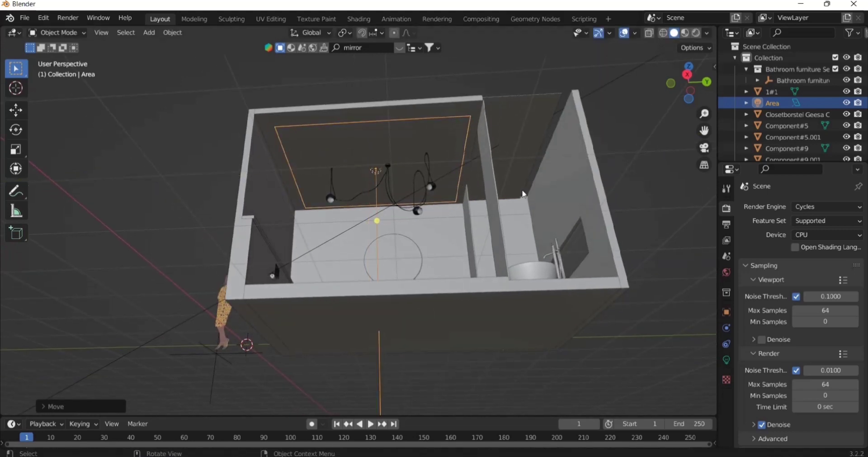
pyautogui.press('s')
pyautogui.press('y')
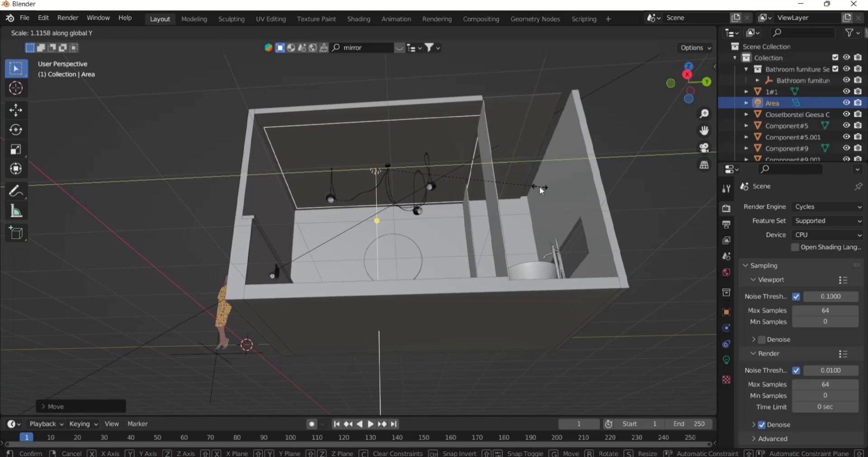
pyautogui.click(540, 187)
pyautogui.press('g')
pyautogui.press('y')
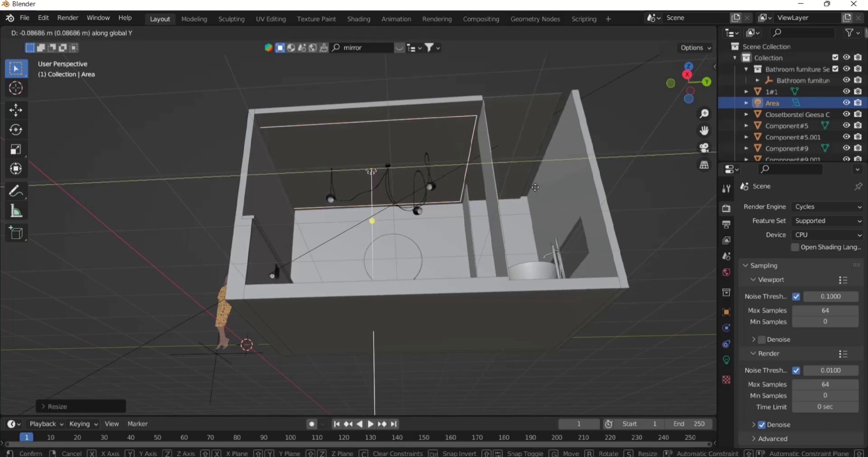
pyautogui.click(539, 191)
pyautogui.press('s')
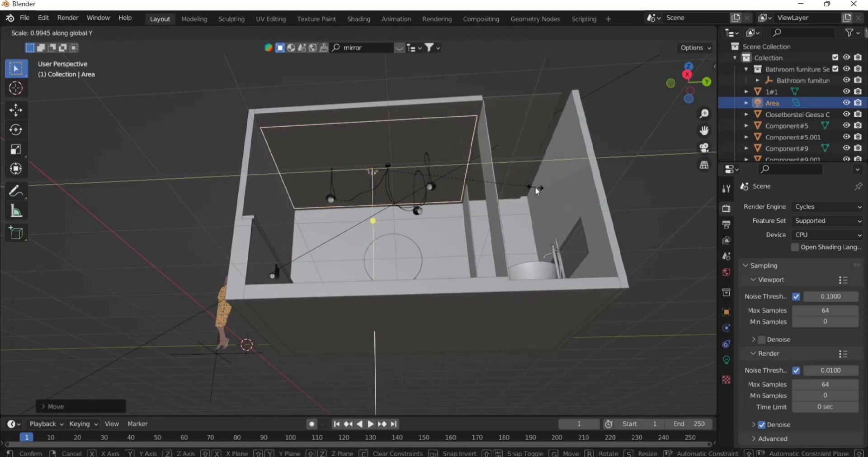
pyautogui.click(536, 186)
# - Scale and shift the Area light along X so it covers the ceiling from the vanity wall to the room's open front
pyautogui.press('s')
pyautogui.press('x')
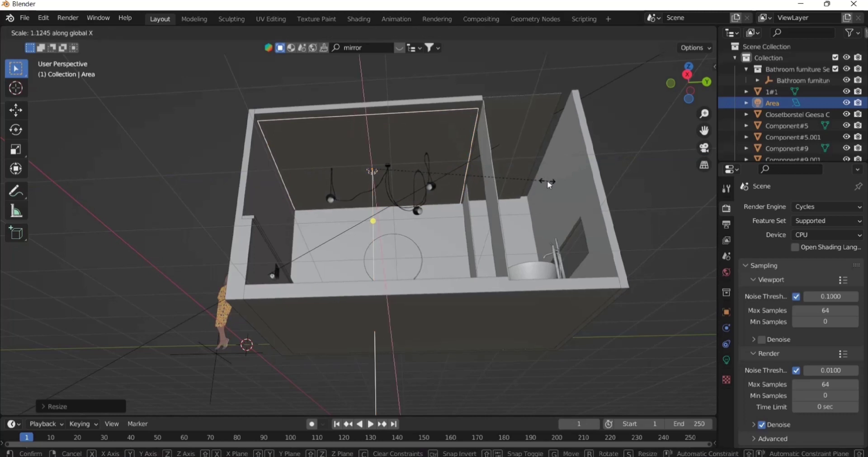
pyautogui.click(536, 193)
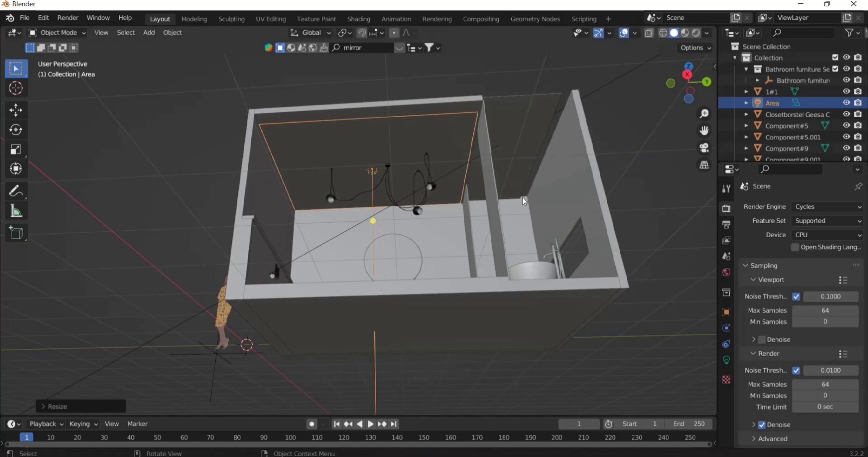
pyautogui.press('g')
pyautogui.press('x')
pyautogui.click(522, 196)
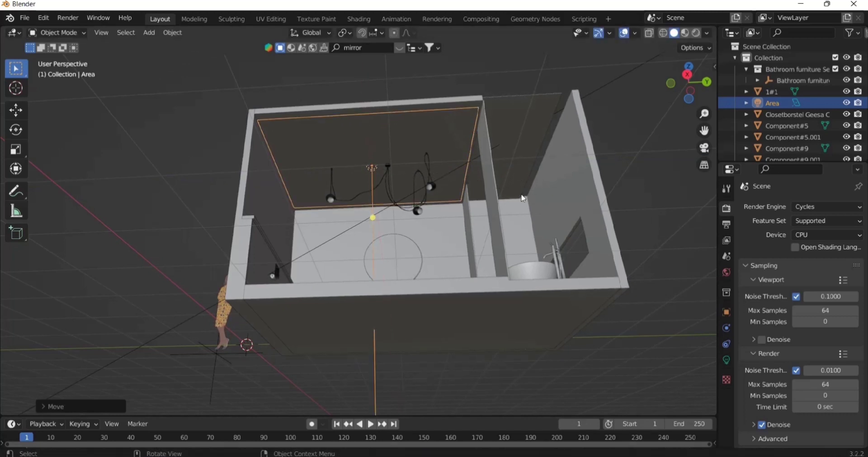
pyautogui.press('s')
pyautogui.press('x')
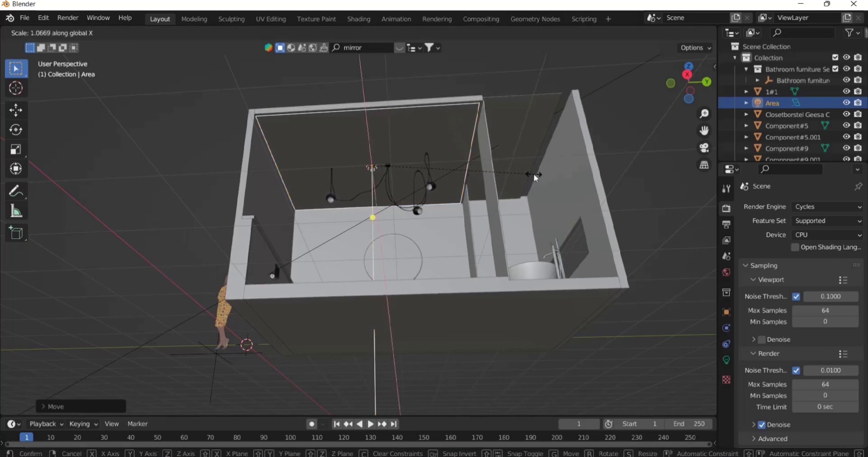
pyautogui.click(537, 177)
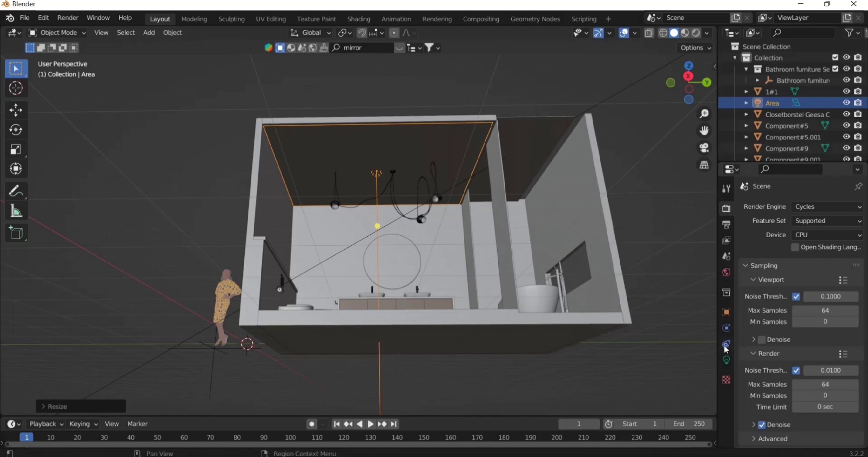
# - Set the Area light's power to 15 W
pyautogui.click(727, 360)
pyautogui.click(816, 283)
pyautogui.write('15')
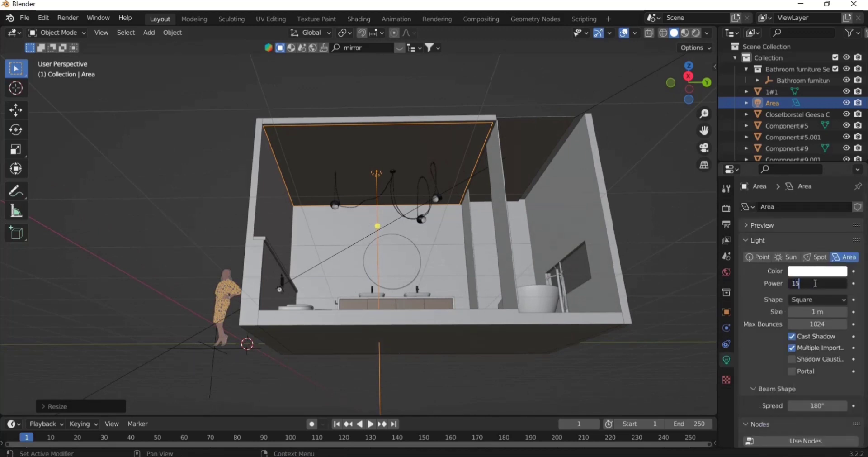
pyautogui.press('Return')
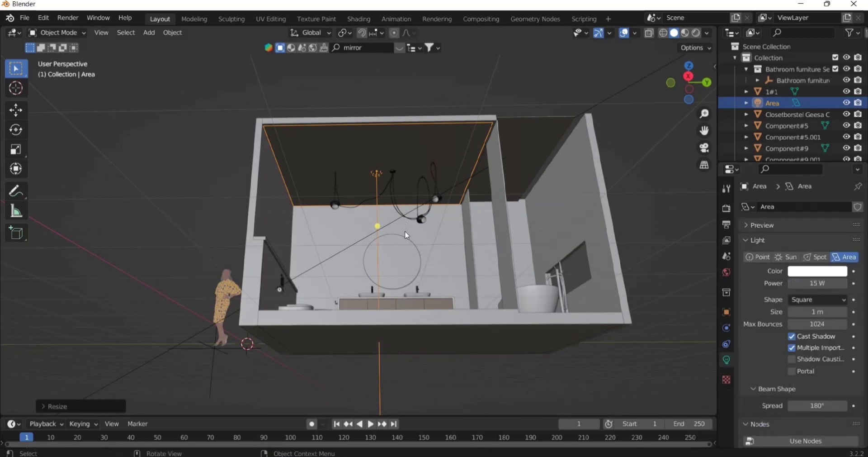
# - Show the room in a rendered preview and tint the Area light a pale warm yellow
pyautogui.moveTo(405, 231); pyautogui.dragTo(380, 271, button='middle')
pyautogui.click(380, 262)
pyautogui.scroll(2, 380, 267)
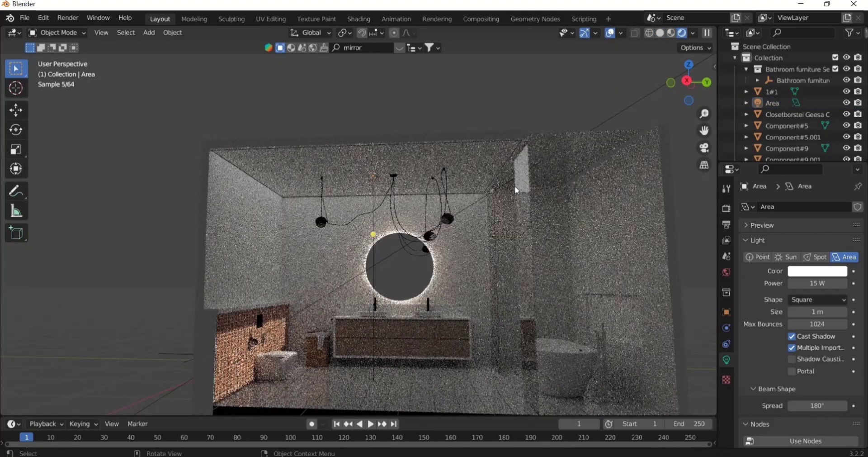
pyautogui.click(818, 271)
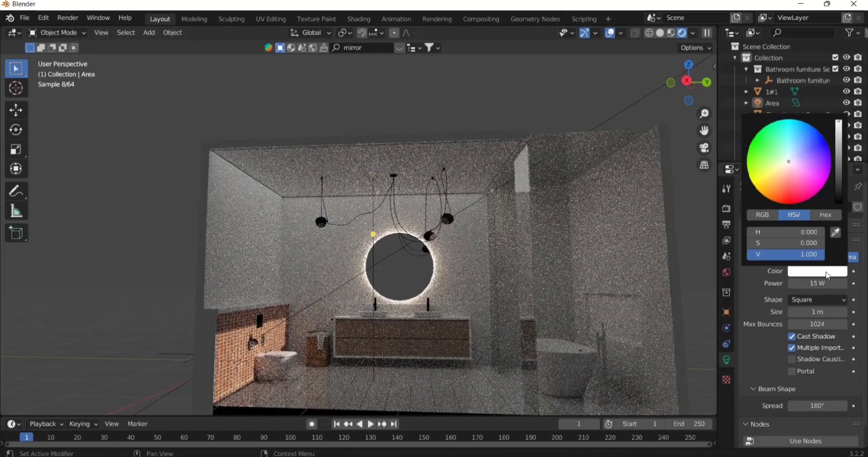
pyautogui.click(784, 166)
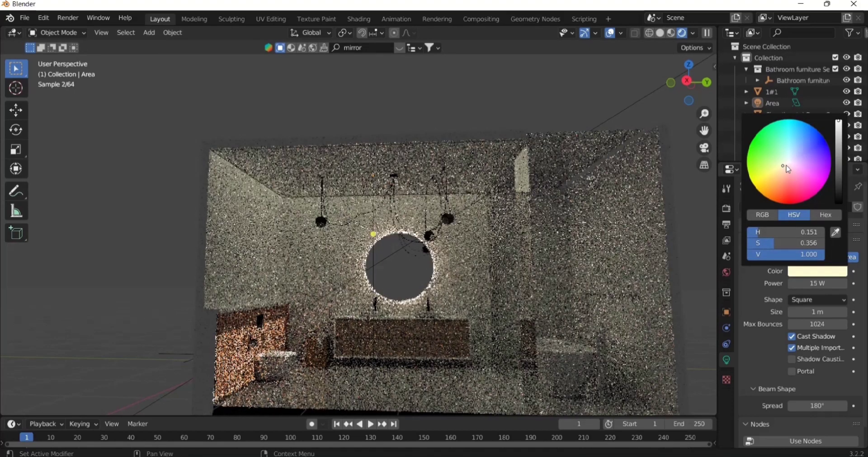
pyautogui.click(786, 167)
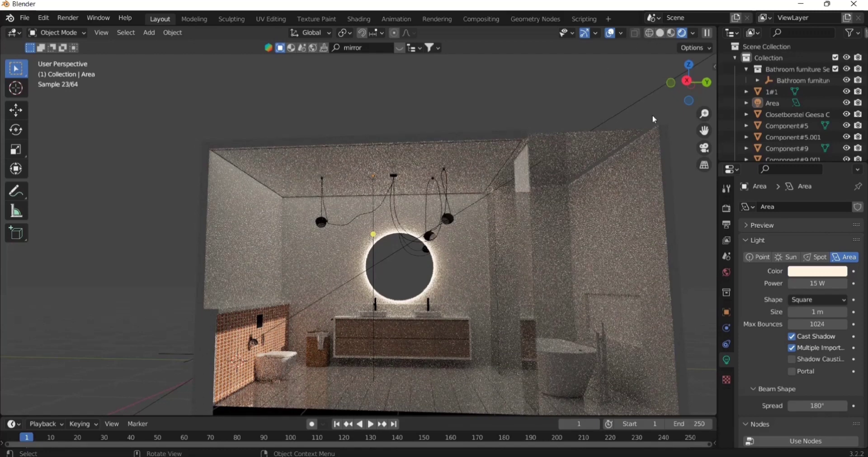
# - Return to solid shading and link the material of the window pane beside the bathtub to the tall front partition panel
pyautogui.click(660, 34)
pyautogui.moveTo(704, 130)
pyautogui.mouseDown()
pyautogui.moveTo(569, 155)
pyautogui.moveTo(544, 191)
pyautogui.mouseUp()
pyautogui.click(518, 204)
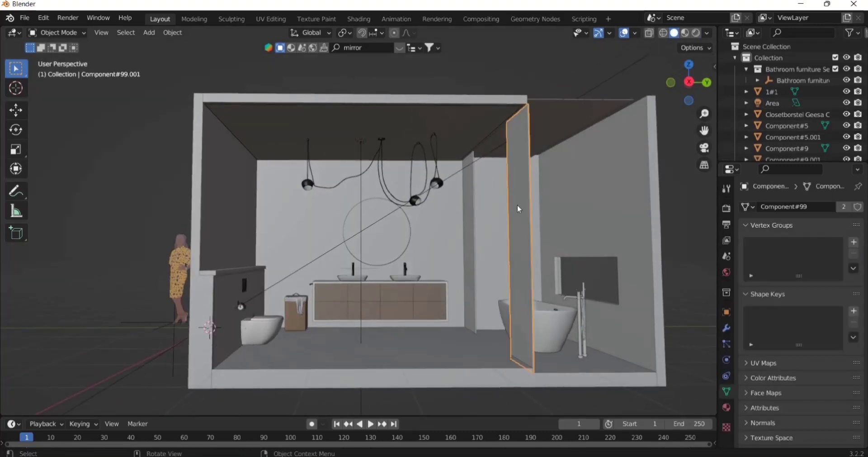
pyautogui.keyDown('shift'); pyautogui.click(581, 281); pyautogui.keyUp('shift')
pyautogui.hotkey('ctrl', 'l')
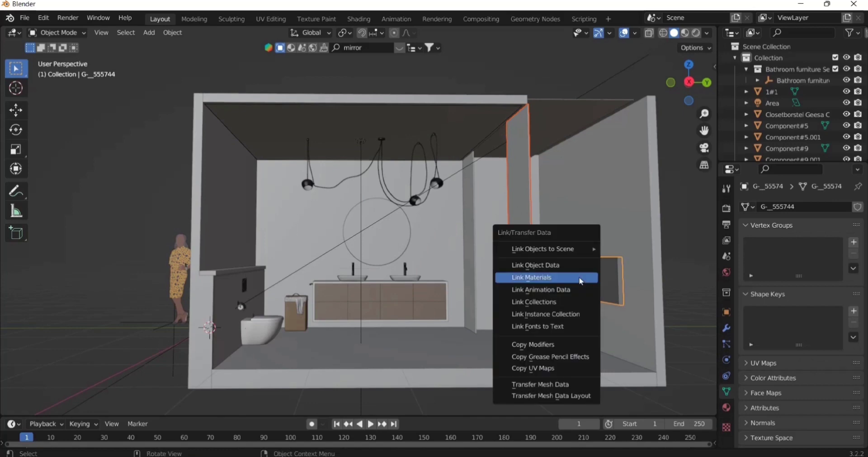
pyautogui.click(581, 282)
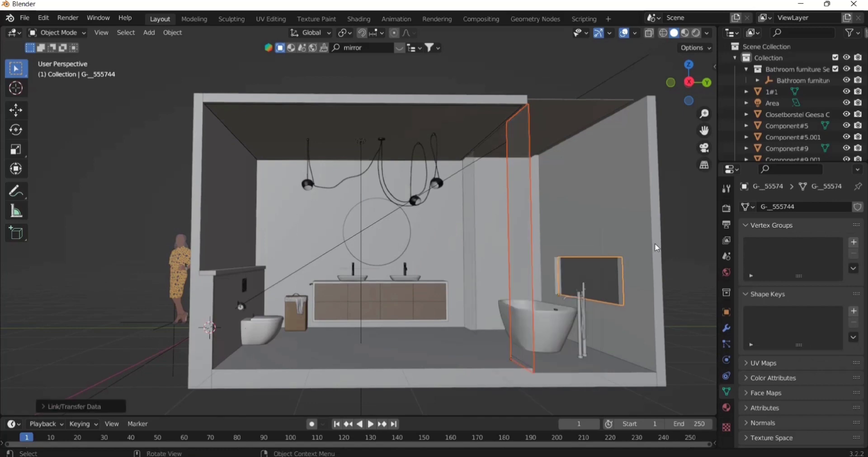
# - Check the partition's glass material and the room's lighting from several angles in a rendered preview, and return to solid shading
pyautogui.click(696, 33)
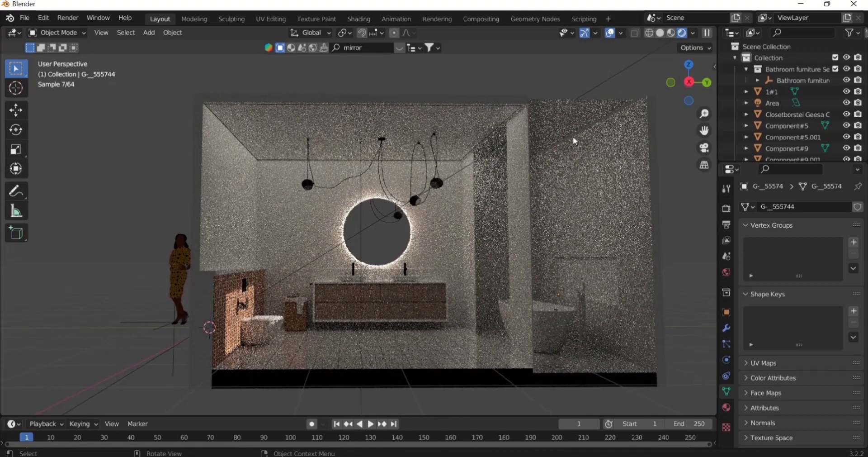
pyautogui.moveTo(599, 109); pyautogui.dragTo(470, 118, button='middle')
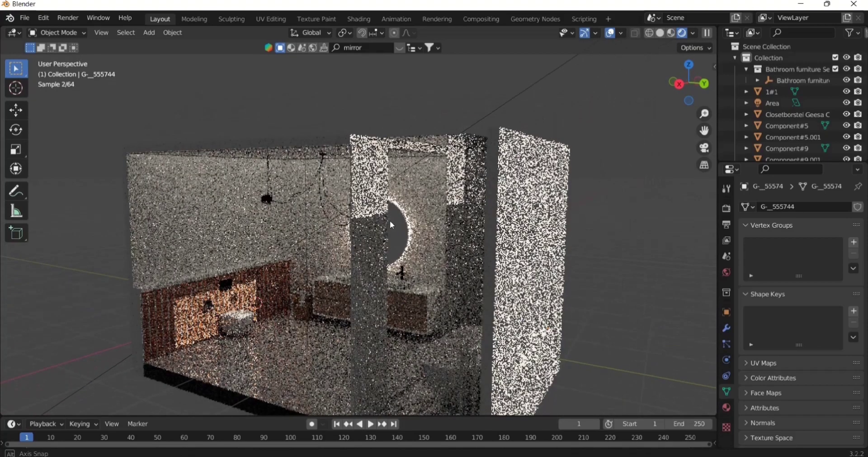
pyautogui.moveTo(393, 224); pyautogui.dragTo(436, 198, button='middle')
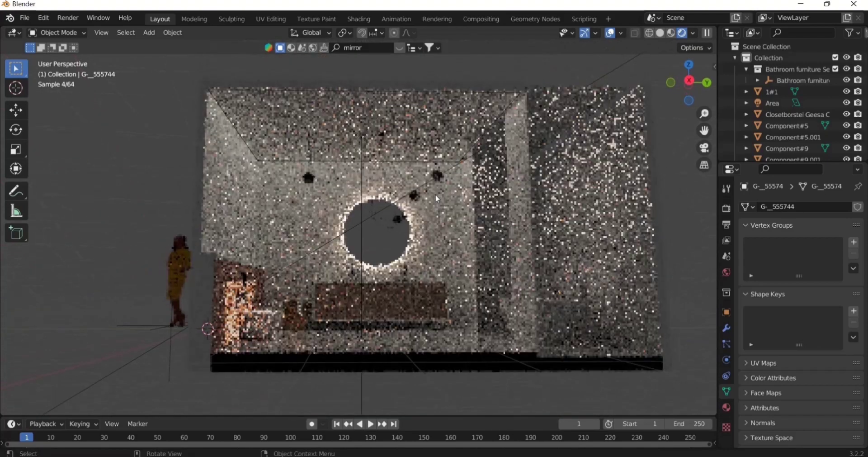
pyautogui.moveTo(511, 178); pyautogui.dragTo(570, 120, button='middle')
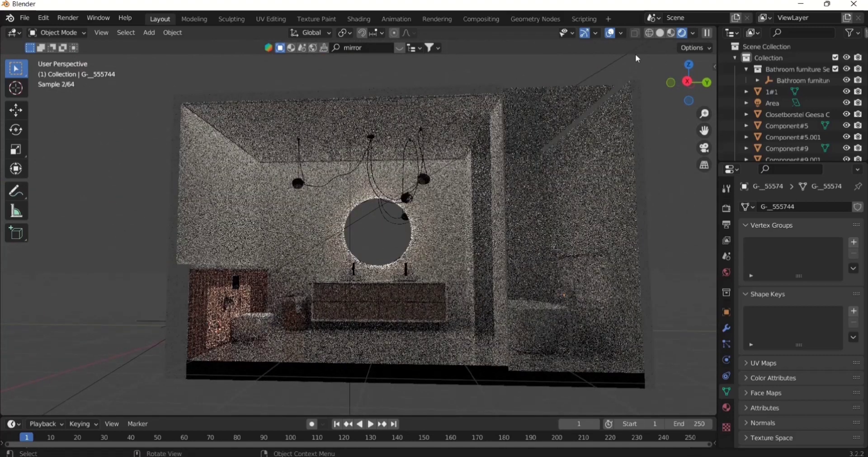
pyautogui.click(661, 33)
# - Link the window pane's material to the ceiling pane above the bathtub and to both glass partitions
pyautogui.click(542, 133)
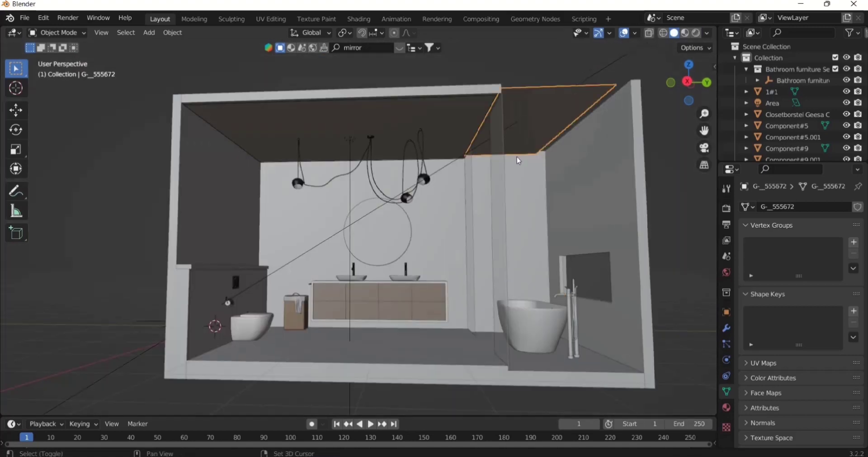
pyautogui.keyDown('shift'); pyautogui.click(471, 204); pyautogui.keyUp('shift')
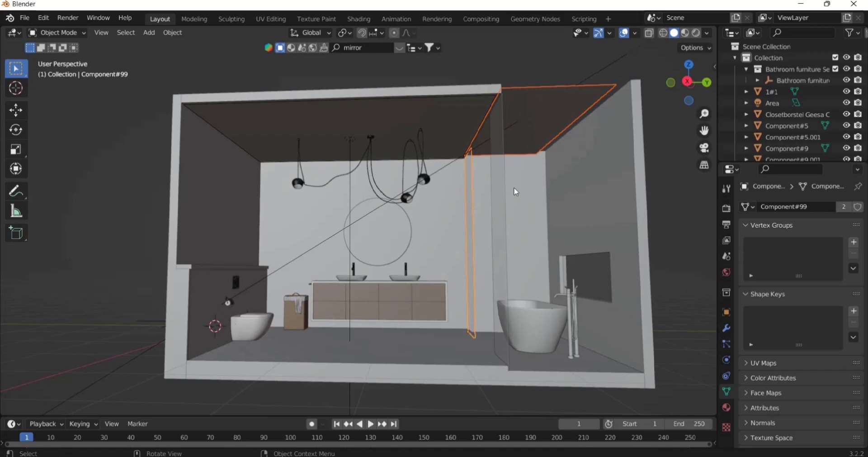
pyautogui.keyDown('shift'); pyautogui.click(498, 175); pyautogui.keyUp('shift')
pyautogui.keyDown('shift'); pyautogui.click(481, 186); pyautogui.keyUp('shift')
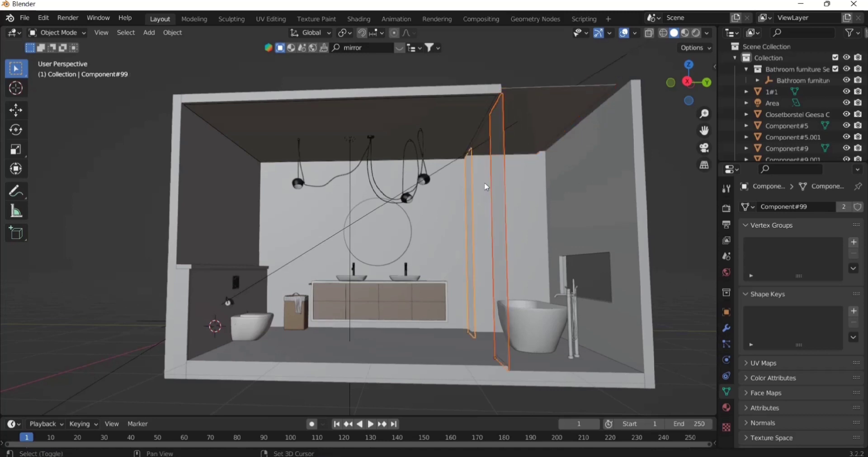
pyautogui.keyDown('shift'); pyautogui.click(533, 122); pyautogui.keyUp('shift')
pyautogui.keyDown('shift'); pyautogui.click(574, 265); pyautogui.keyUp('shift')
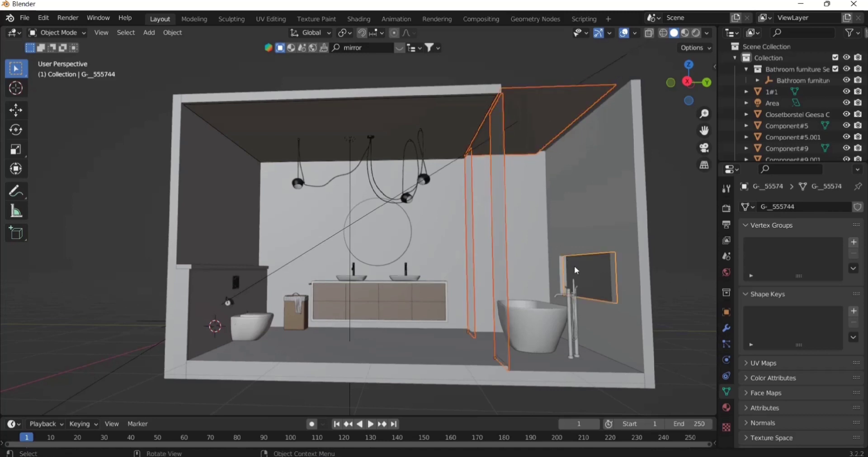
pyautogui.hotkey('ctrl', 'l')
pyautogui.click(576, 268)
pyautogui.click(668, 162)
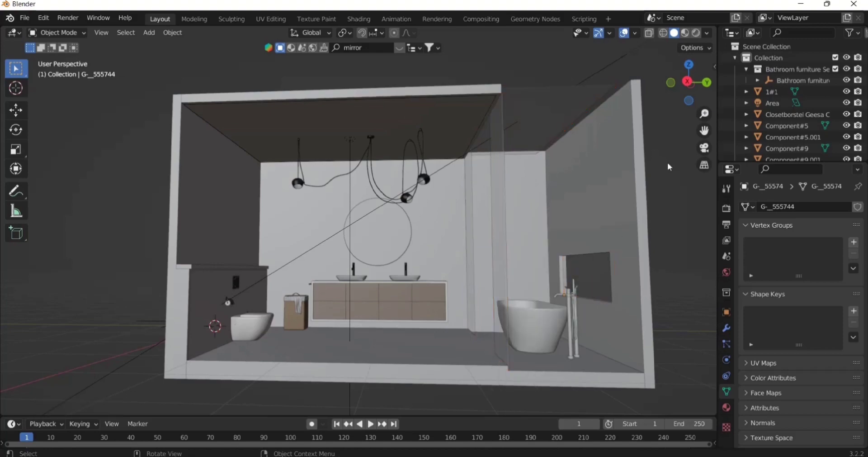
# - Check the linked glass in a rendered preview and undo the last material link
pyautogui.click(697, 33)
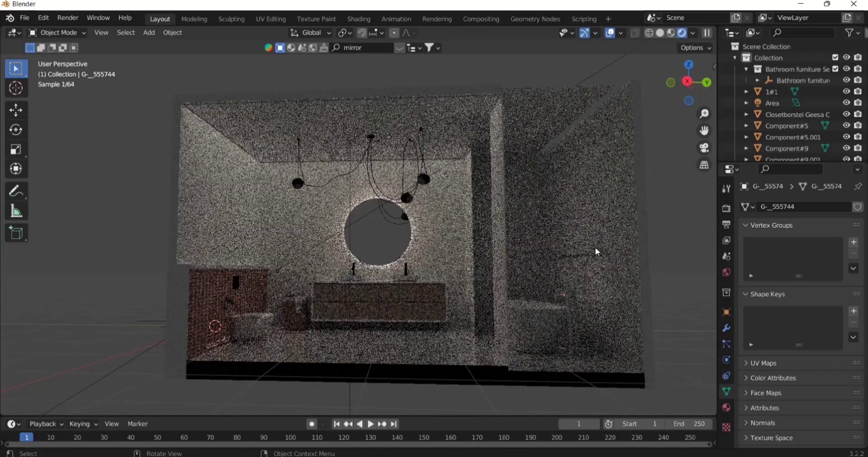
pyautogui.moveTo(544, 107); pyautogui.dragTo(539, 211, button='middle')
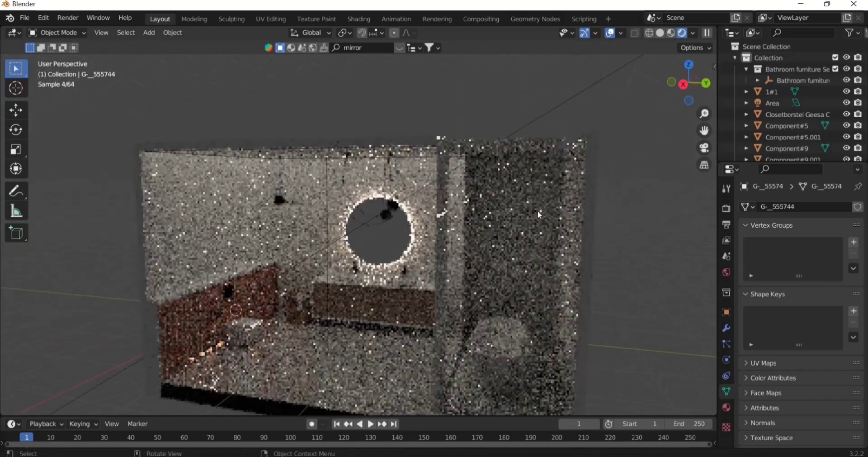
pyautogui.hotkey('ctrl', 'z')
pyautogui.hotkey('ctrl', 'z')
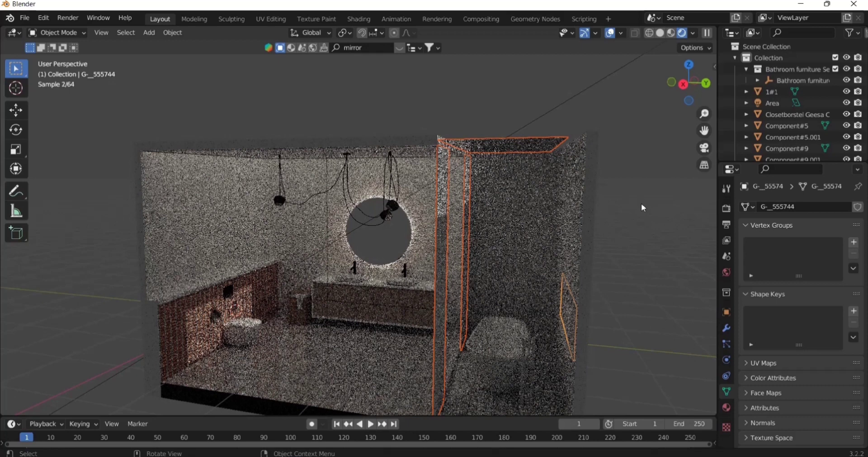
# - Try to link the rear partition's material to the ceiling pane and the front partition
pyautogui.keyDown('shift'); pyautogui.click(467, 204); pyautogui.keyUp('shift')
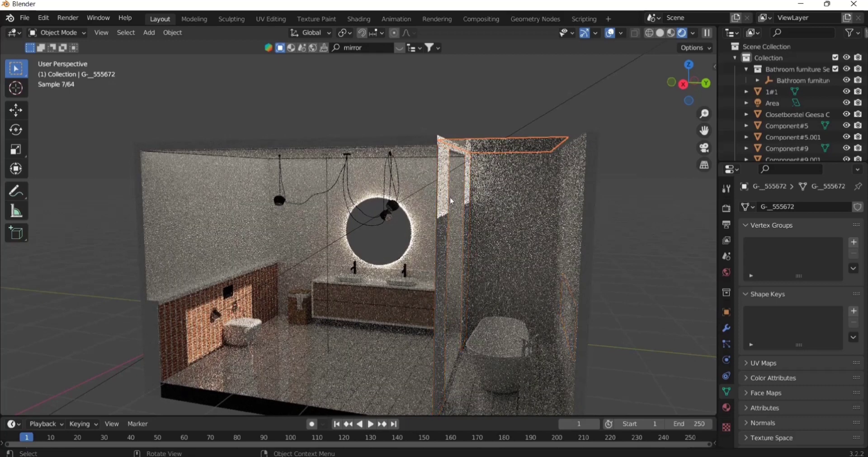
pyautogui.keyDown('shift'); pyautogui.click(468, 203); pyautogui.keyUp('shift')
pyautogui.keyDown('shift'); pyautogui.click(468, 204); pyautogui.keyUp('shift')
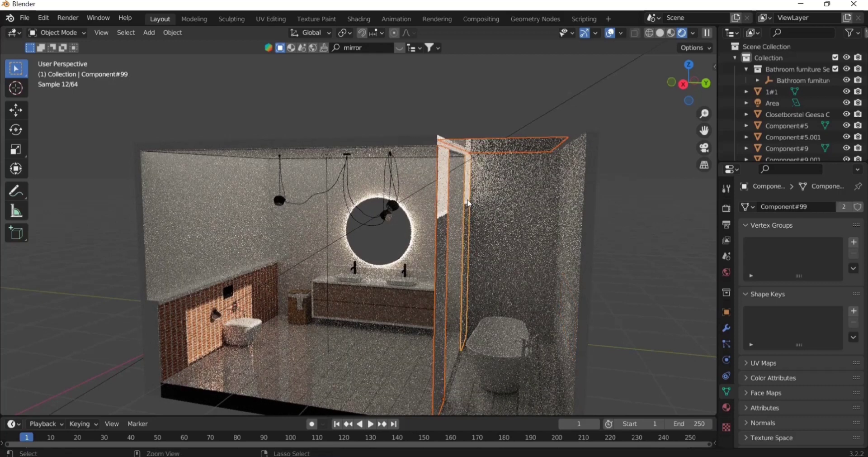
pyautogui.hotkey('ctrl', 'l')
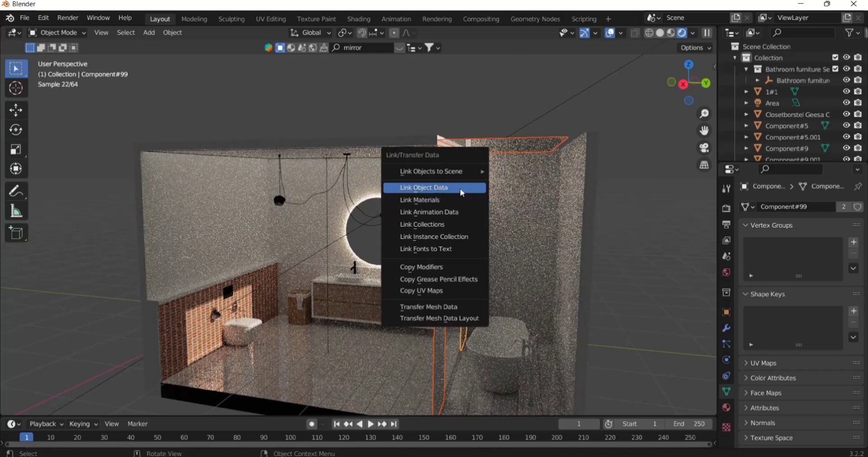
pyautogui.click(459, 199)
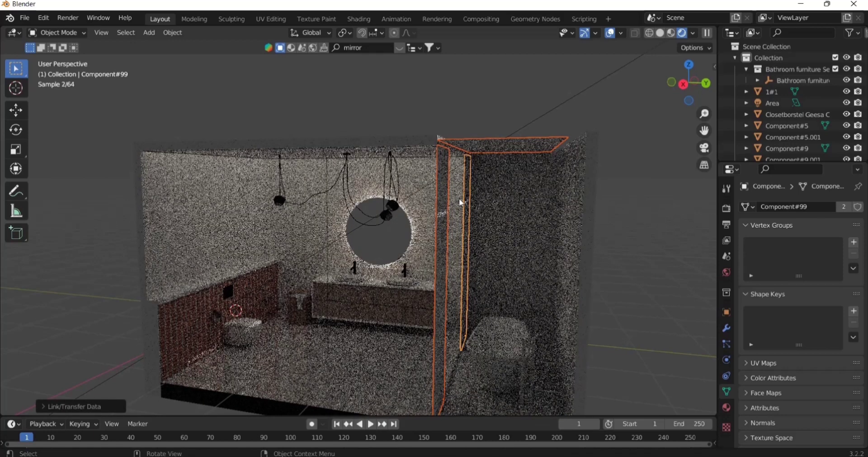
# - Link the material of the ceiling pane above the bathtub to the front and rear partitions
pyautogui.click(448, 186)
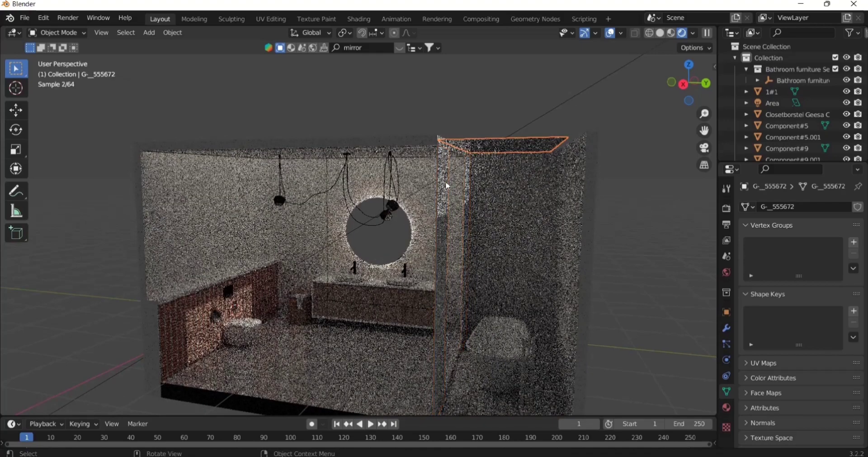
pyautogui.click(470, 191)
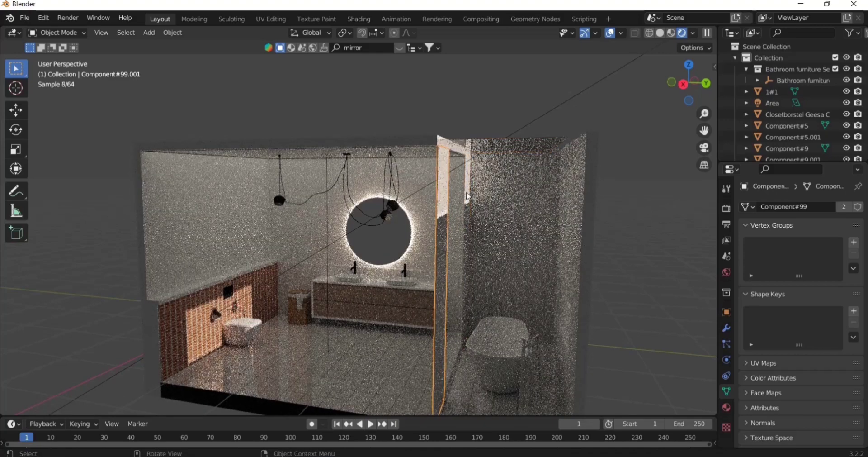
pyautogui.click(490, 152)
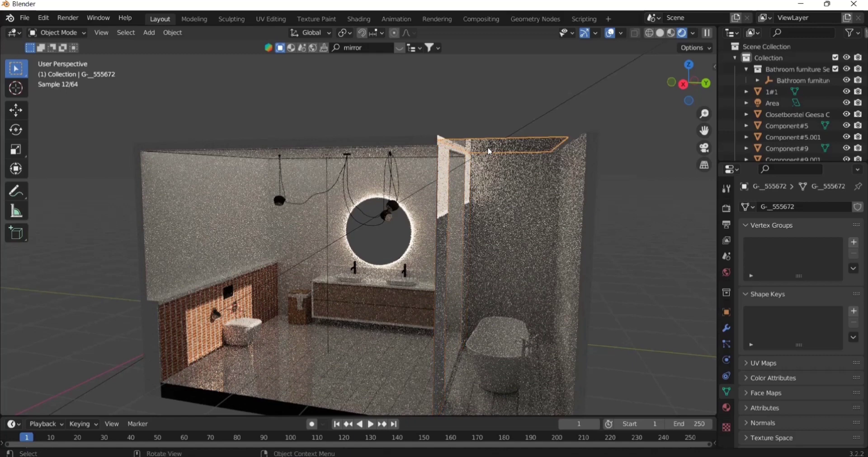
pyautogui.keyDown('shift'); pyautogui.click(466, 199); pyautogui.keyUp('shift')
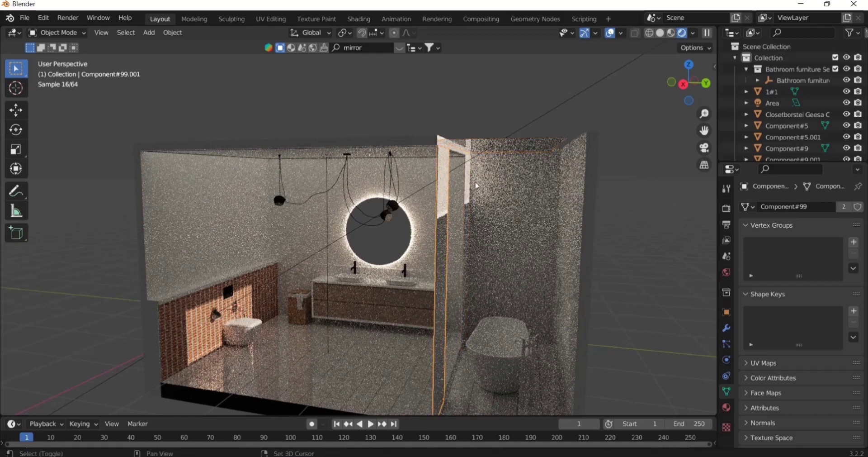
pyautogui.keyDown('shift'); pyautogui.click(490, 165); pyautogui.keyUp('shift')
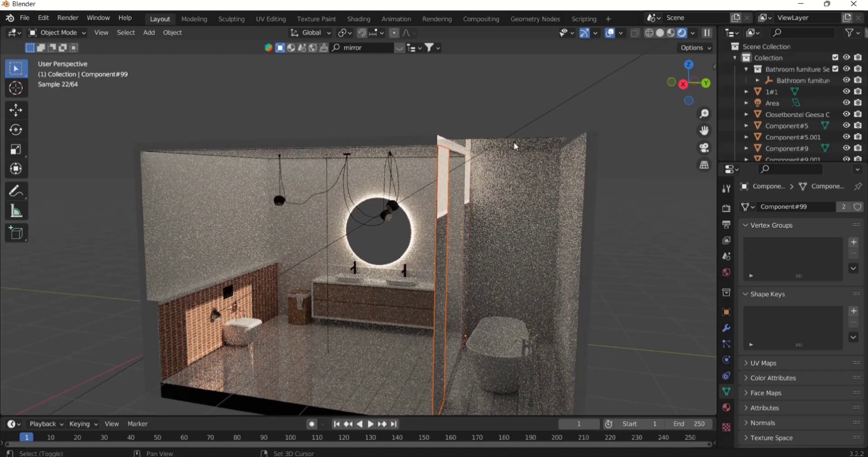
pyautogui.keyDown('shift'); pyautogui.click(469, 185); pyautogui.keyUp('shift')
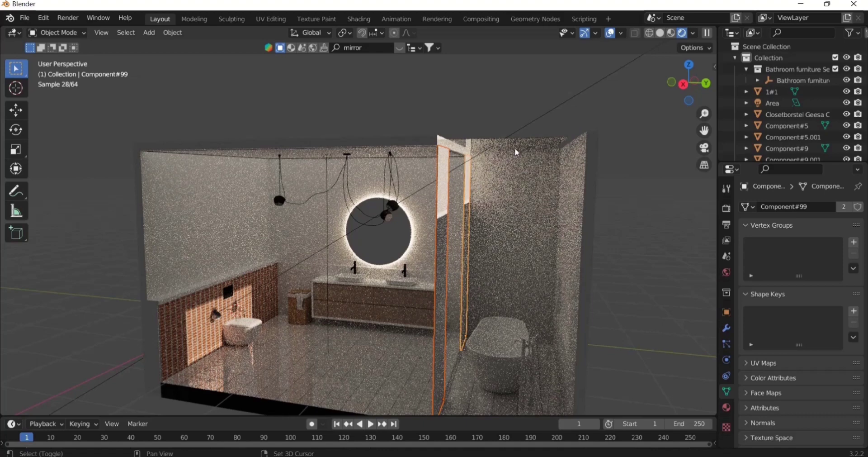
pyautogui.keyDown('shift'); pyautogui.click(518, 153); pyautogui.keyUp('shift')
pyautogui.hotkey('ctrl', 'l')
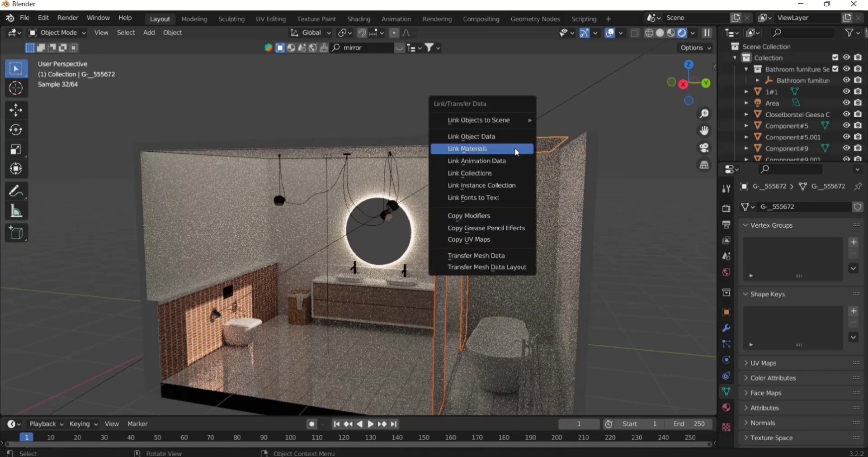
pyautogui.click(518, 149)
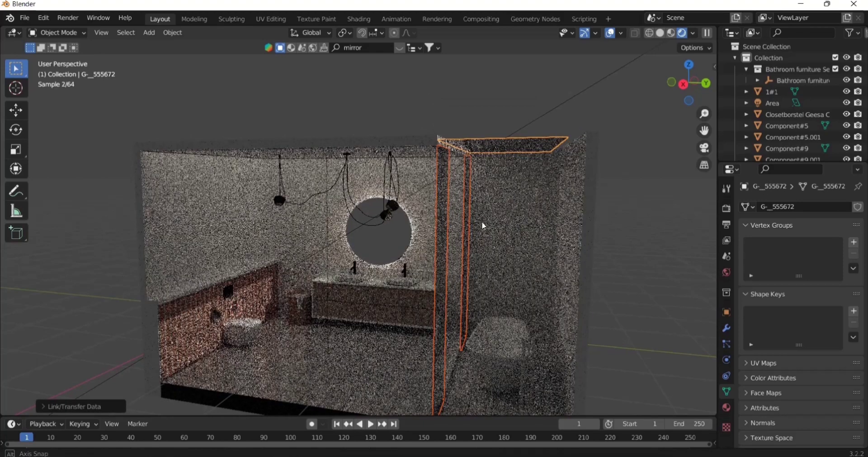
# - Link the front partition's material to the window pane beside the bathtub and return to solid shading
pyautogui.moveTo(482, 221); pyautogui.dragTo(589, 273, button='middle')
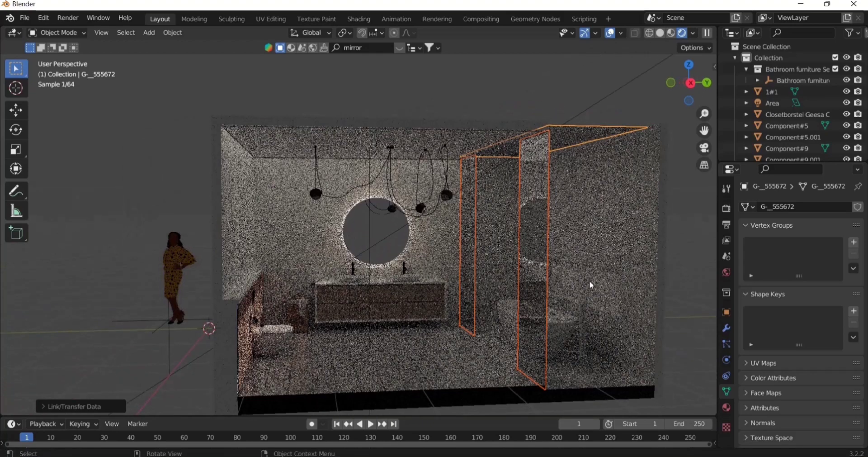
pyautogui.click(590, 281)
pyautogui.keyDown('shift'); pyautogui.click(535, 268); pyautogui.keyUp('shift')
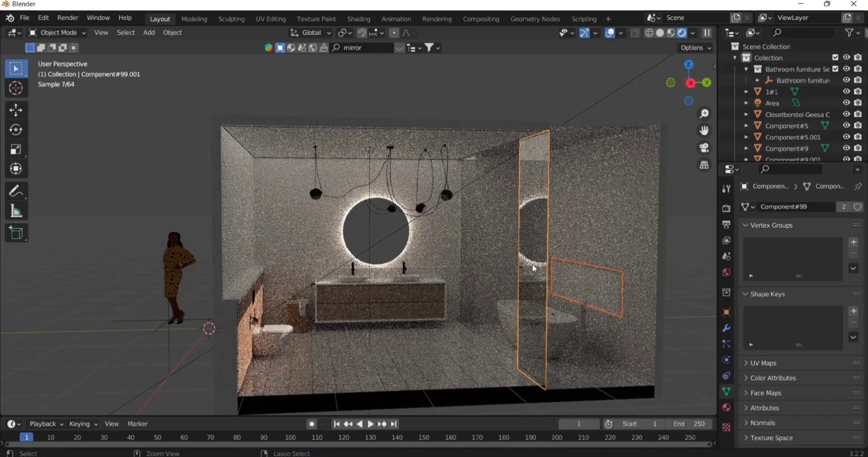
pyautogui.hotkey('ctrl', 'l')
pyautogui.click(534, 268)
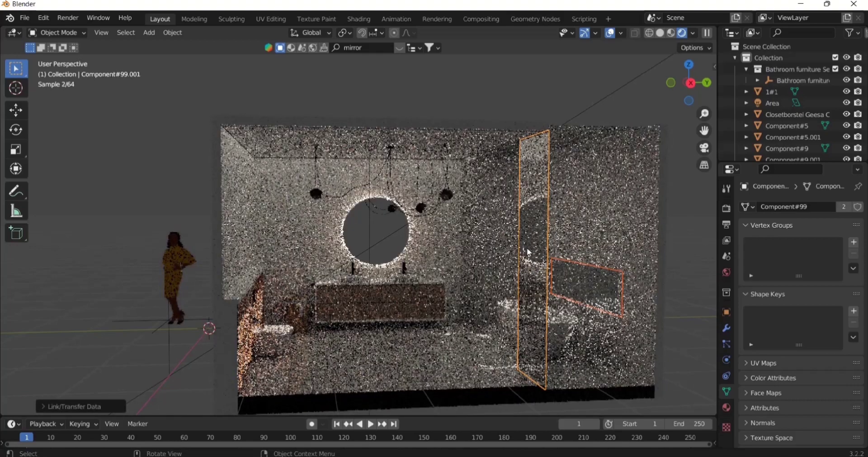
pyautogui.hotkey('alt', 'a')
pyautogui.click(661, 33)
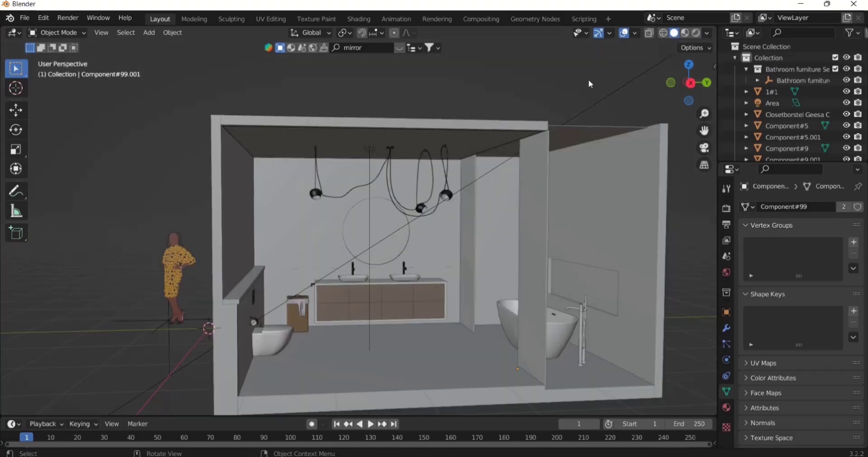
# - Examine the whole room's glass and lighting from the front in a rendered preview, and return to solid shading
pyautogui.press('KP_3')
pyautogui.moveTo(589, 79); pyautogui.dragTo(620, 86, button='middle')
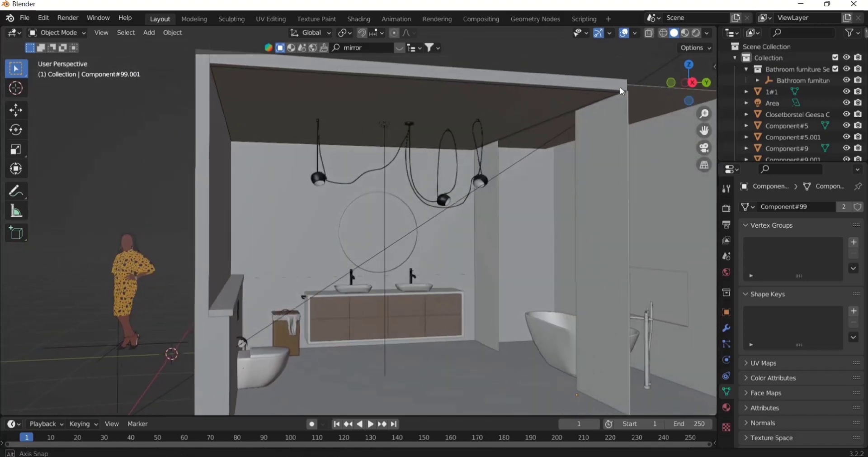
pyautogui.scroll(-3, 618, 91)
pyautogui.moveTo(705, 130); pyautogui.dragTo(710, 128)
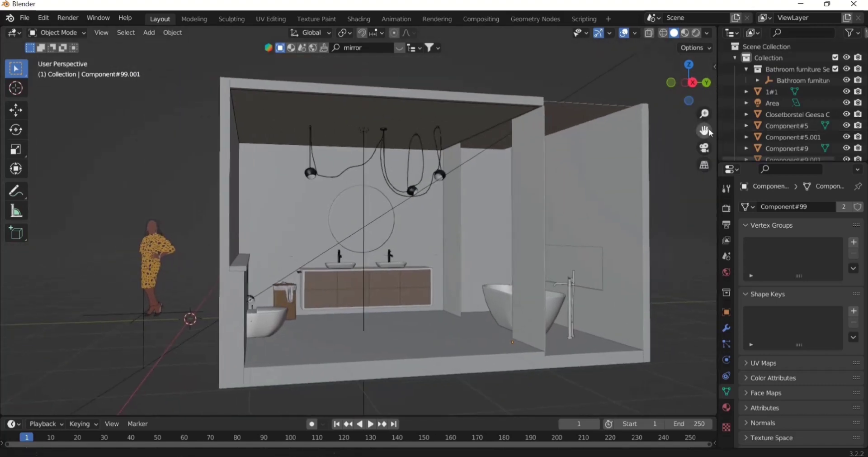
pyautogui.click(696, 33)
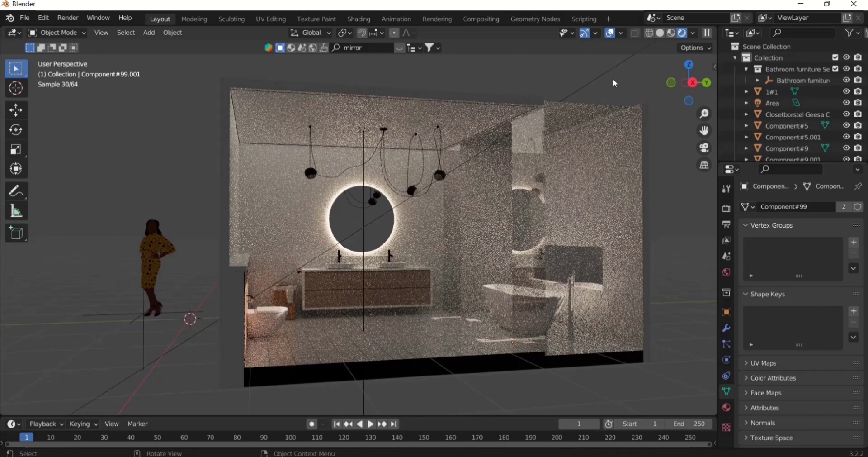
pyautogui.click(660, 33)
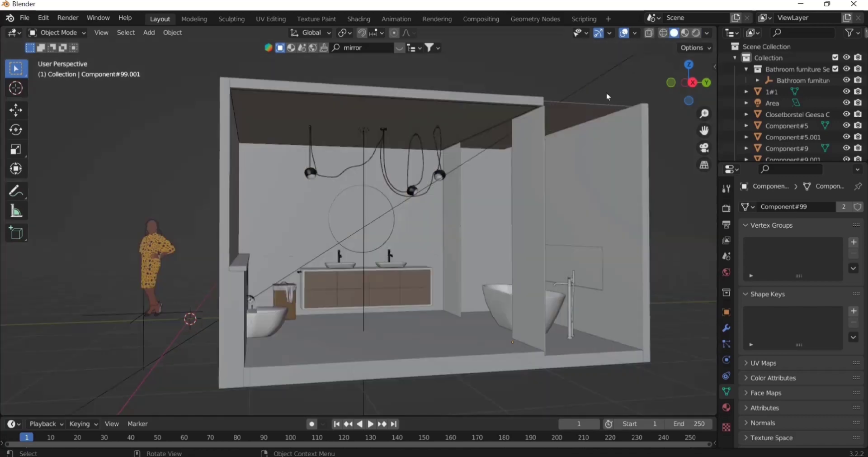
# - Add a camera matching an interior view towards the washbasins and bathtub, and look through it
pyautogui.moveTo(606, 92); pyautogui.dragTo(634, 177, button='middle')
pyautogui.scroll(6, 392, 256)
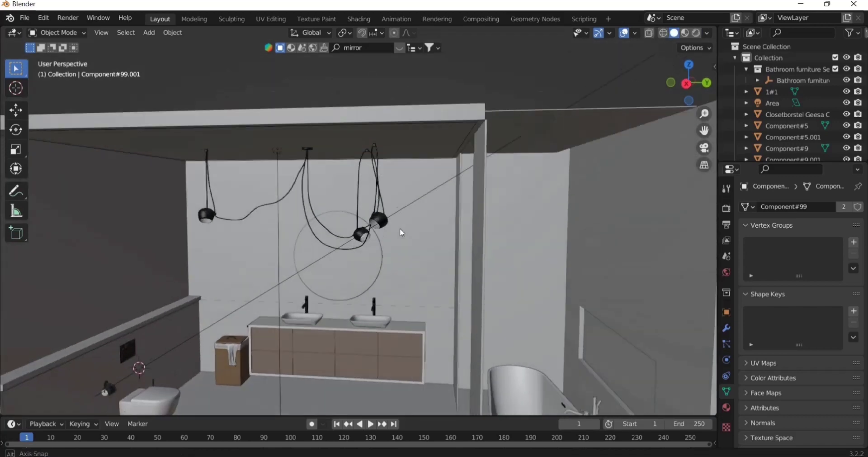
pyautogui.scroll(3, 441, 273)
pyautogui.moveTo(441, 274); pyautogui.dragTo(517, 272, button='middle')
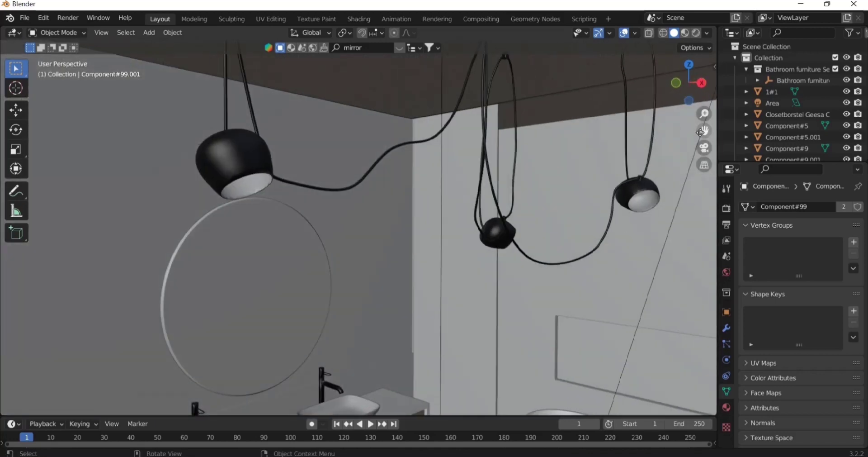
pyautogui.moveTo(705, 130); pyautogui.dragTo(647, 36)
pyautogui.scroll(-2, 339, 178)
pyautogui.hotkey('shift', 'a')
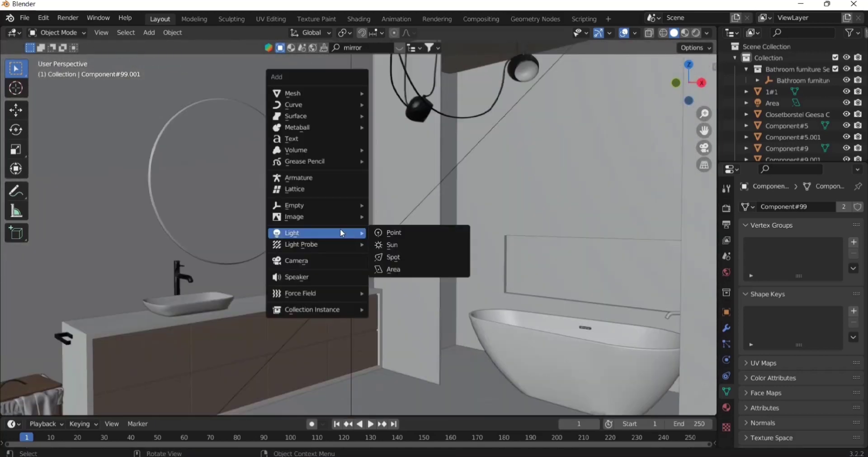
pyautogui.click(344, 265)
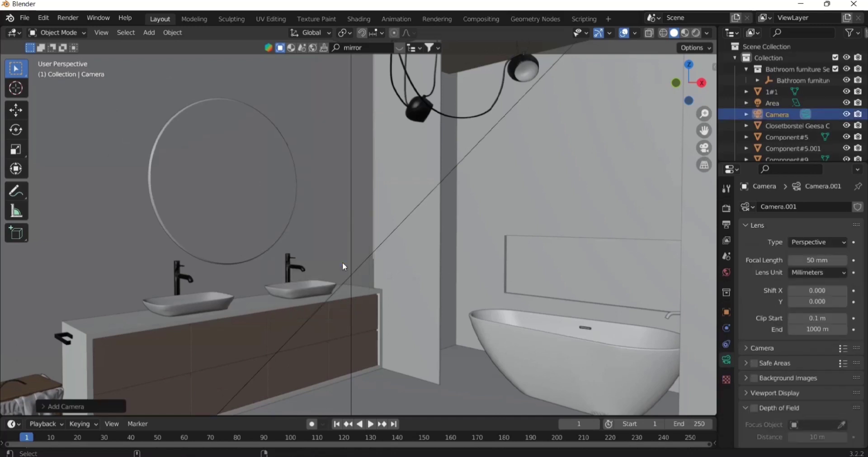
pyautogui.press('KP_0')
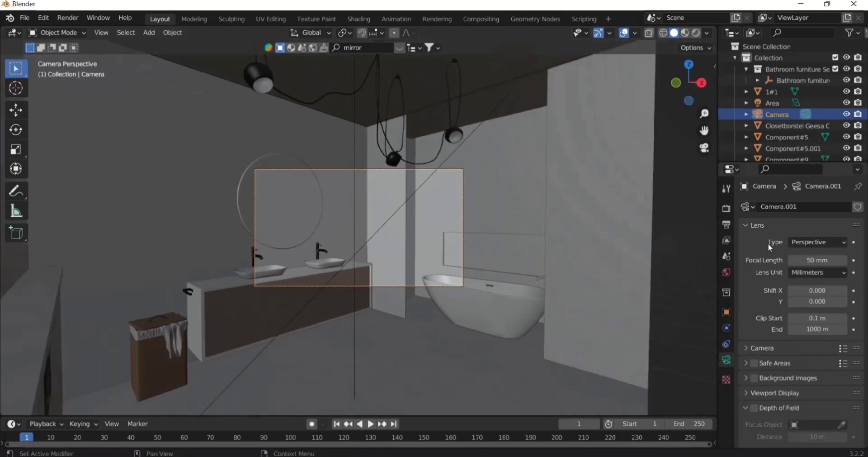
# - Set the camera's focal length to 24 mm
pyautogui.click(814, 261)
pyautogui.write('24')
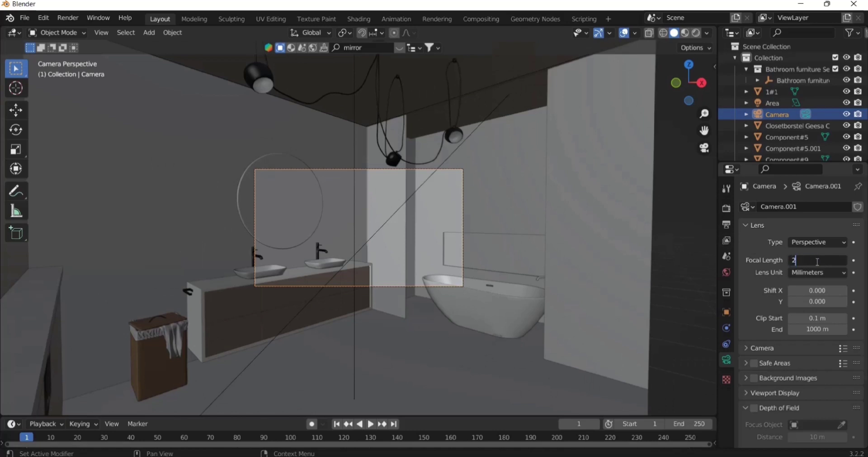
pyautogui.press('Return')
# - Set the horizontal render resolution to 1500 px
pyautogui.click(816, 261)
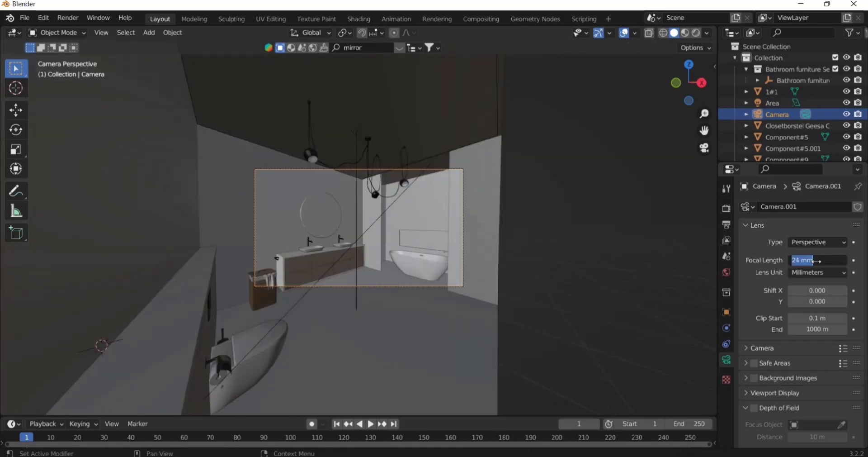
pyautogui.click(759, 247)
pyautogui.click(727, 241)
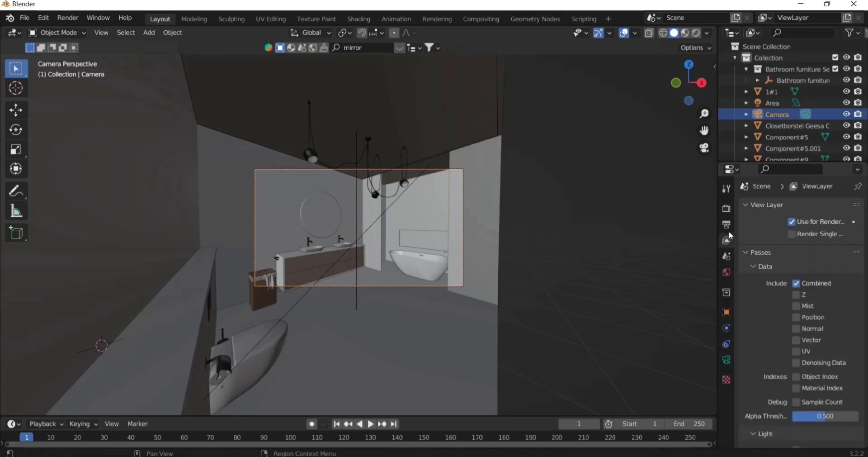
pyautogui.click(727, 225)
pyautogui.click(823, 221)
pyautogui.write('1')
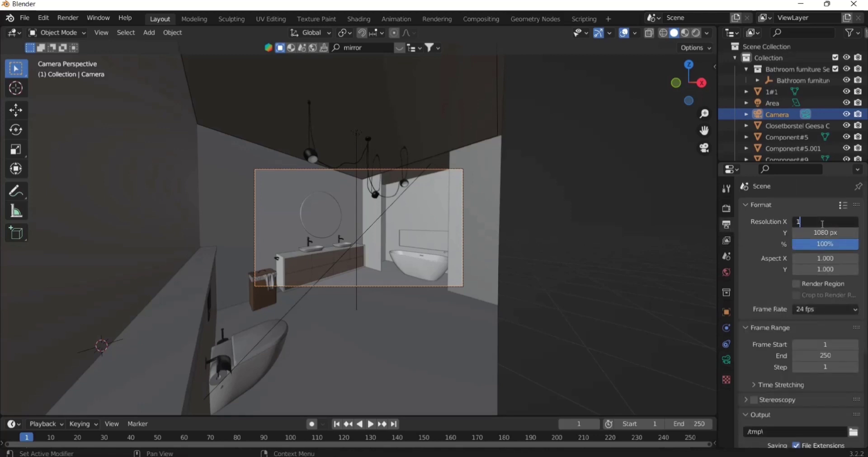
pyautogui.write('500')
pyautogui.press('Return')
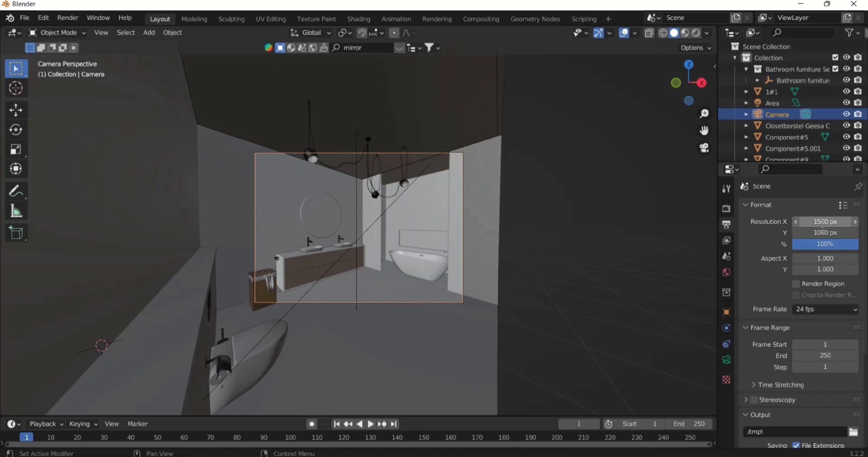
# - Set the render resolution to 1000 px wide by 1500 px high and fit the portrait camera frame in the view
pyautogui.click(823, 221)
pyautogui.write('1000')
pyautogui.press('Return')
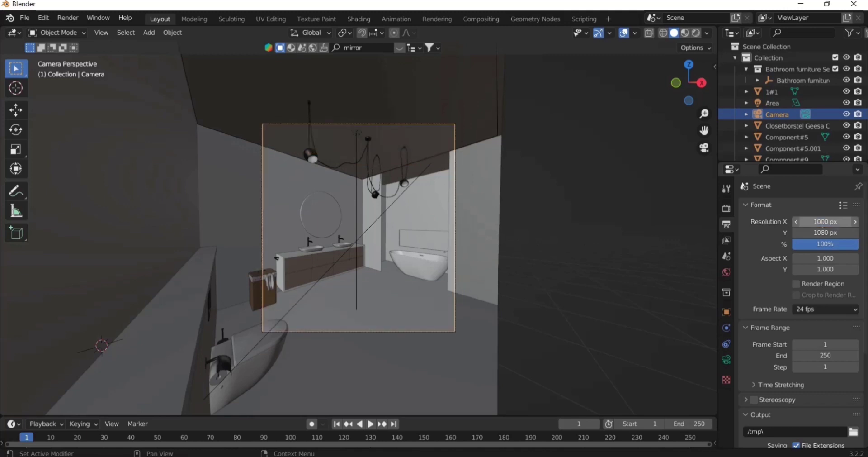
pyautogui.click(826, 232)
pyautogui.write('1')
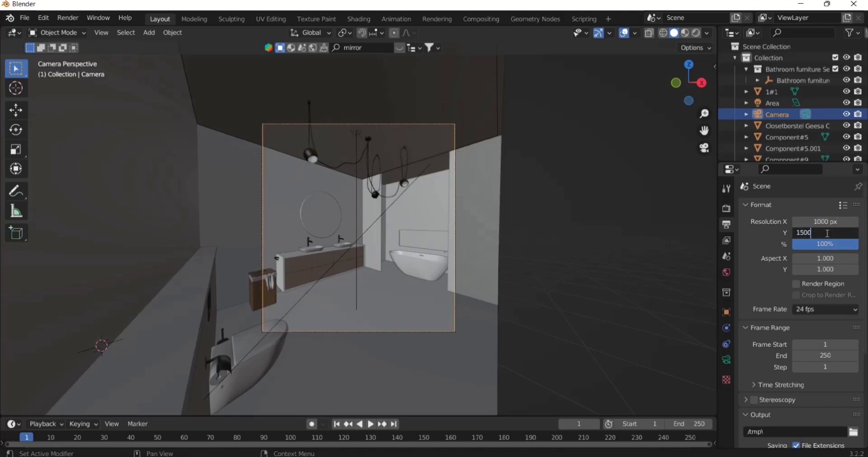
pyautogui.write('500')
pyautogui.press('Return')
pyautogui.press('Home')
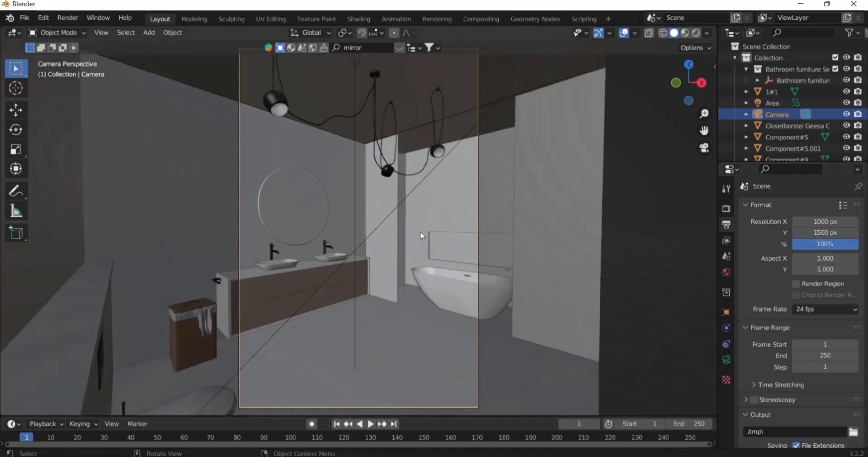
pyautogui.scroll(-2, 520, 194)
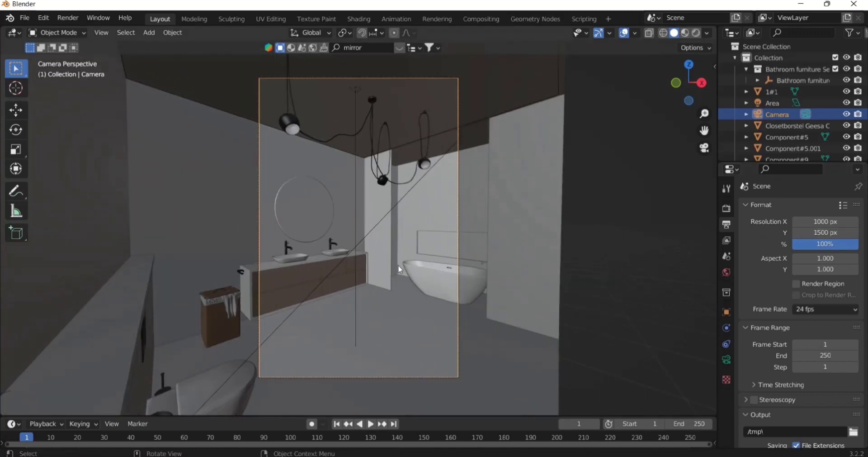
# - Lower the camera along the global Z axis and shift it slightly along the global Y axis
pyautogui.press('g')
pyautogui.press('z')
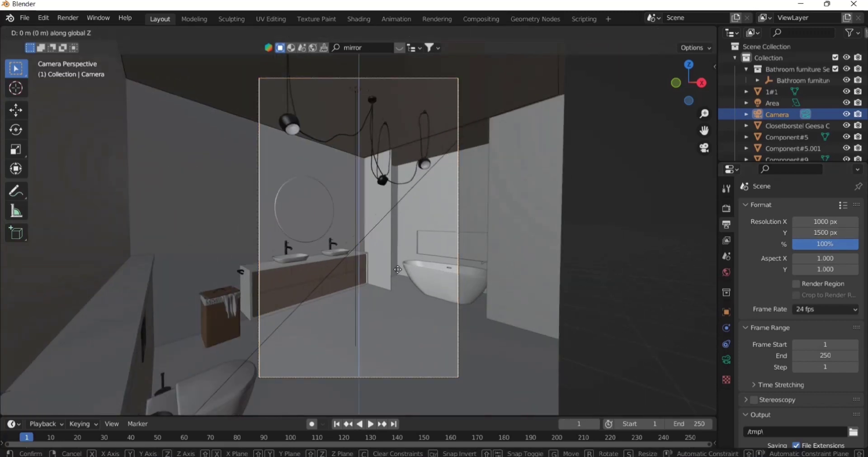
pyautogui.press('y')
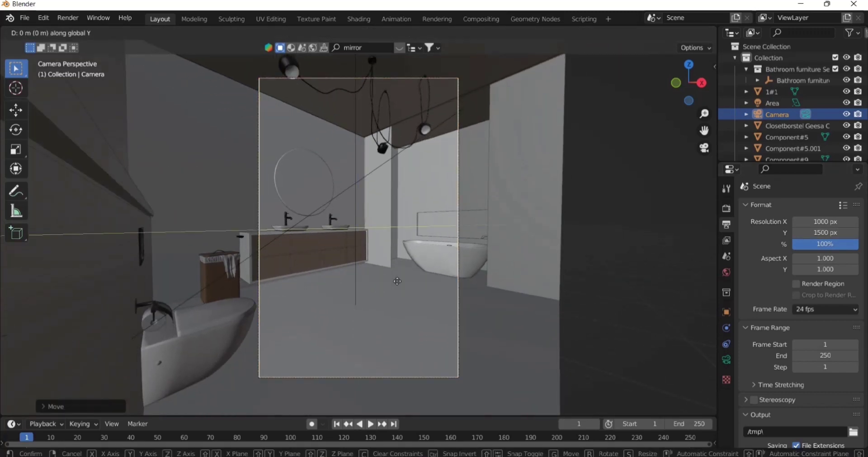
pyautogui.click(403, 281)
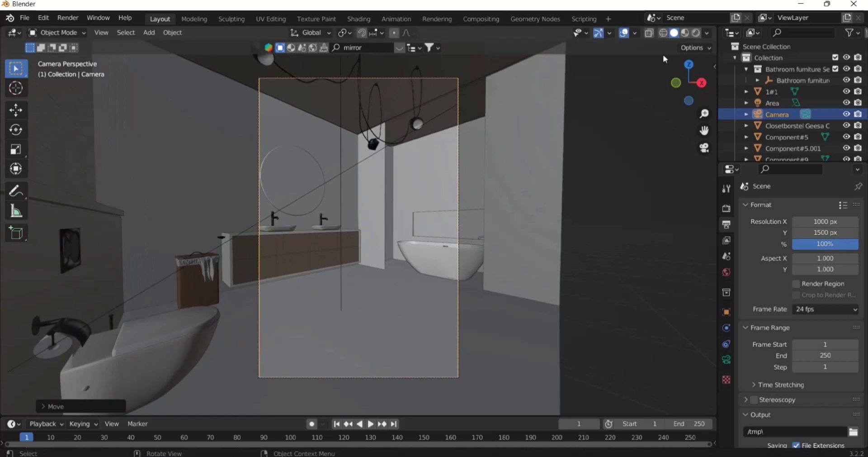
# - Enable Render Region for the camera frame, check it in rendered shading and return to solid shading
pyautogui.click(795, 284)
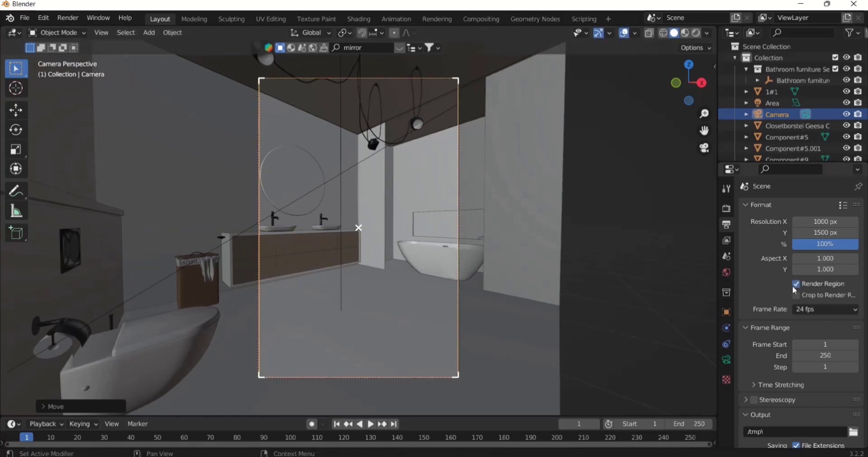
pyautogui.click(697, 34)
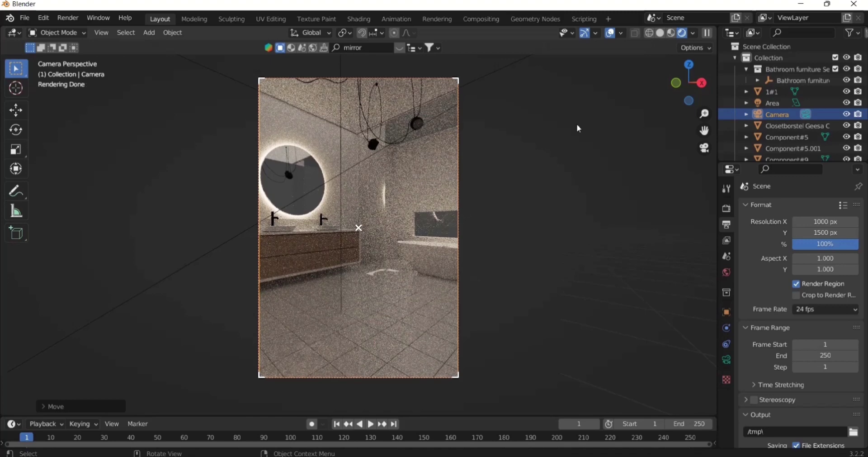
pyautogui.click(661, 34)
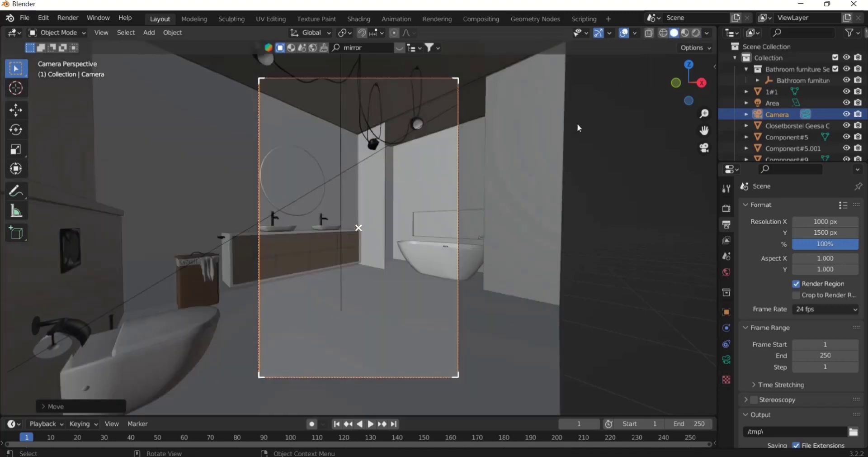
pyautogui.moveTo(578, 125); pyautogui.dragTo(550, 147, button='middle')
pyautogui.scroll(-5, 550, 147)
pyautogui.scroll(-3, 550, 147)
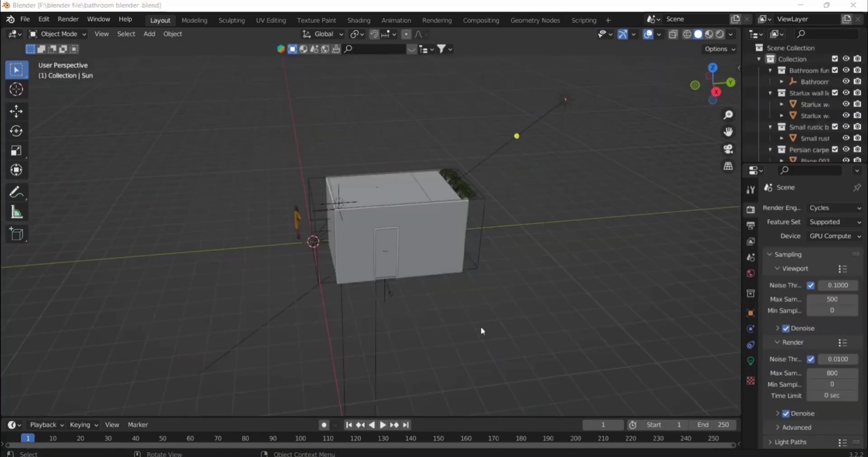
# - Hide the front wall and its door in the finished bathroom scene to expose the interior
pyautogui.moveTo(466, 291); pyautogui.dragTo(479, 182, button='middle')
pyautogui.scroll(3, 330, 233)
pyautogui.scroll(-5, 445, 259)
pyautogui.click(423, 260)
pyautogui.press('h')
pyautogui.scroll(6, 404, 208)
pyautogui.click(401, 207)
pyautogui.press('h')
pyautogui.scroll(5, 265, 122)
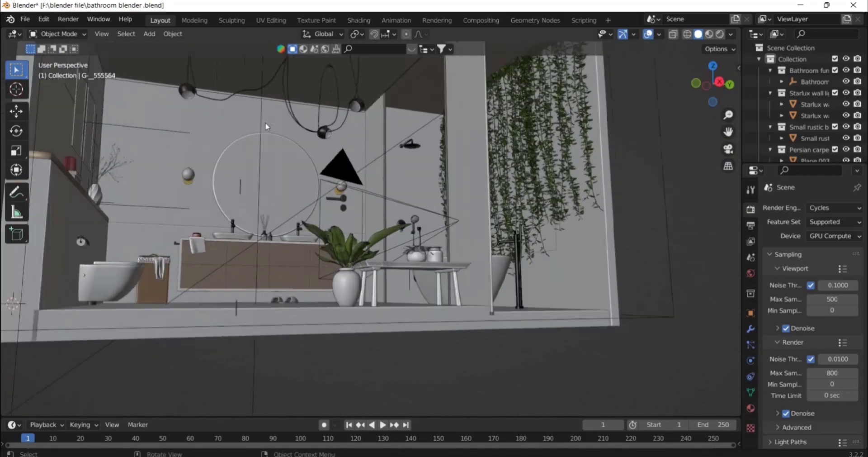
# - Examine the furnished bathroom's hanging plants, bathtub, wall lights and decorations from inside and outside the room
pyautogui.moveTo(298, 145); pyautogui.dragTo(390, 158, button='middle')
pyautogui.scroll(2, 389, 159)
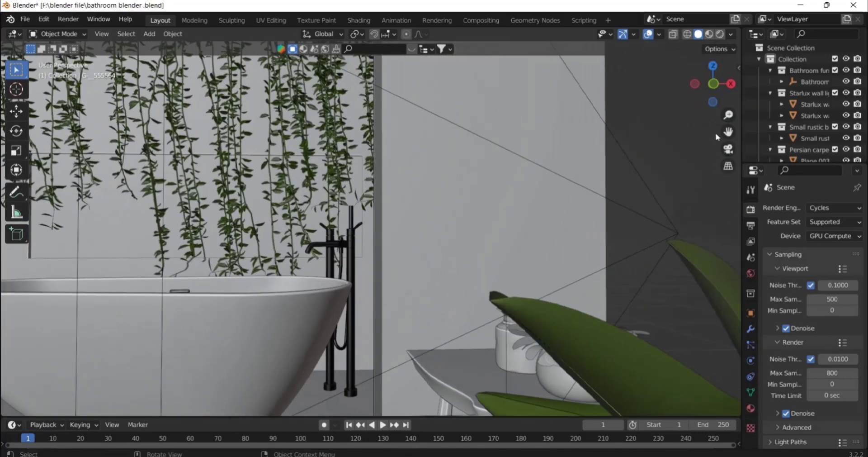
pyautogui.moveTo(730, 131); pyautogui.dragTo(382, 202)
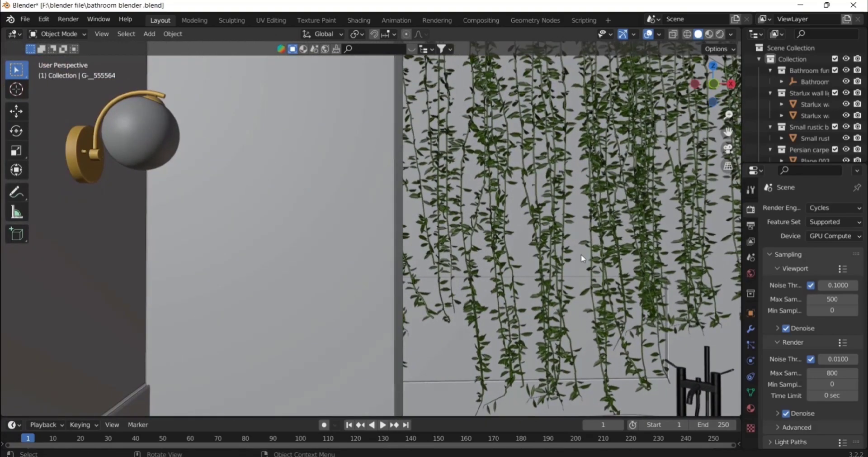
pyautogui.moveTo(582, 254); pyautogui.dragTo(431, 250, button='middle')
pyautogui.scroll(-8, 498, 249)
pyautogui.scroll(-6, 430, 249)
pyautogui.moveTo(371, 248); pyautogui.dragTo(291, 241, button='middle')
pyautogui.scroll(7, 290, 241)
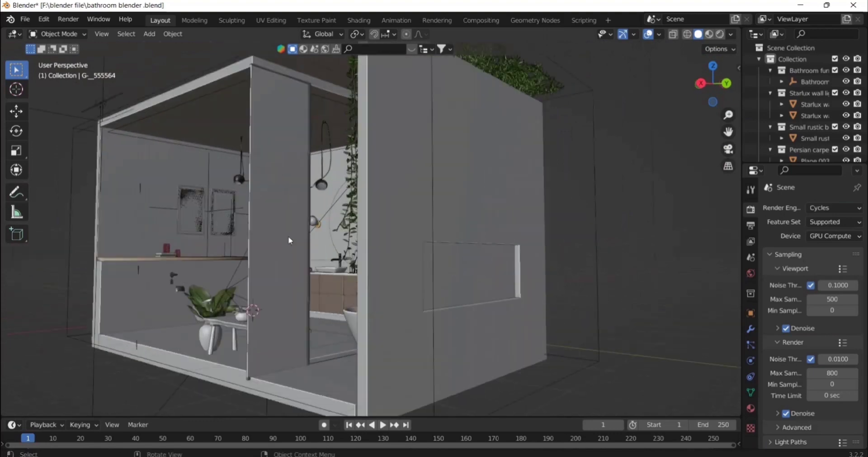
pyautogui.moveTo(729, 132)
pyautogui.mouseDown()
pyautogui.moveTo(19, 133)
pyautogui.moveTo(723, 130)
pyautogui.mouseUp()
pyautogui.scroll(5, 459, 186)
pyautogui.moveTo(458, 186); pyautogui.dragTo(491, 196, button='middle')
pyautogui.scroll(-6, 491, 197)
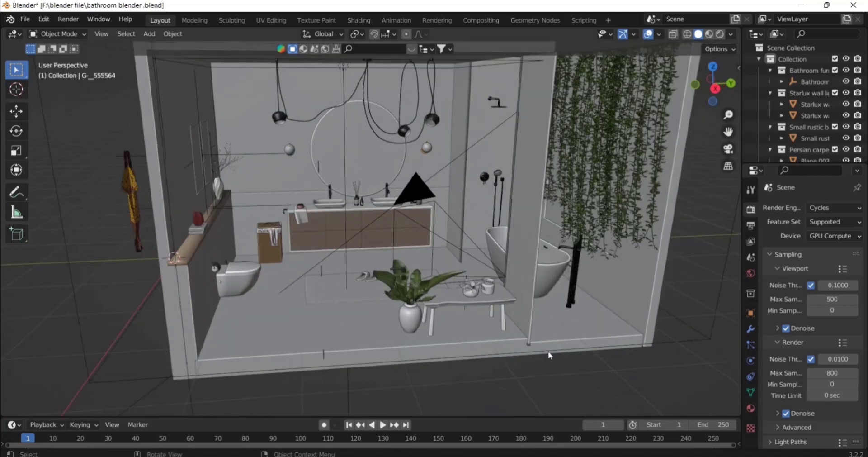
# - Unhide the front wall and door, select the wall and look through the scene camera
pyautogui.click(555, 377)
pyautogui.click(556, 377)
pyautogui.hotkey('alt', 'h')
pyautogui.click(520, 376)
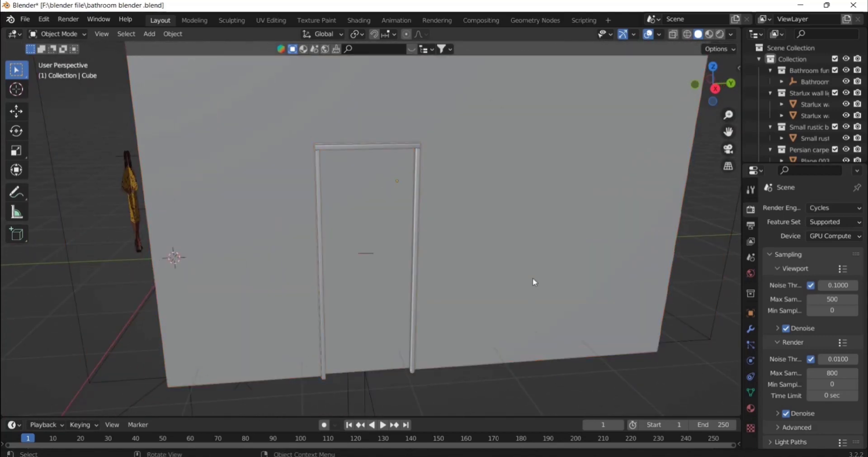
pyautogui.press('KP_0')
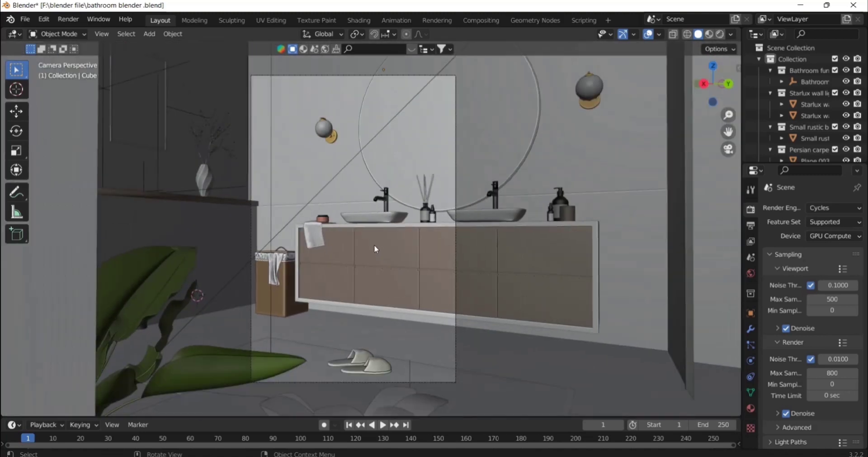
# - Review the output resolution and the viewport and render sampling settings, keeping Cycles as the render engine
pyautogui.click(750, 227)
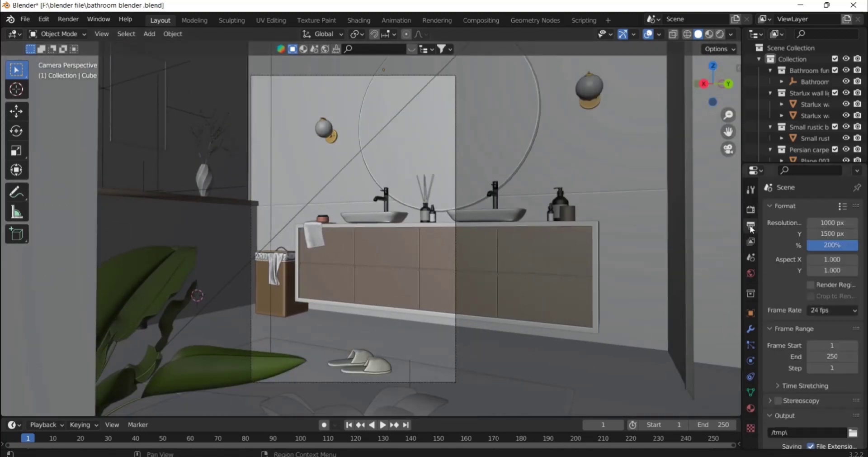
pyautogui.click(820, 216)
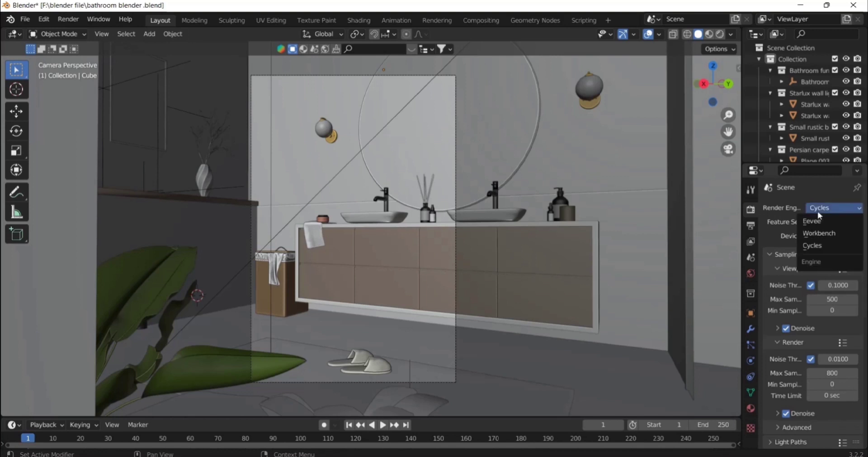
pyautogui.click(827, 250)
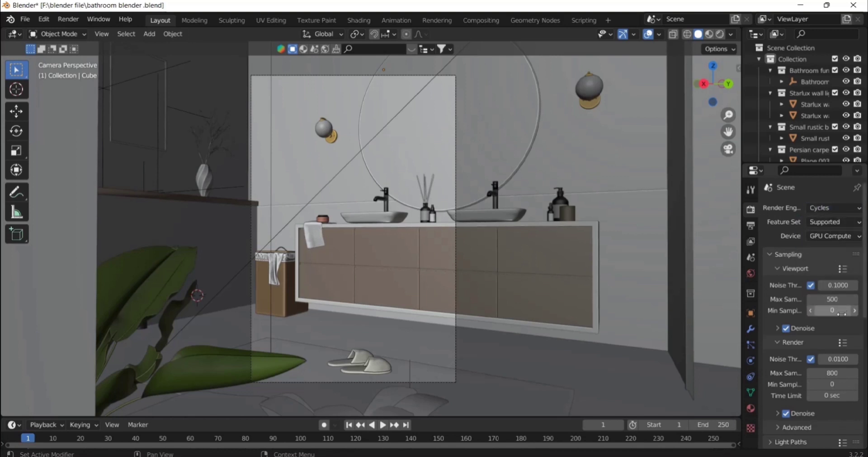
pyautogui.click(802, 341)
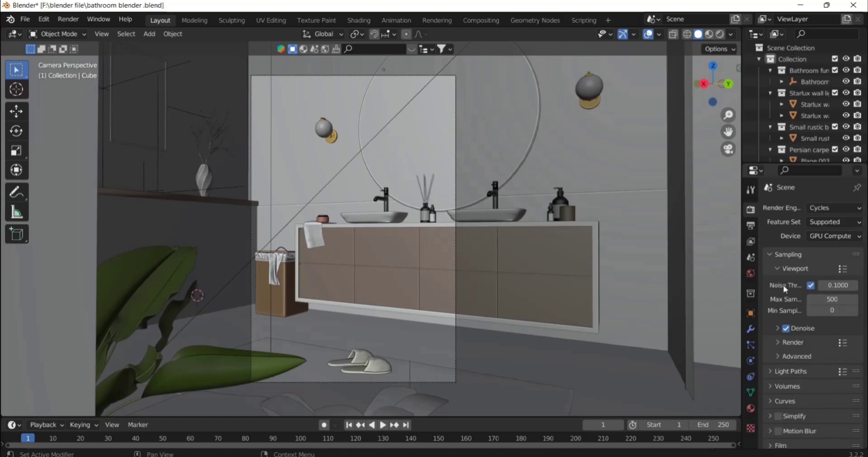
pyautogui.click(783, 270)
# - Reopen the output settings and examine the vanity area through the camera in rendered shading
pyautogui.click(751, 226)
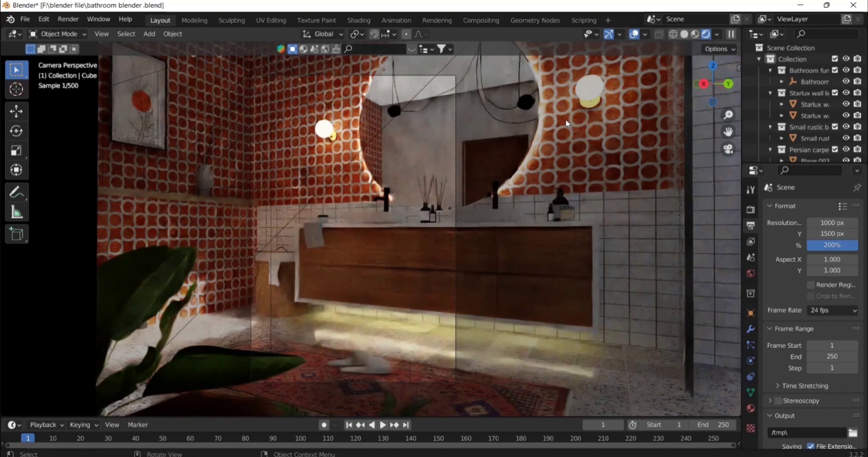
pyautogui.scroll(2, 376, 208)
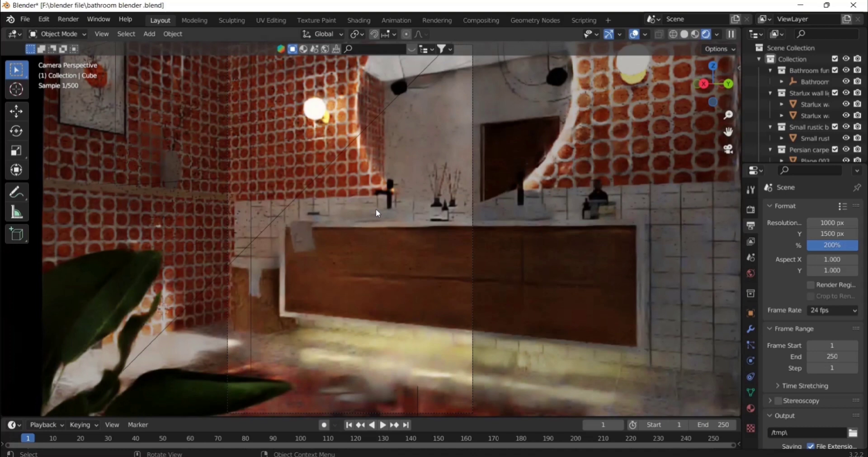
pyautogui.scroll(-1, 376, 208)
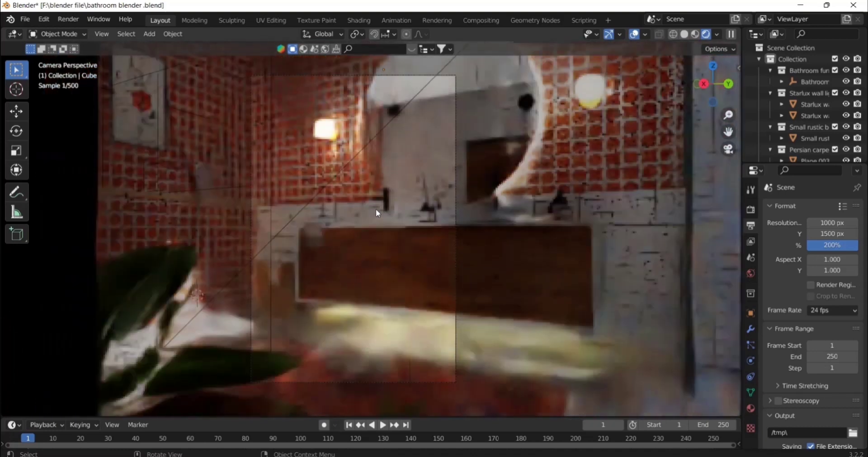